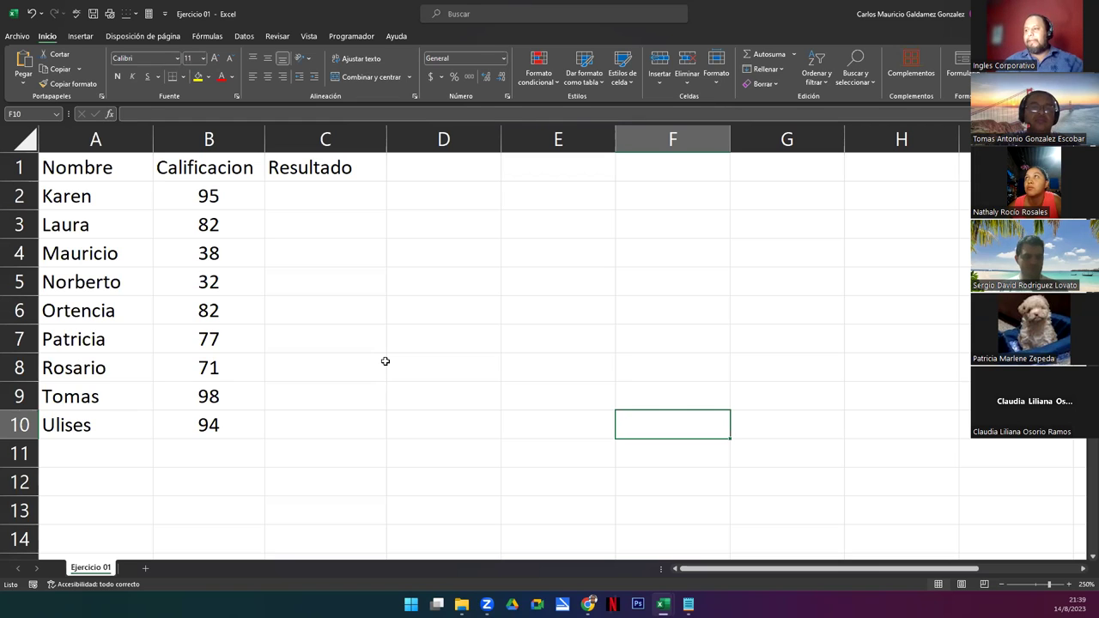
left_click(302, 202)
left_click_drag(47, 197, 96, 430)
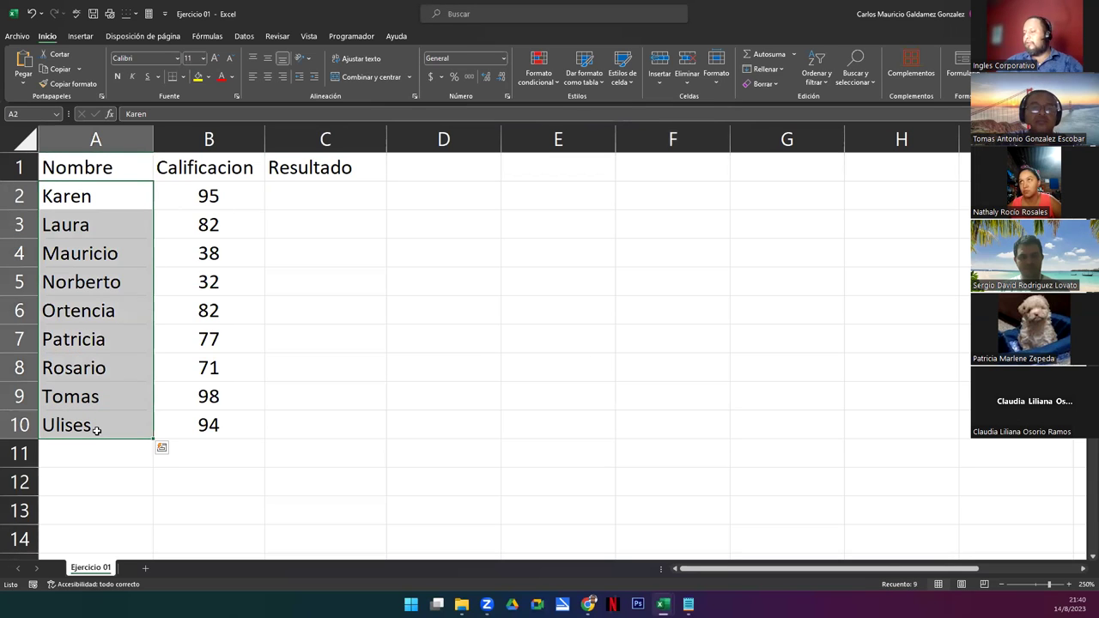
left_click_drag(218, 206, 215, 427)
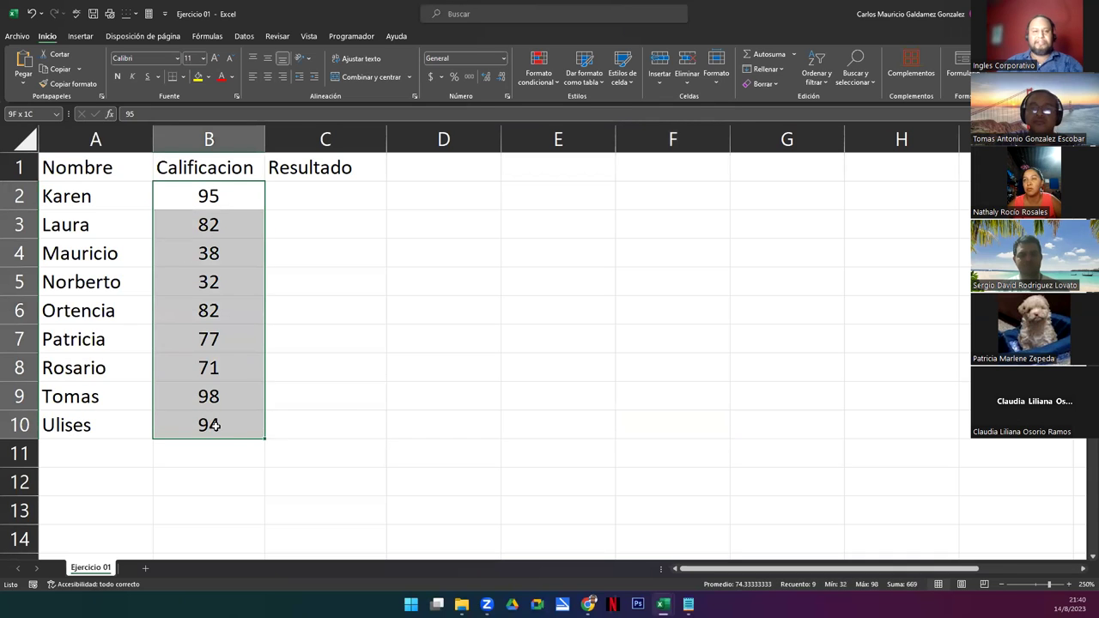
left_click(307, 197)
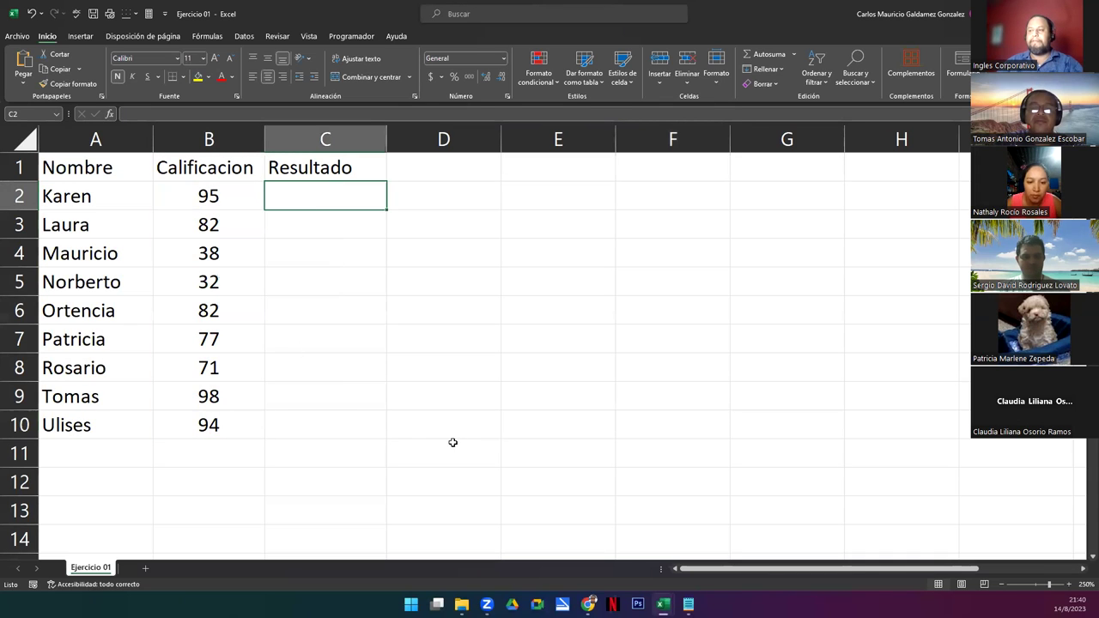
Insert the symbols >, = and < into cell F3 from the symbol list.
left_click(637, 227)
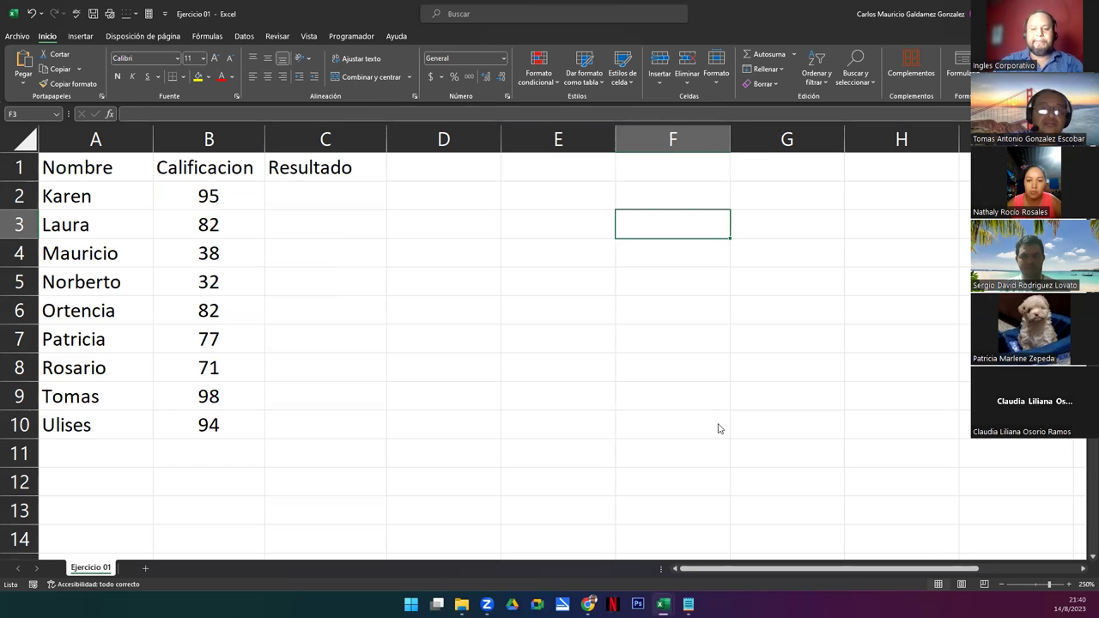
key("alt")
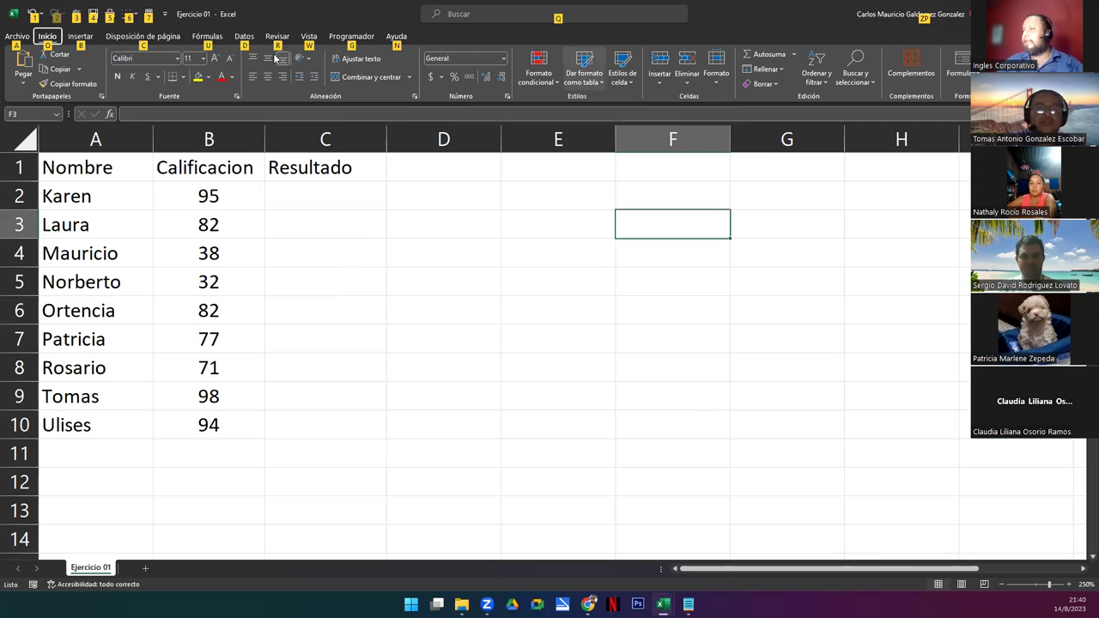
left_click(47, 36)
left_click(80, 37)
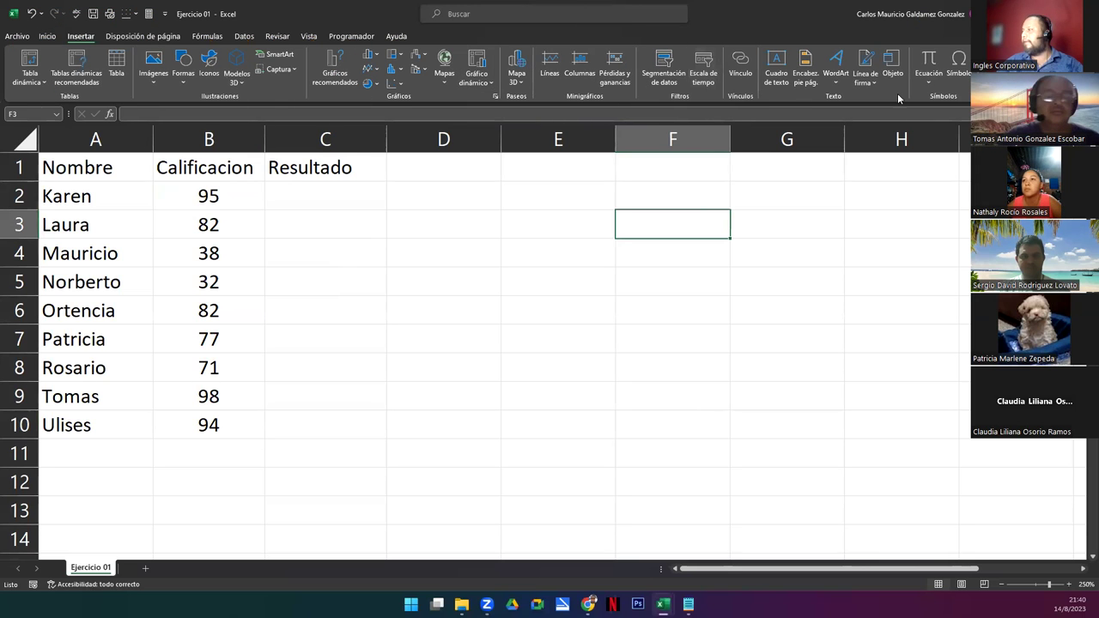
left_click(959, 69)
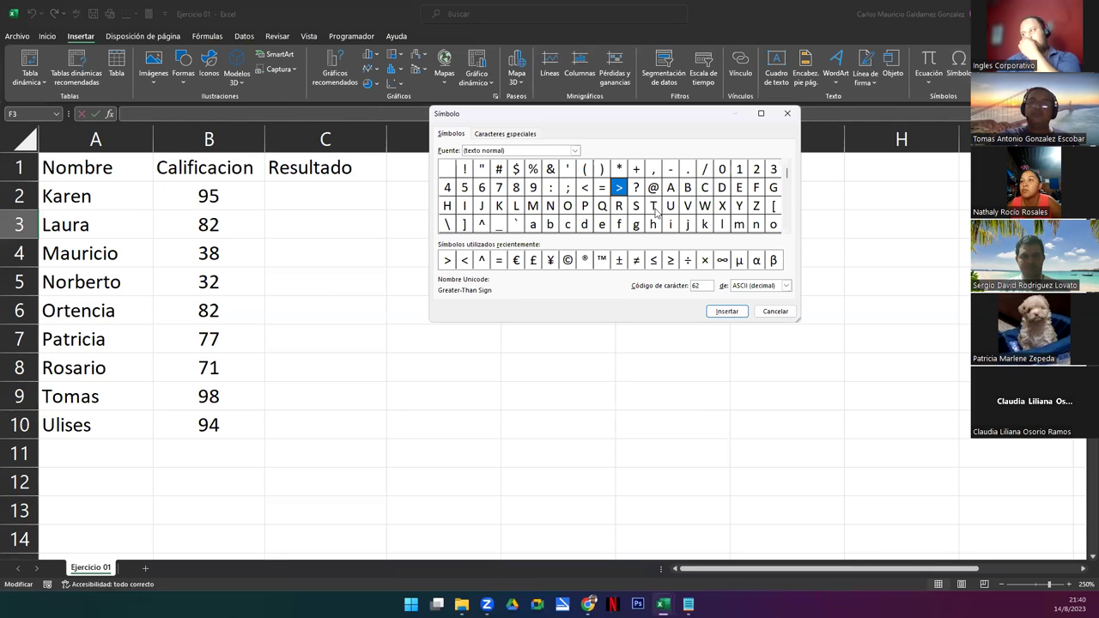
left_click(726, 311)
left_click(602, 188)
left_click(740, 313)
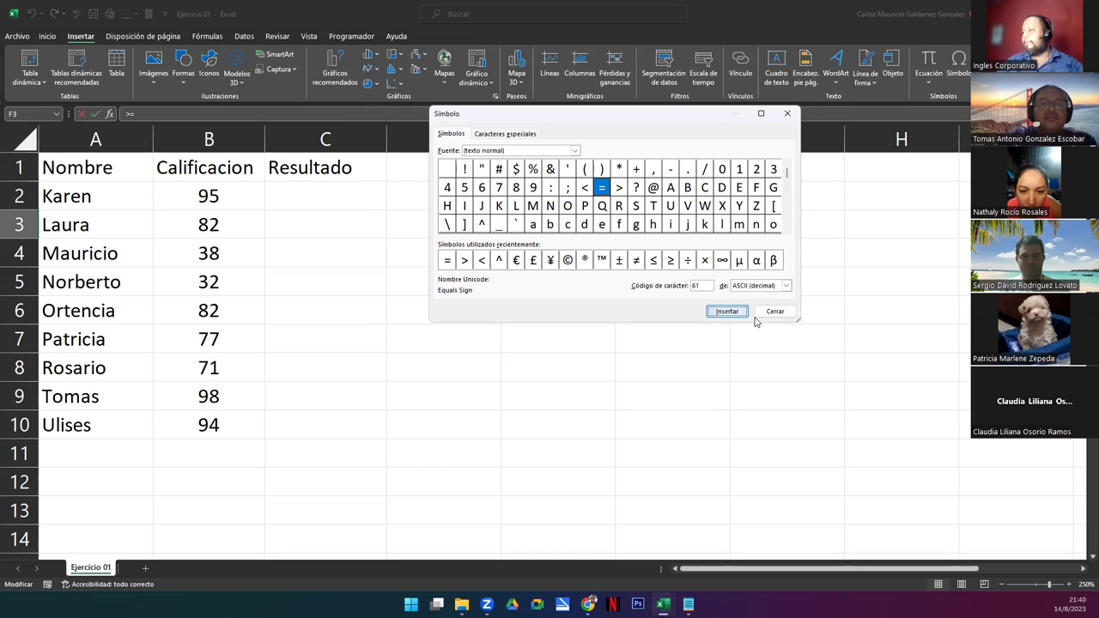
left_click(585, 188)
left_click(726, 311)
left_click(775, 312)
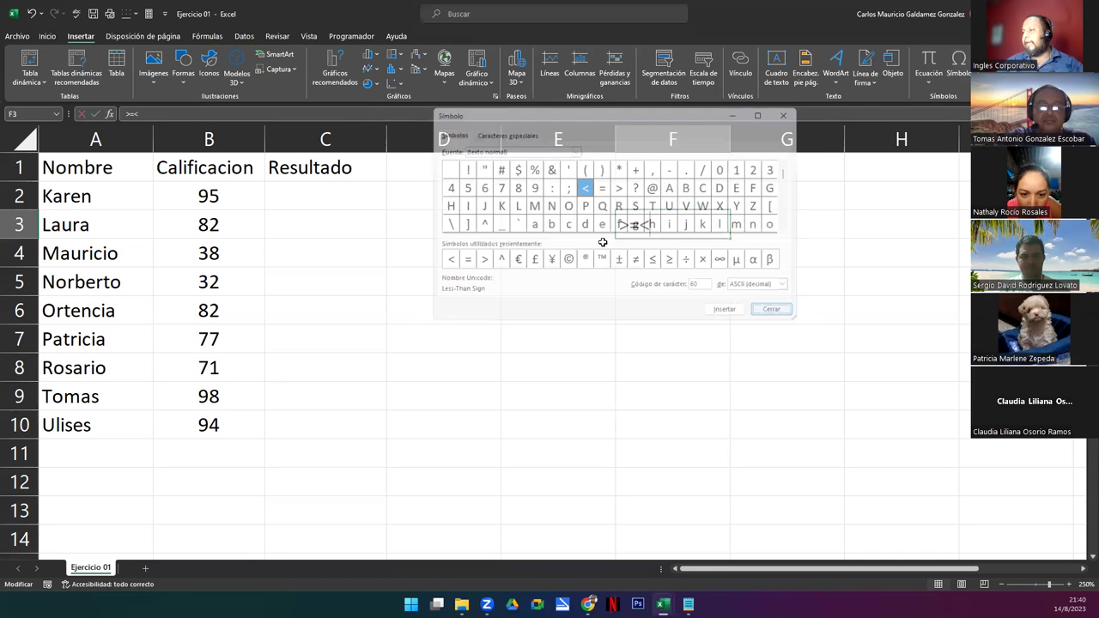
Change the entry in F3 to >=75 and enter Aprobado beside it in G3.
key("BackSpace")
type("75")
key("Tab")
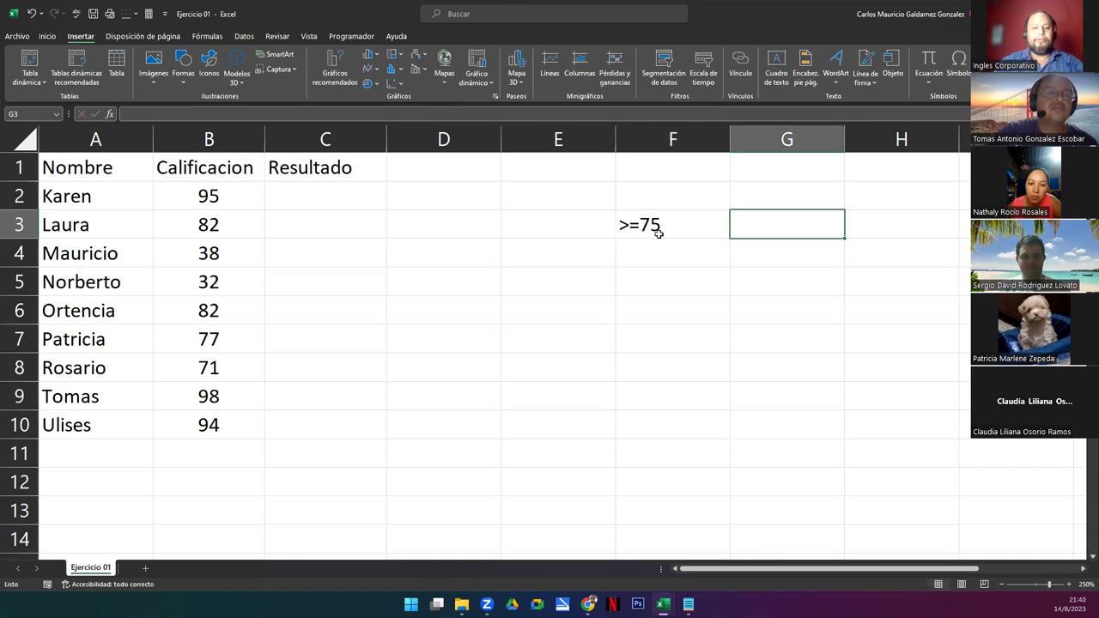
type("aPROBADO")
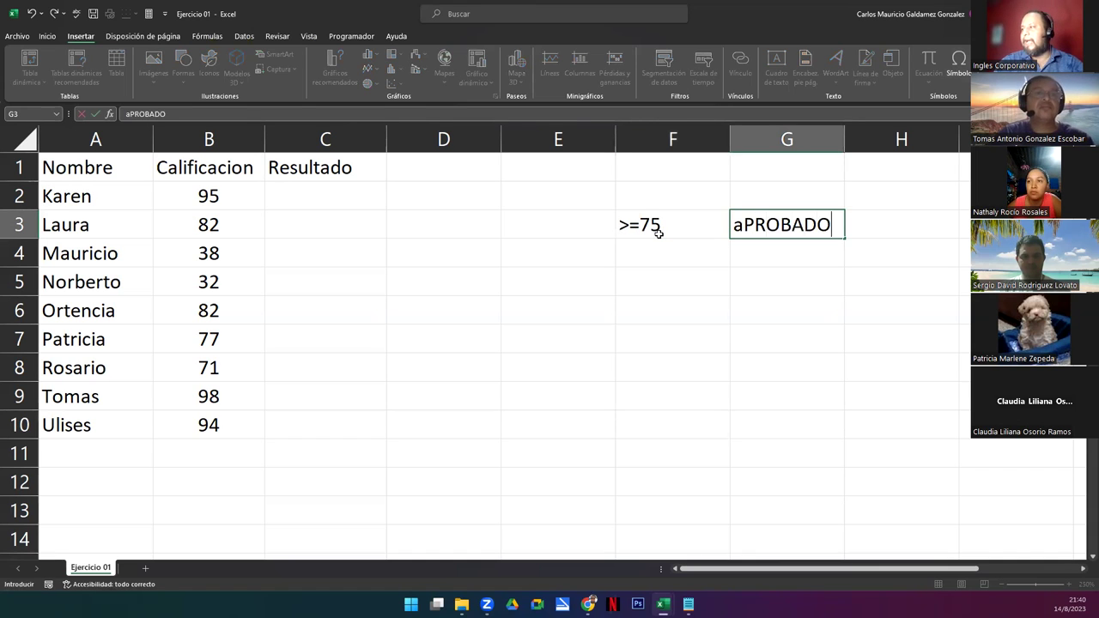
key("Return")
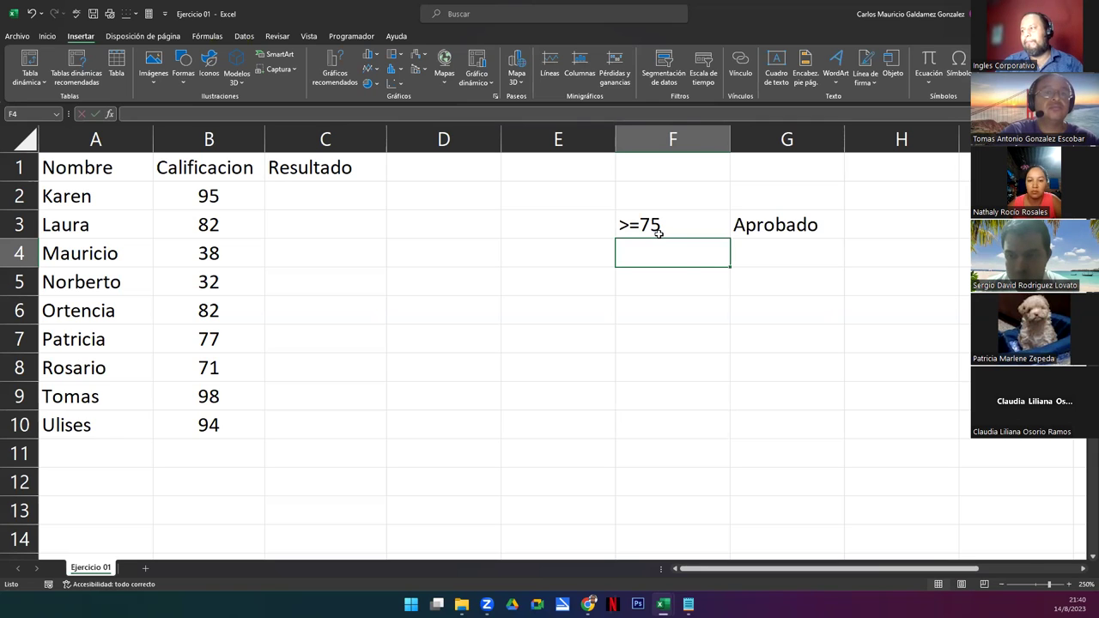
Enter the criterion <75 in F4 and the text Repreado beside it in G4.
type("<")
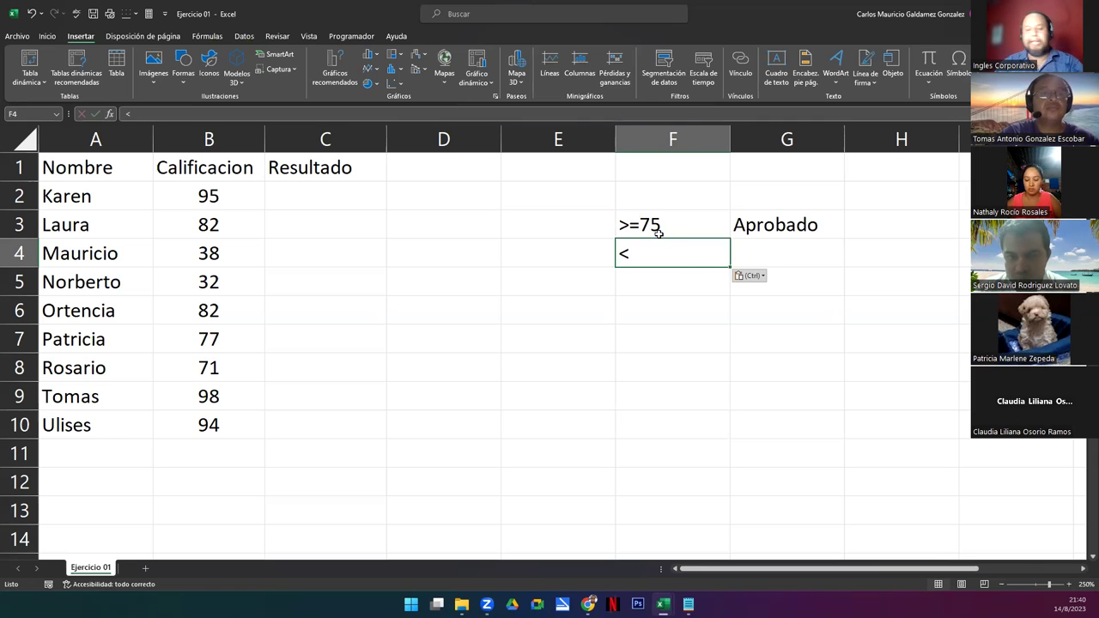
key("F2")
type("75")
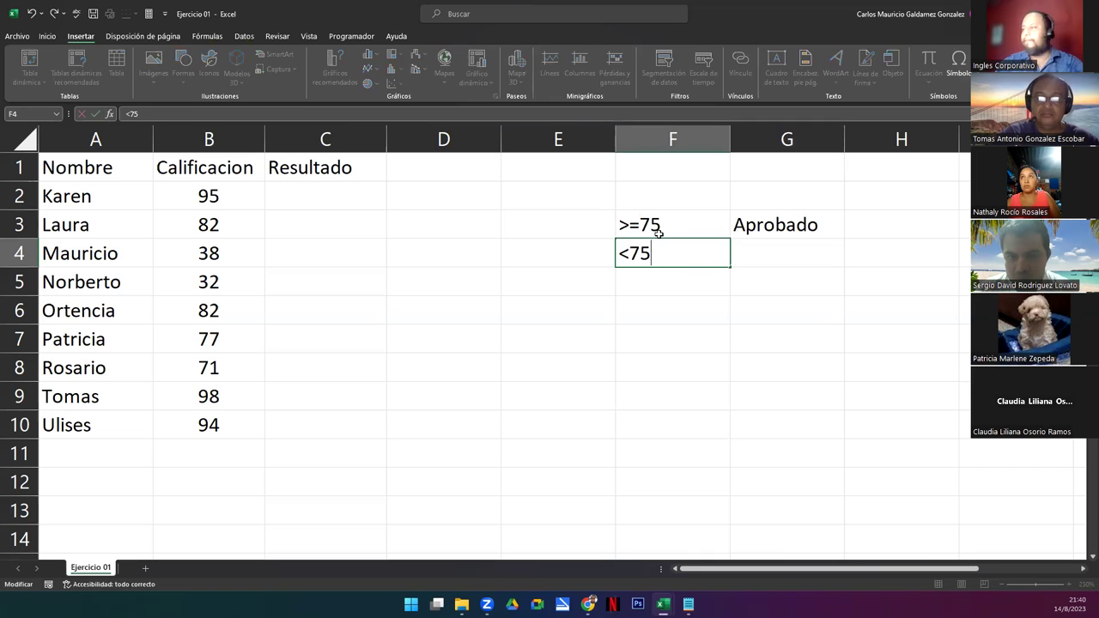
key("Tab")
type("Repreado")
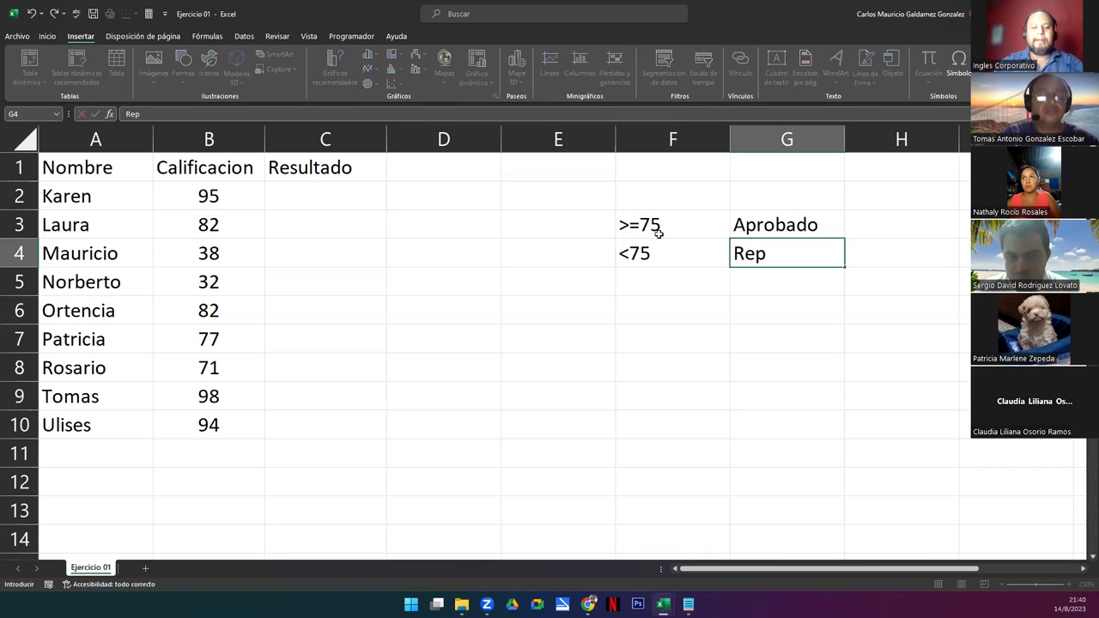
key("Return")
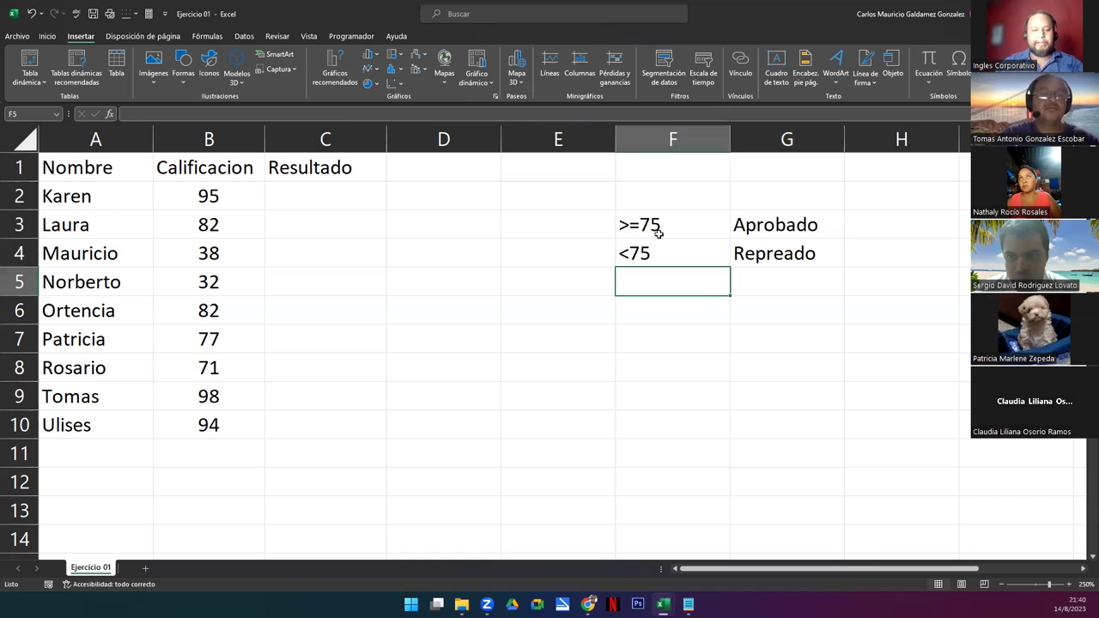
Correct the spelling of the text in G4 to Reprobado.
key("Up")
key("Right")
key("F2")
key("Left")
key("Delete")
type("ob")
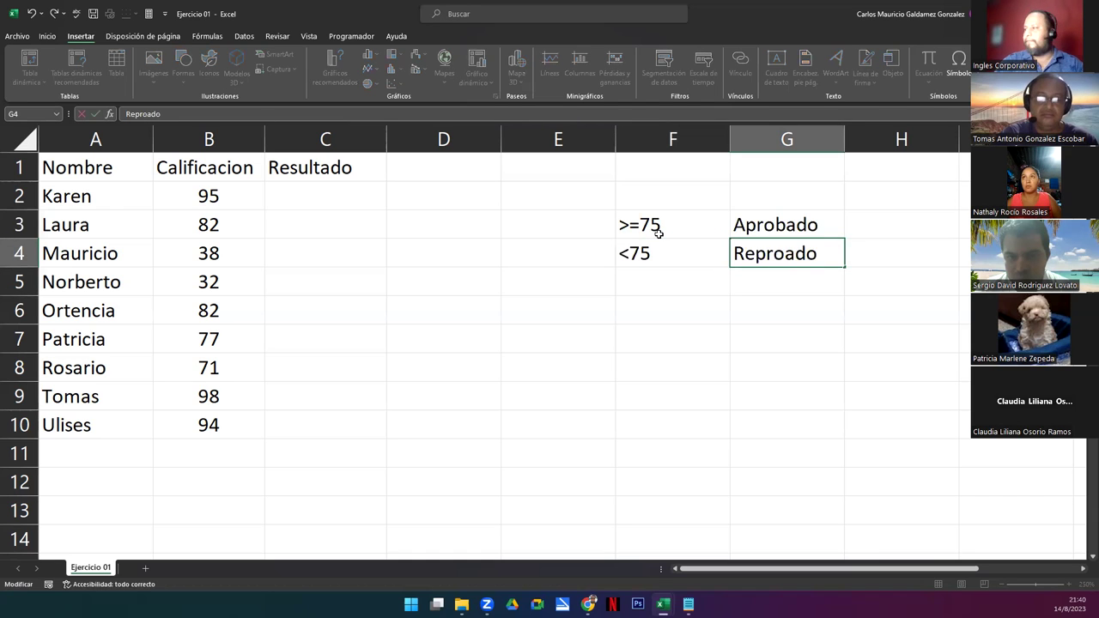
key("Return")
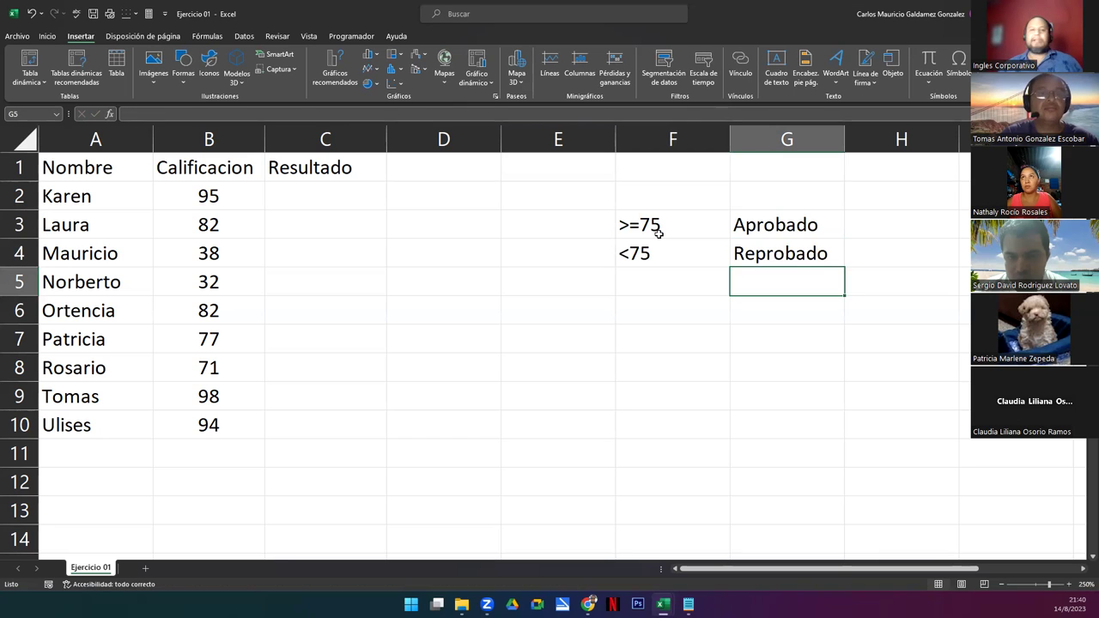
Examine the criteria and their outcomes in F3:G4 against the grades in B2:B10 and the Resultado cells C2:C10.
left_click(646, 252)
left_click_drag(675, 235, 667, 255)
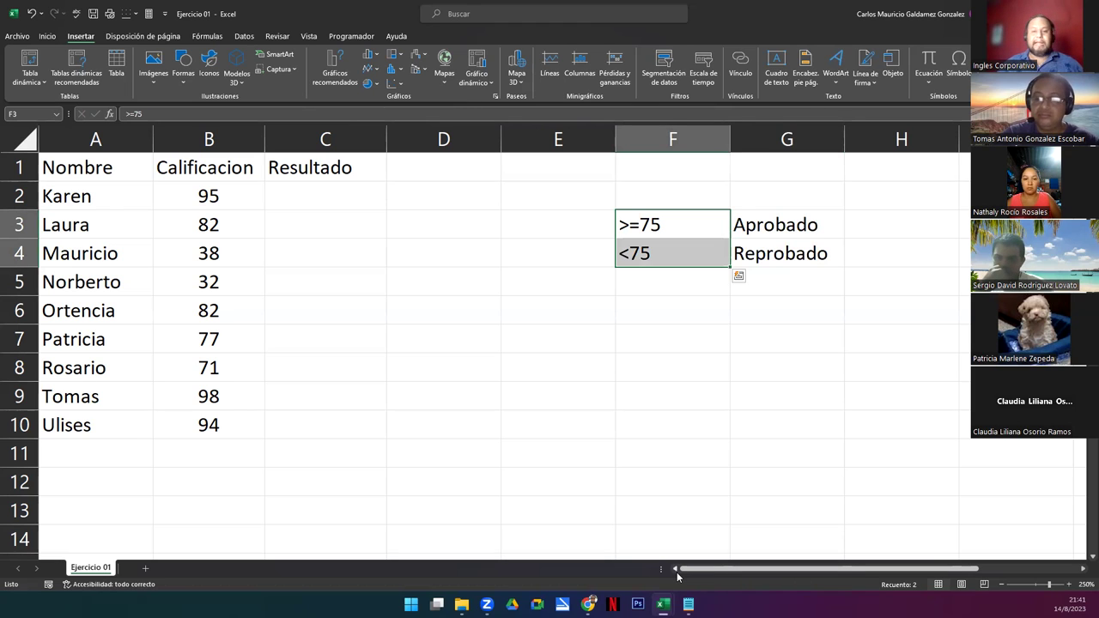
left_click_drag(304, 206, 304, 426)
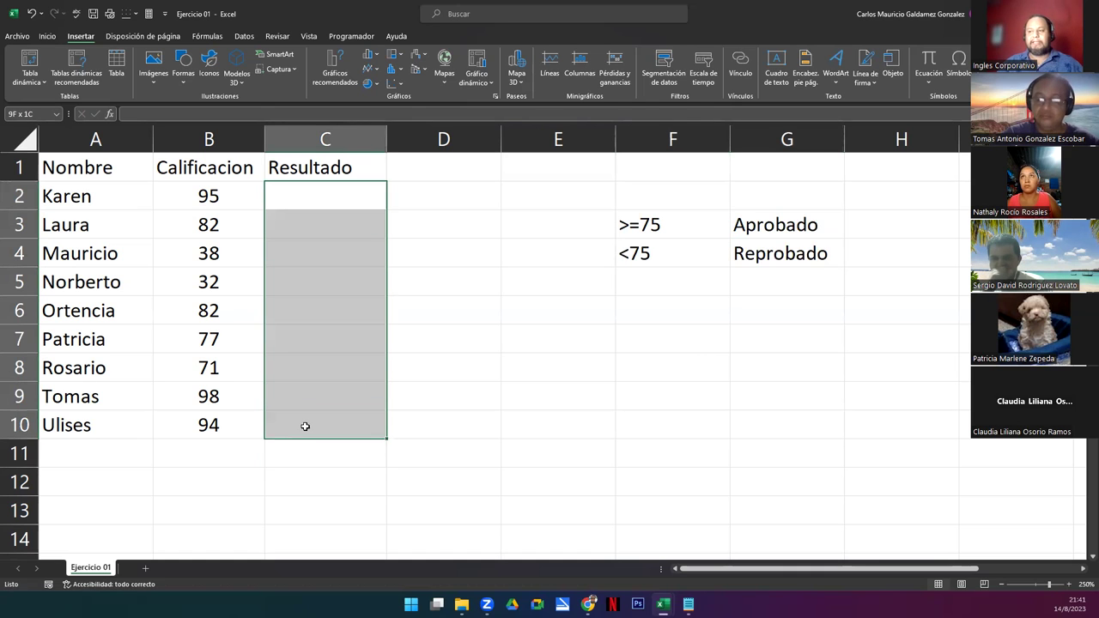
left_click(305, 426)
left_click_drag(687, 223, 764, 256)
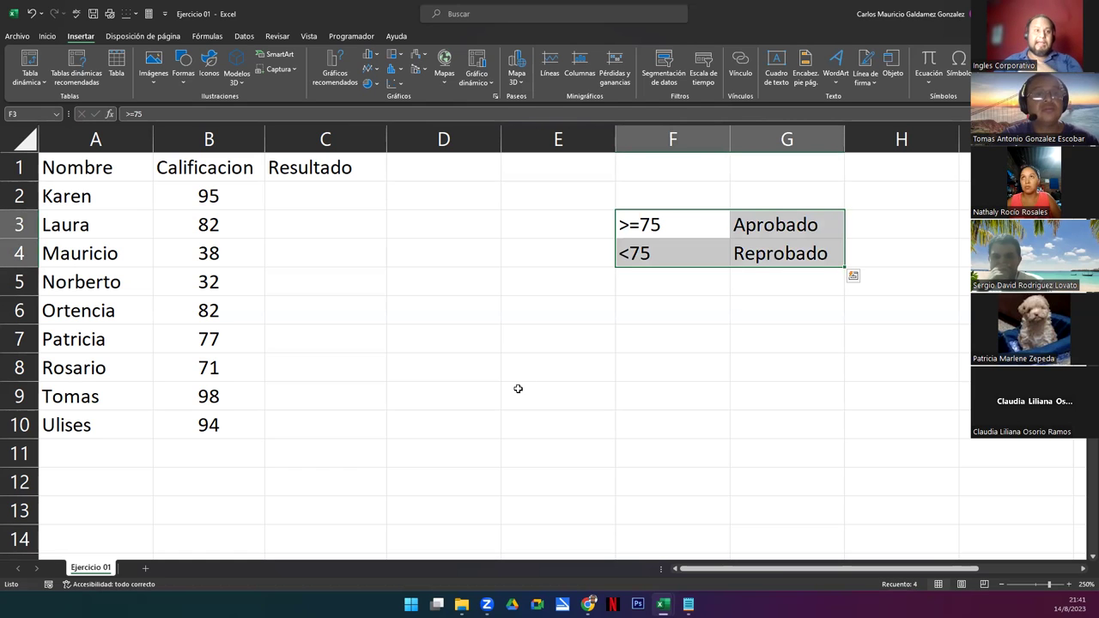
left_click_drag(207, 189, 206, 421)
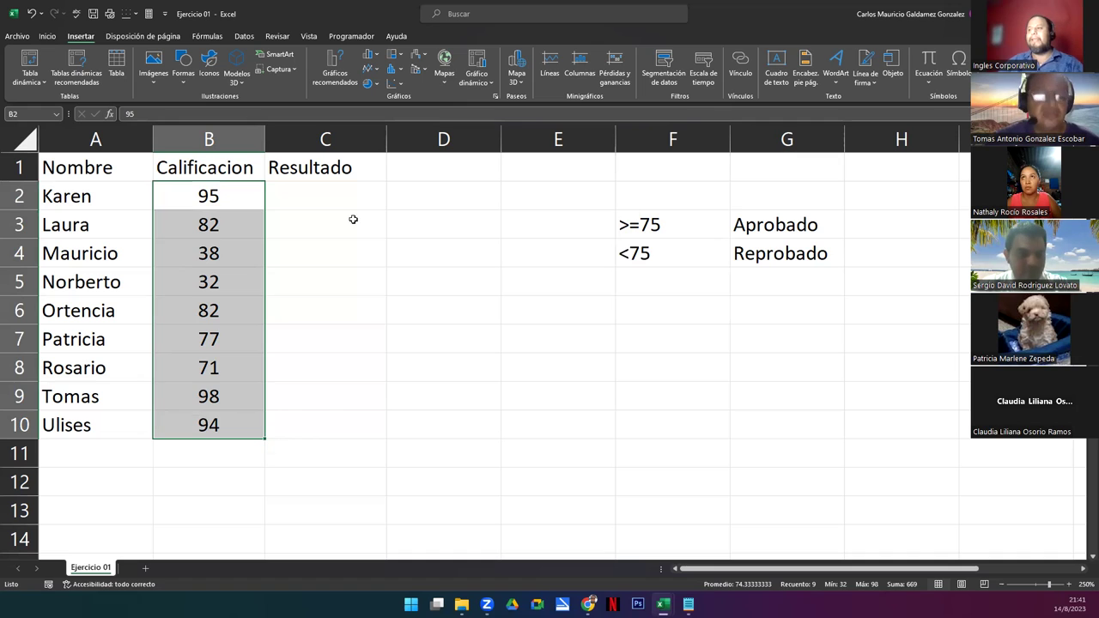
left_click(350, 194)
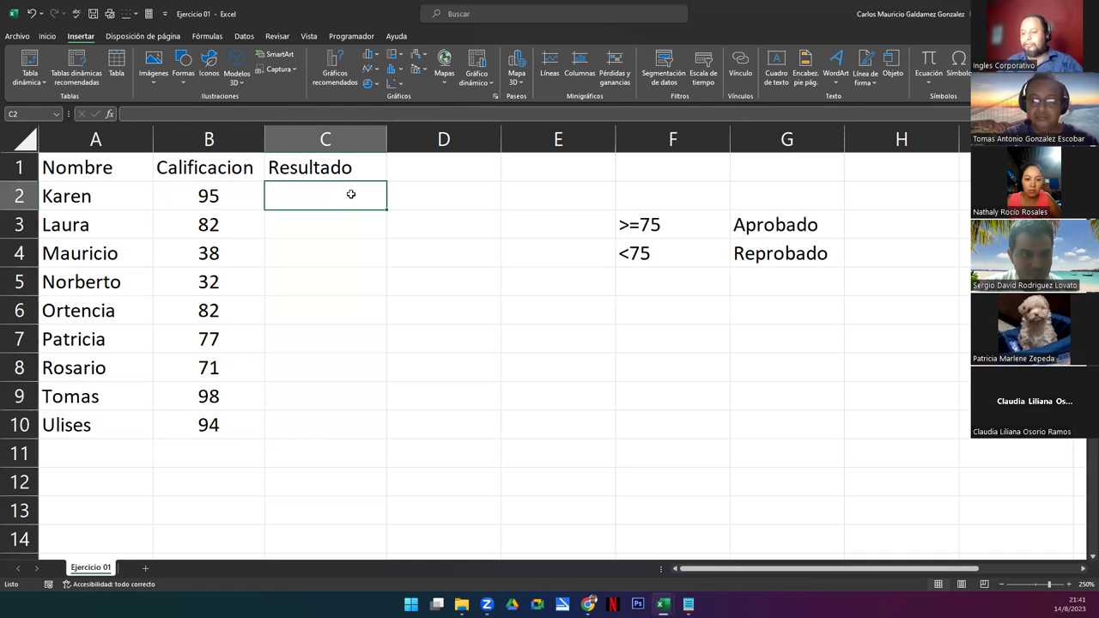
double_click(334, 196)
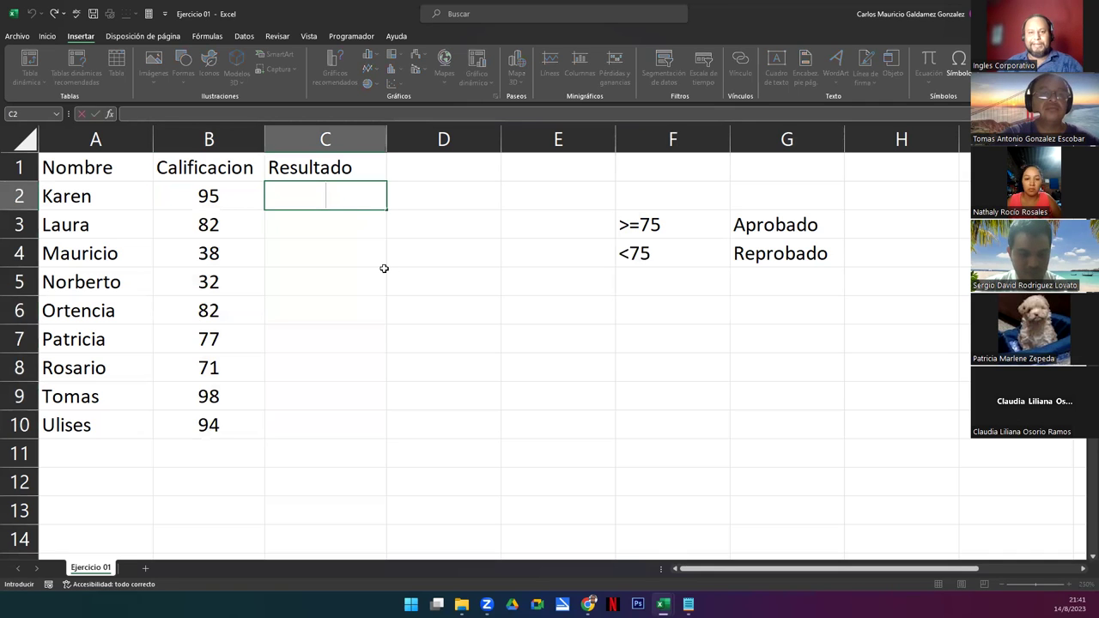
key("Escape")
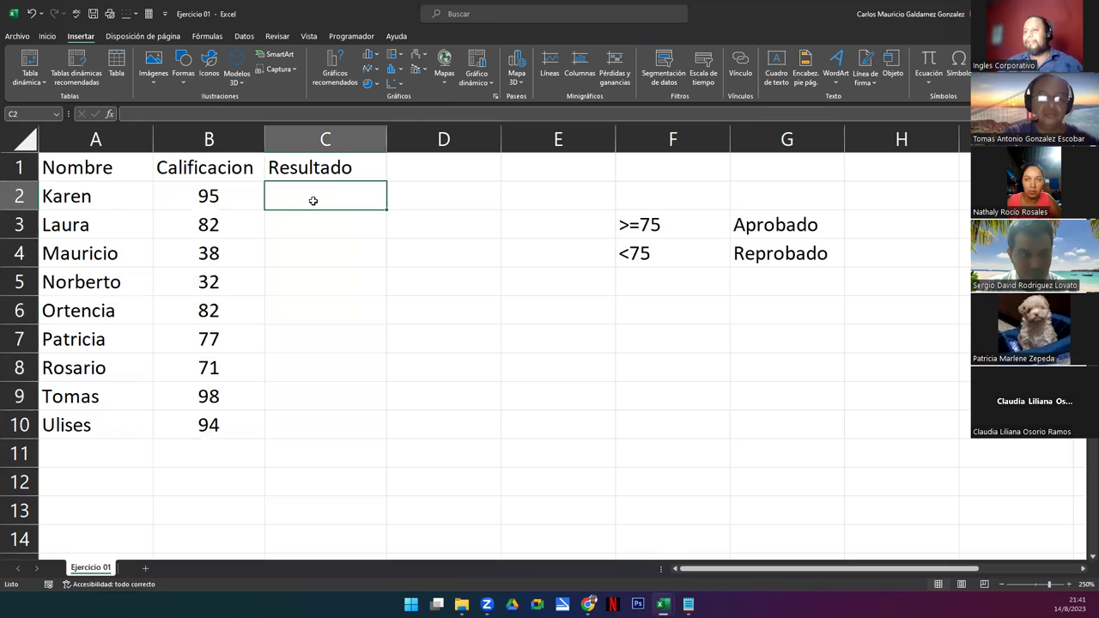
left_click(659, 224)
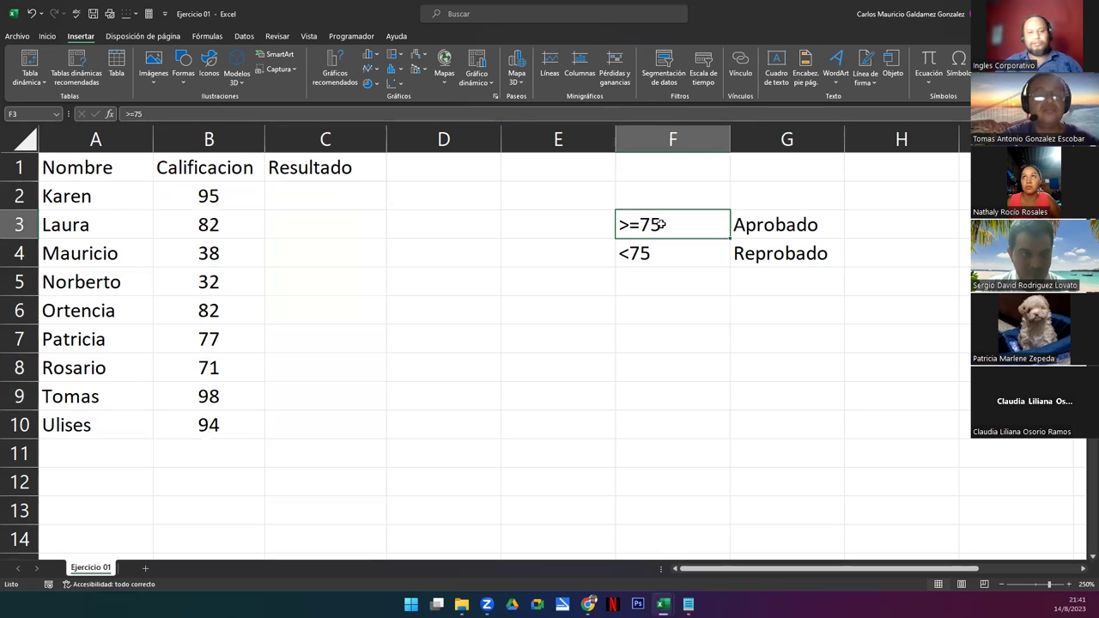
left_click_drag(697, 228, 658, 215)
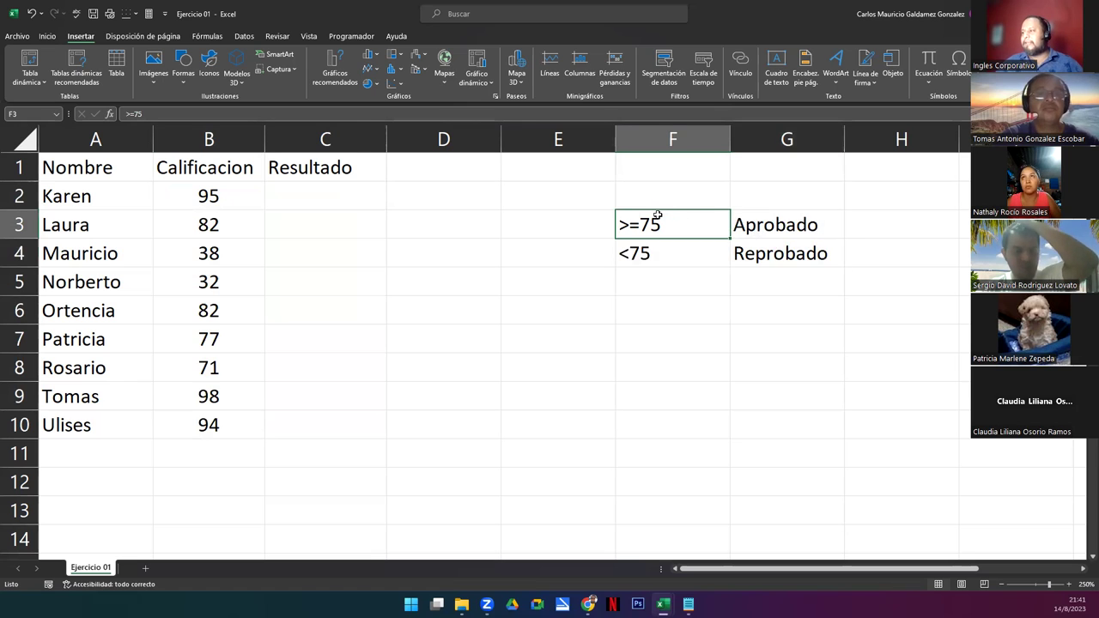
left_click(776, 224)
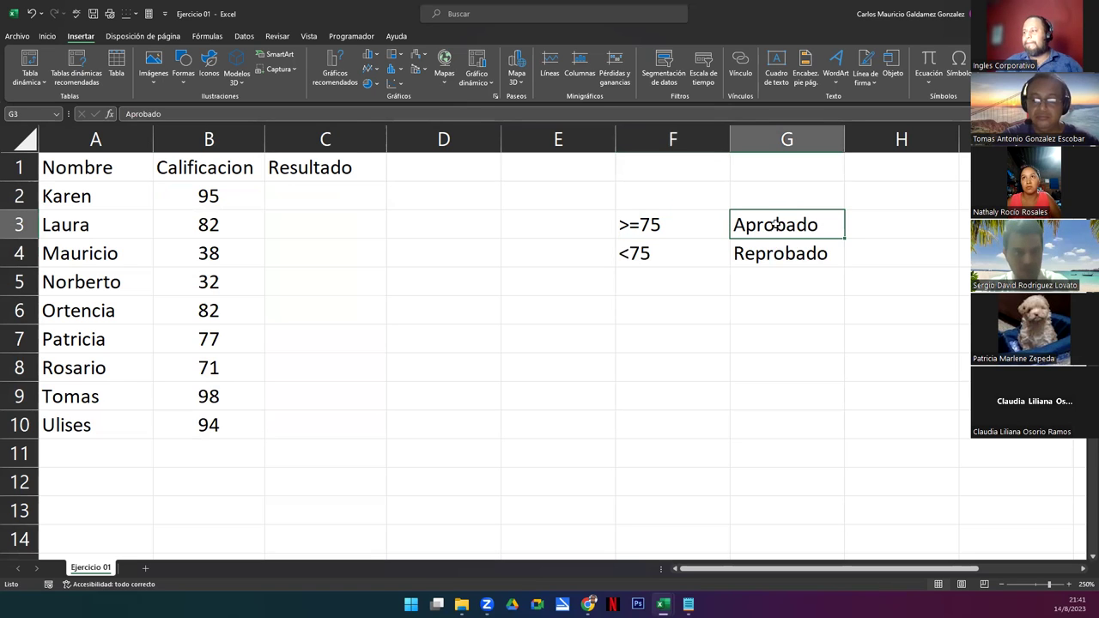
left_click(660, 233)
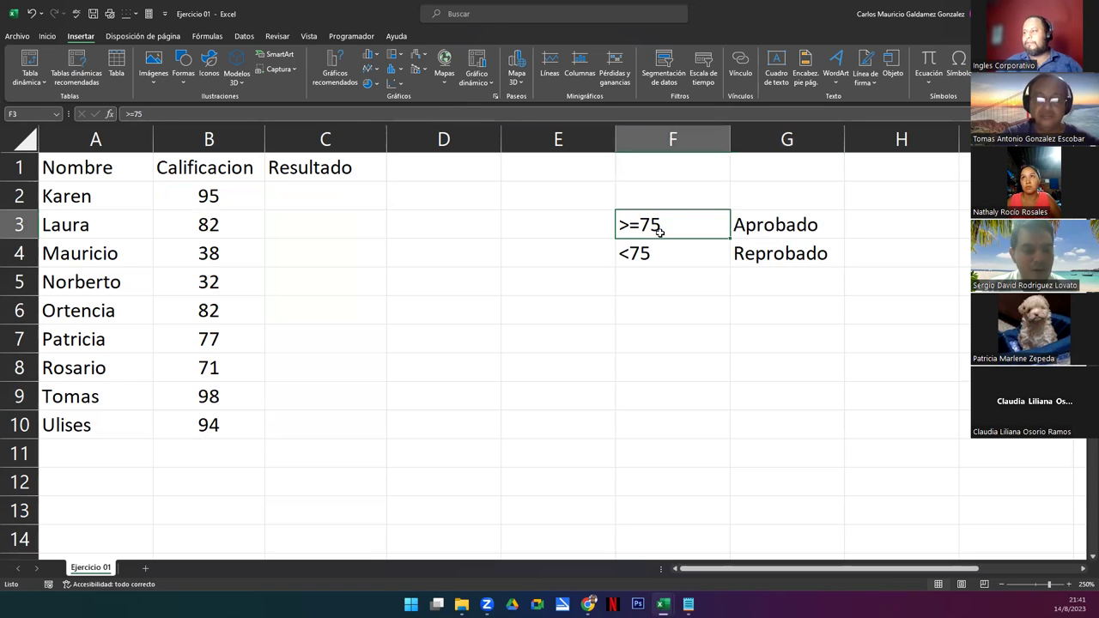
left_click(763, 224)
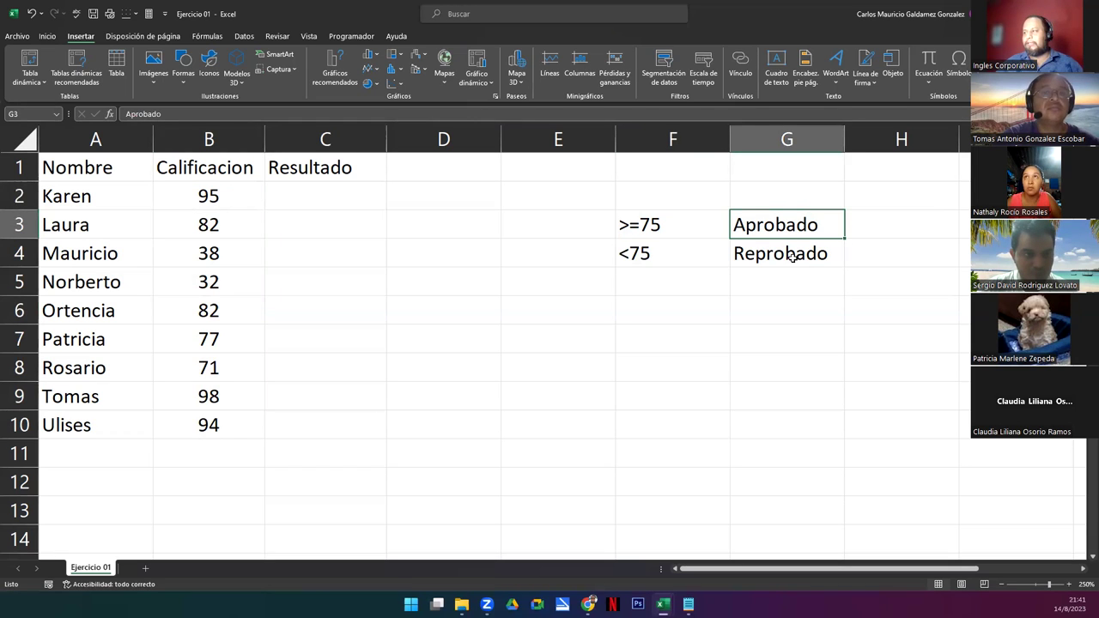
left_click(674, 224)
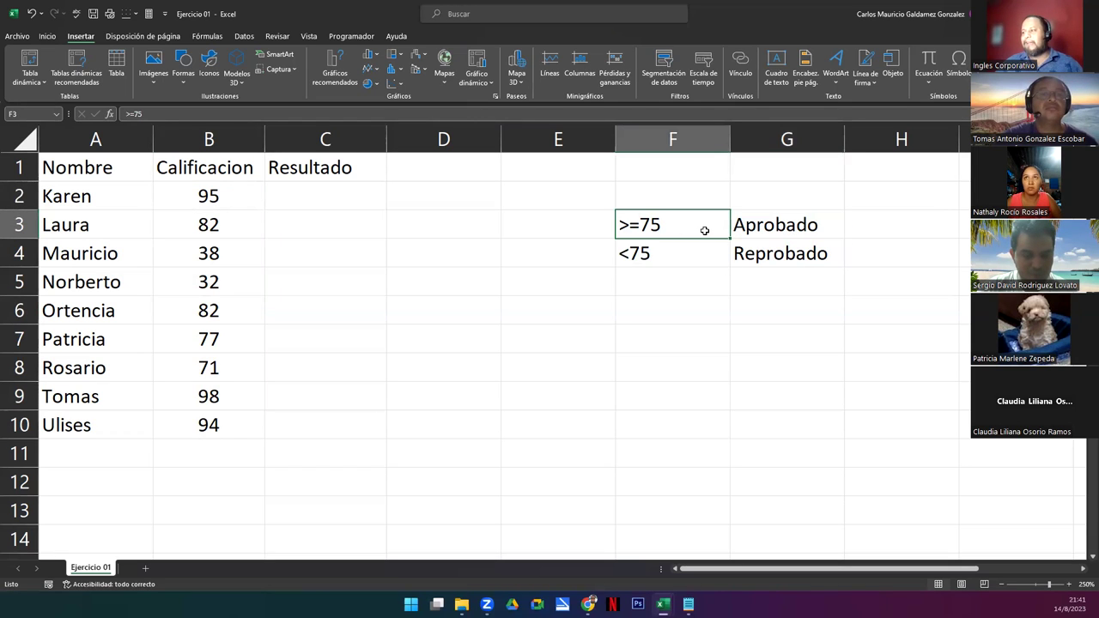
left_click(774, 254)
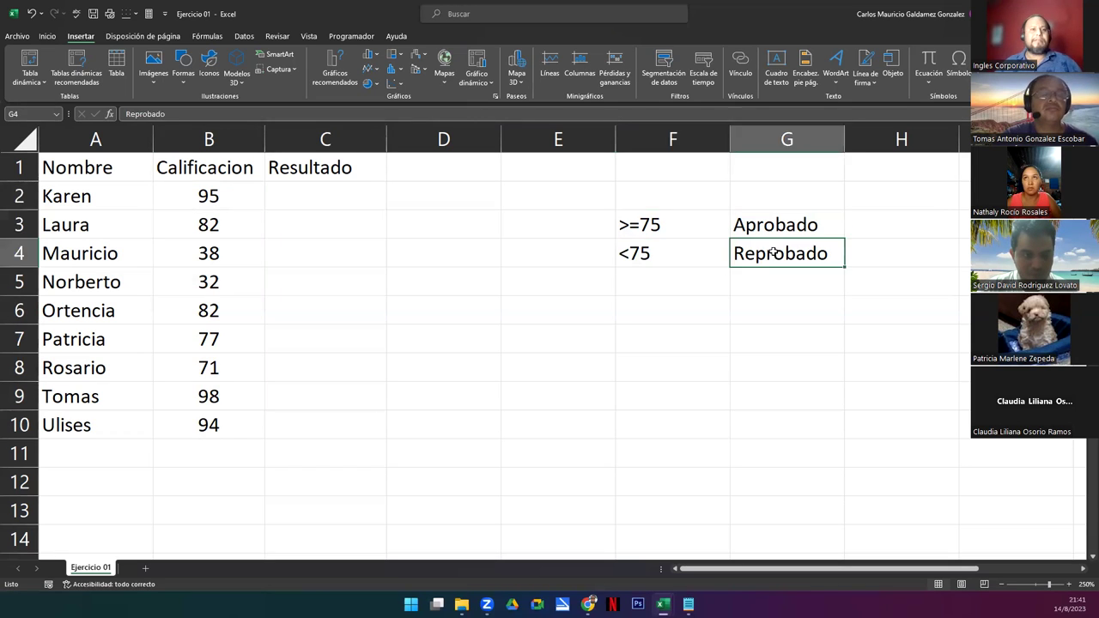
left_click(318, 195)
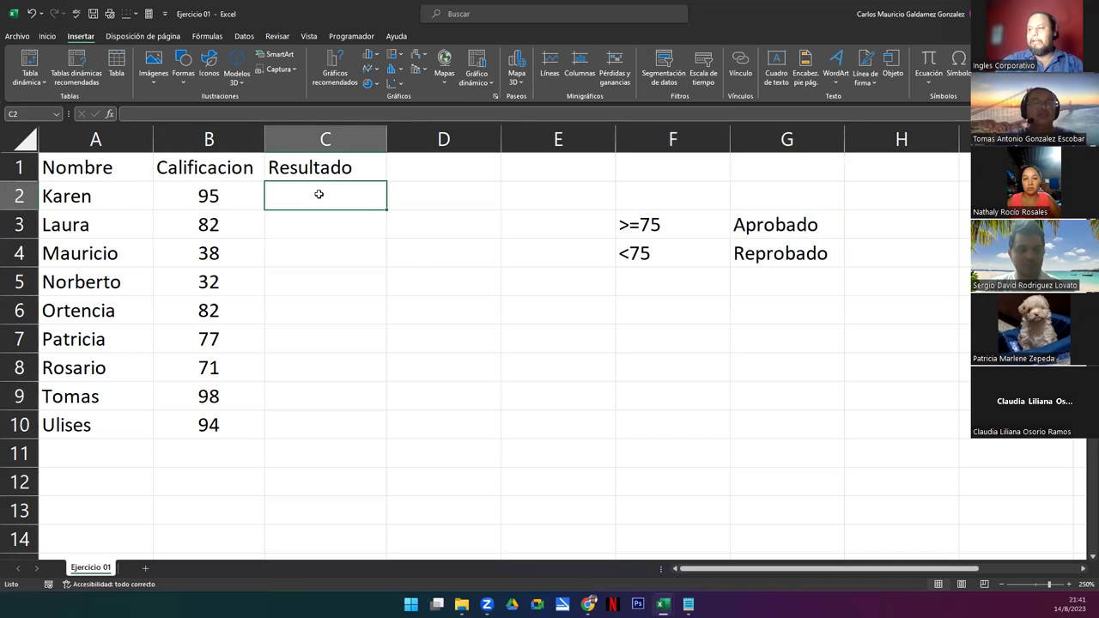
type("=")
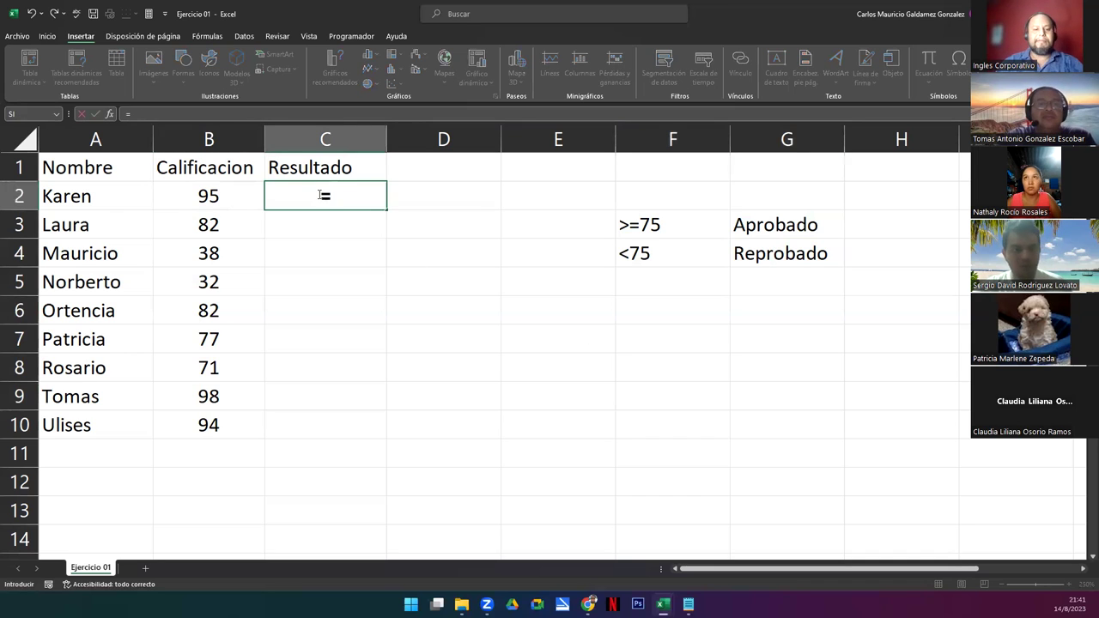
type("SI(")
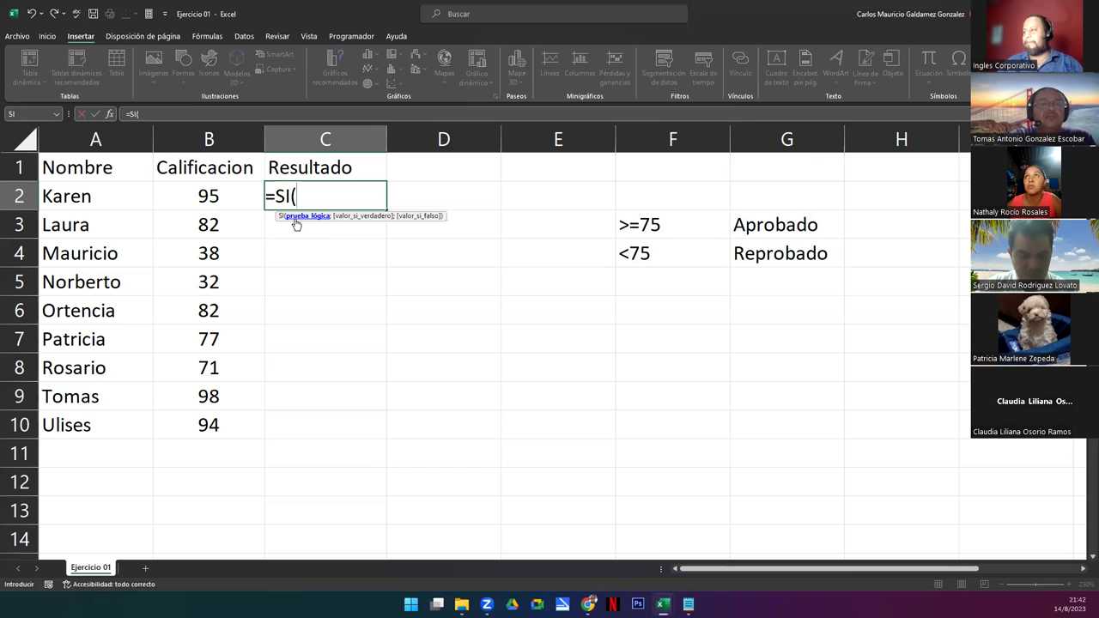
left_click(199, 196)
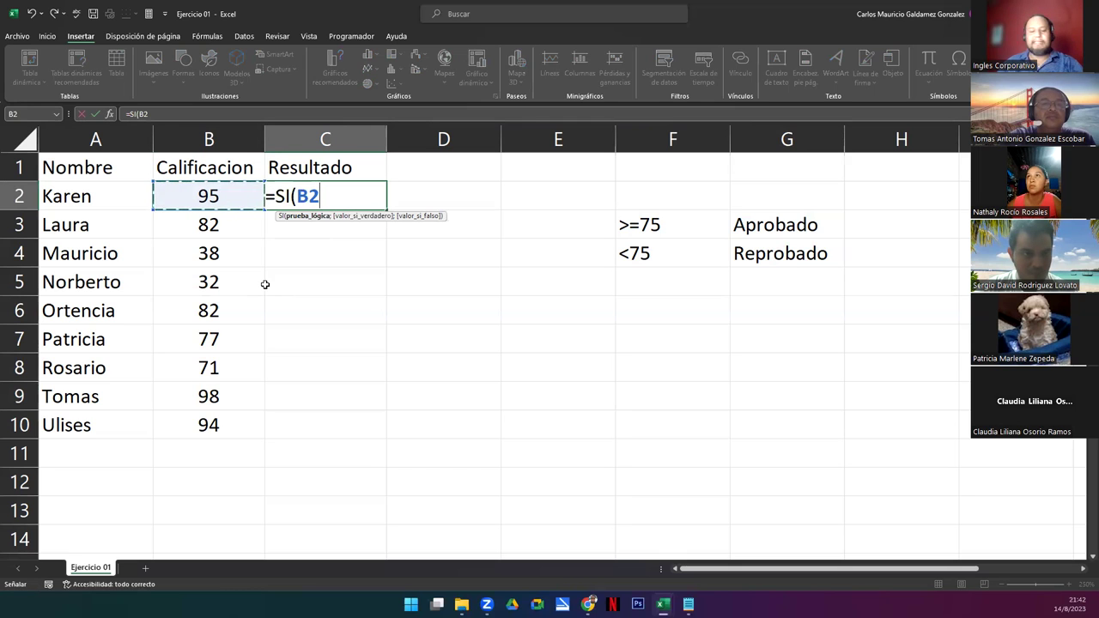
key("Escape")
left_click(627, 226)
double_click(632, 227)
left_click_drag(663, 225, 579, 221)
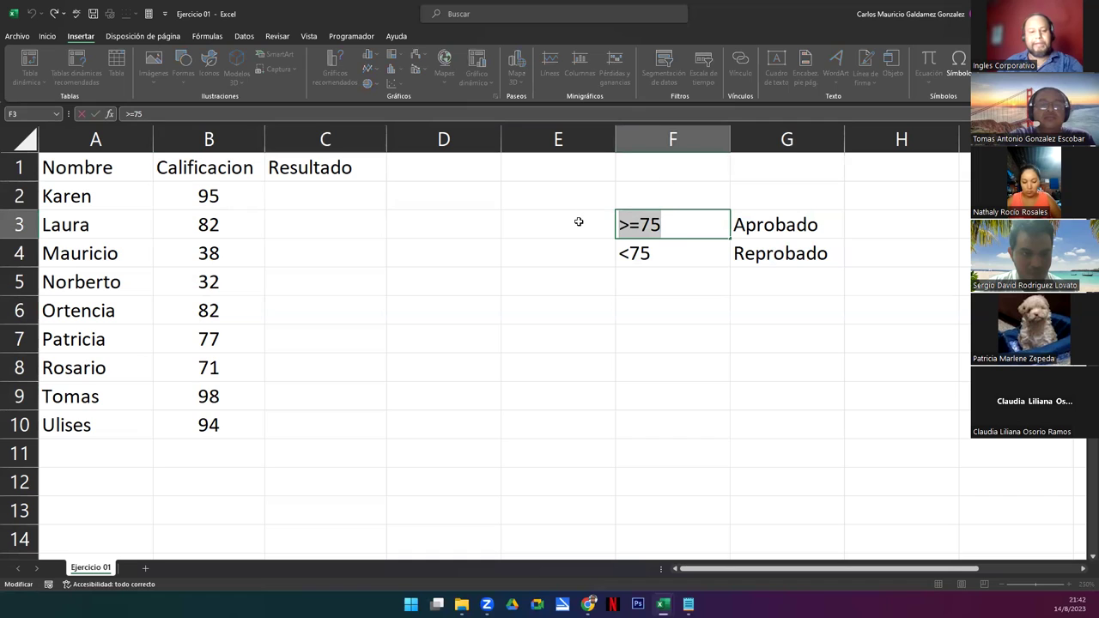
key("Return")
Begin an SI formula in C2 with the logical test B2>=75, ready for its true value.
double_click(316, 194)
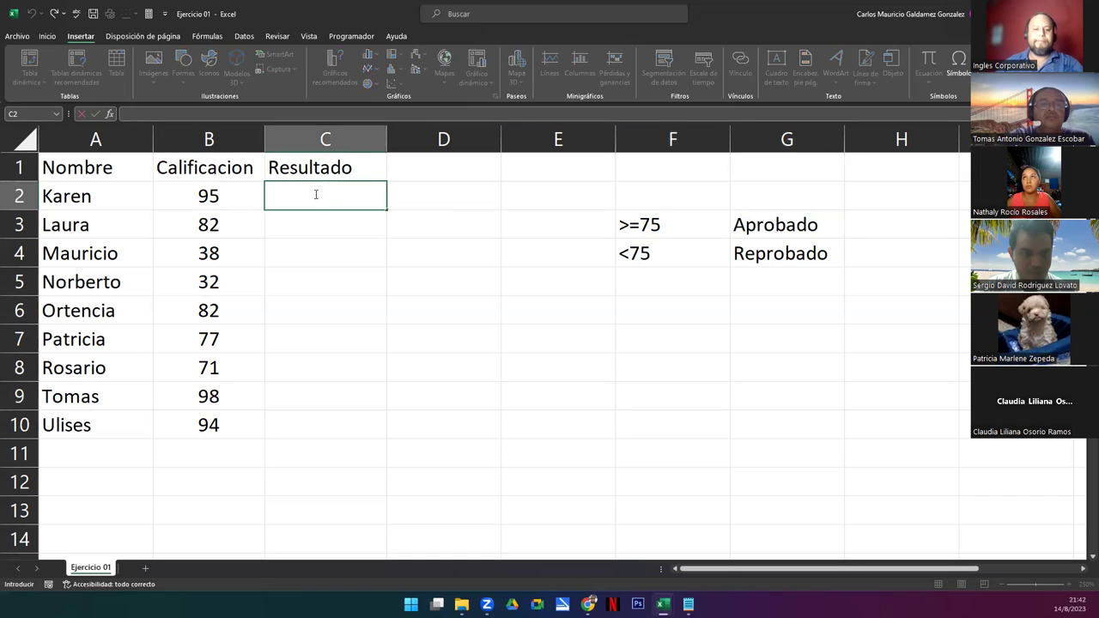
type("=SI(")
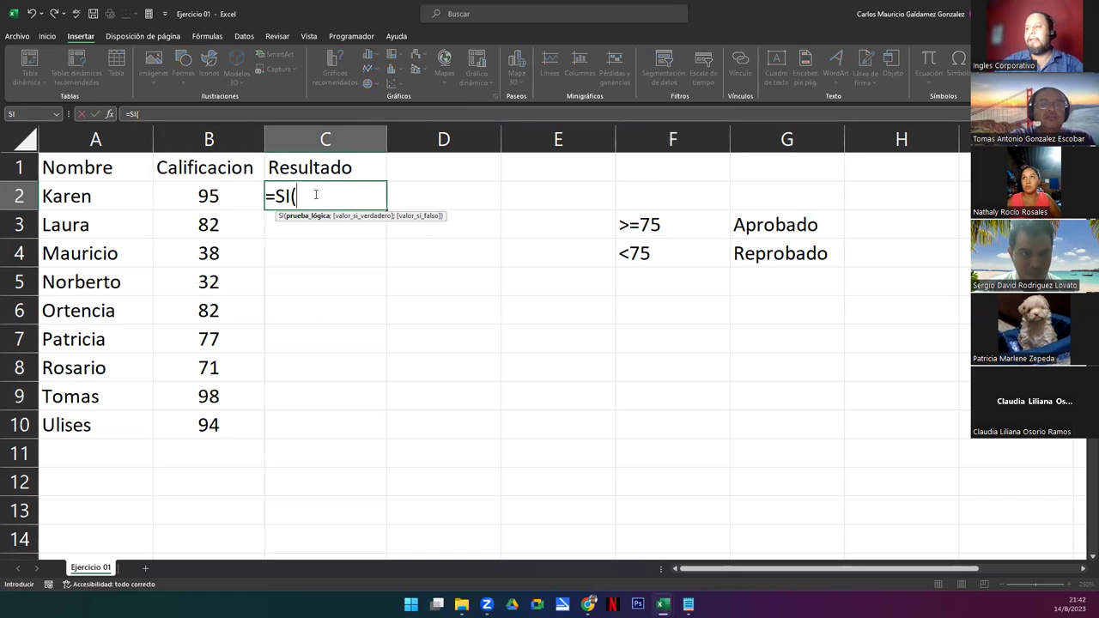
type("B2")
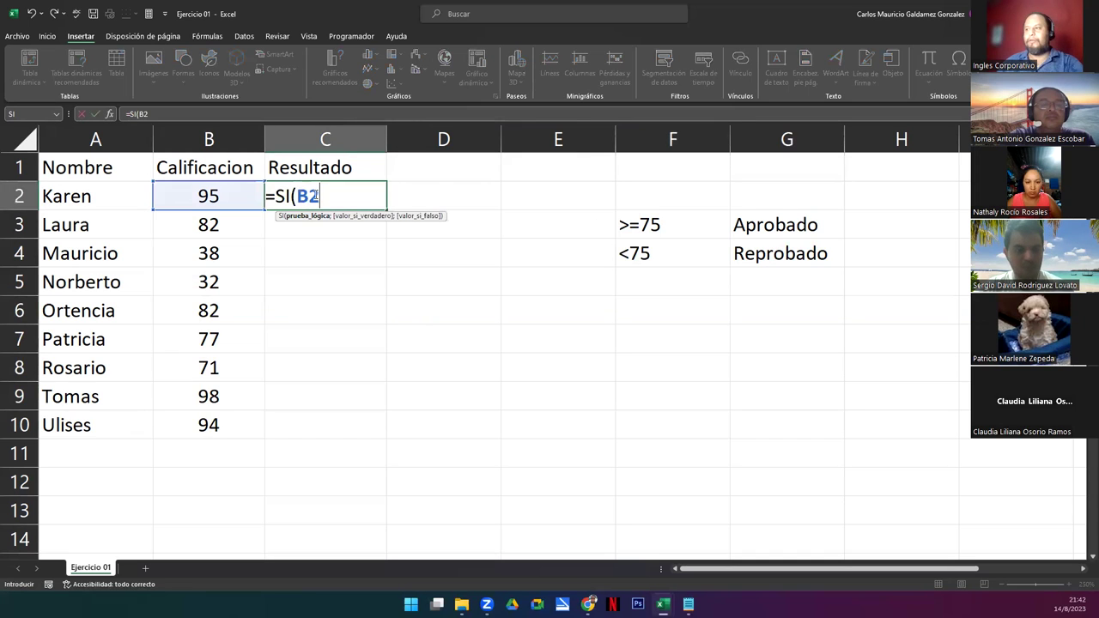
type(">=75")
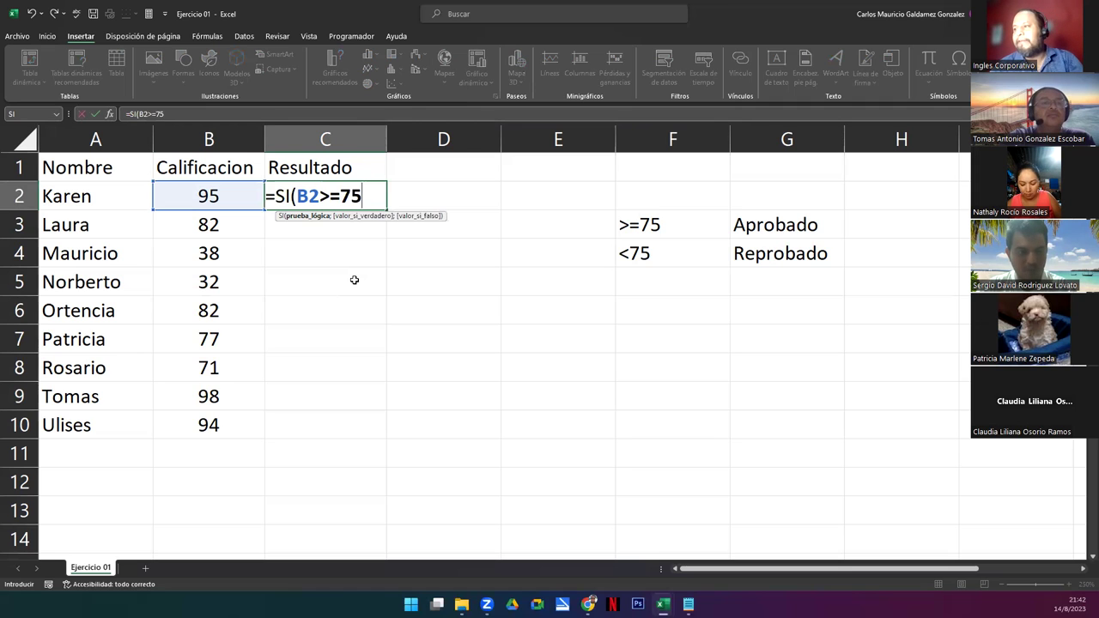
type(";")
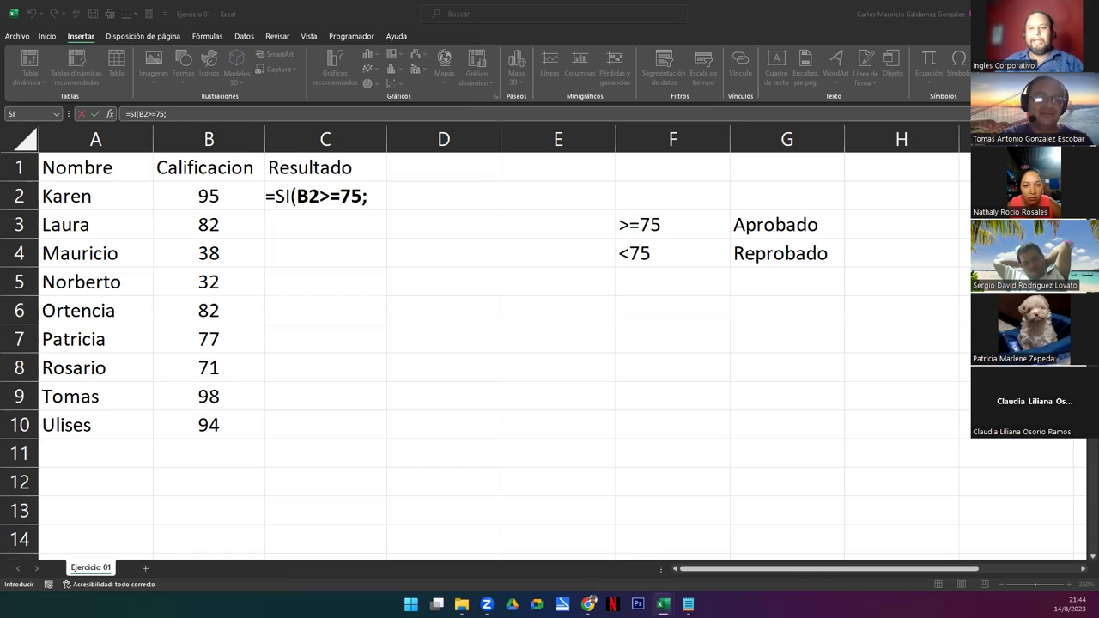
Complete the SI formula in C2 with "APROBADO" as the true value and "REPROBADO" as the false value.
left_click(374, 195)
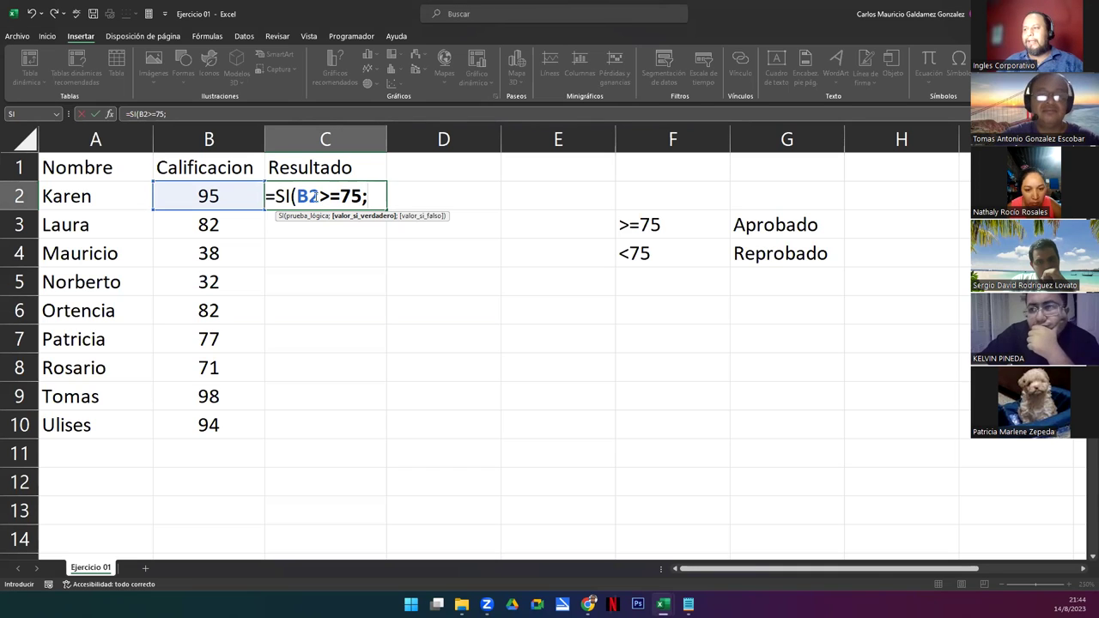
left_click_drag(319, 196, 341, 196)
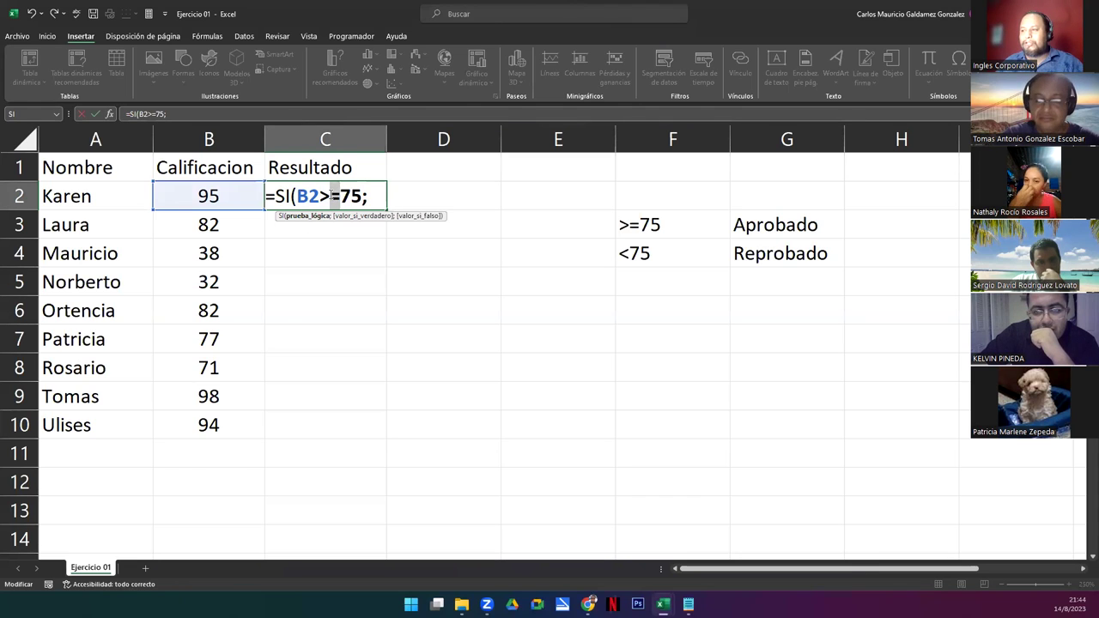
left_click_drag(341, 196, 361, 196)
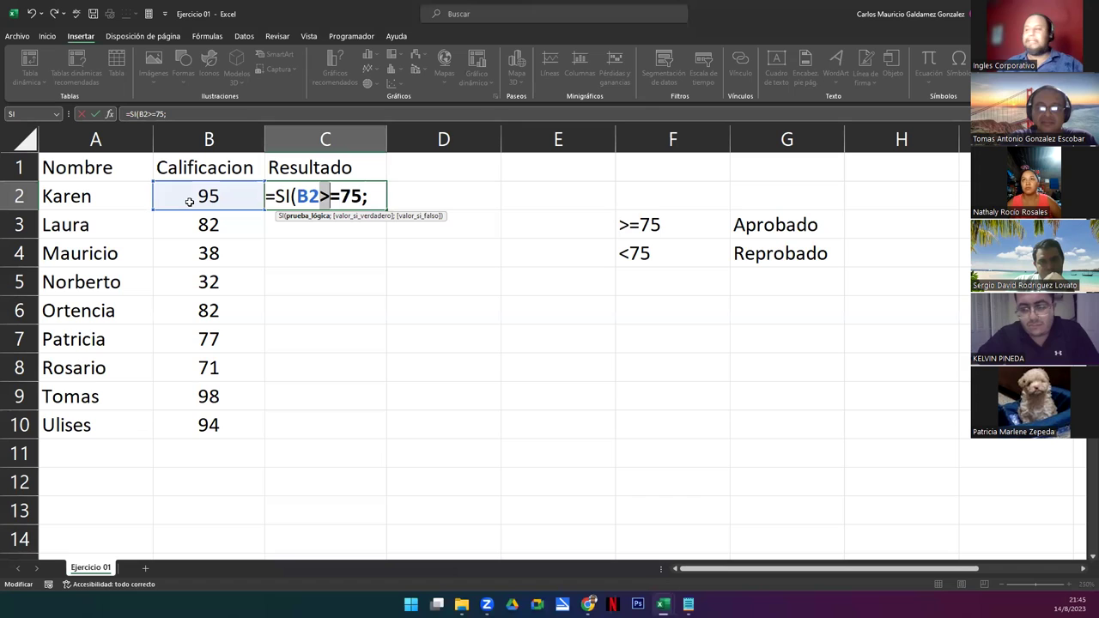
left_click(372, 192)
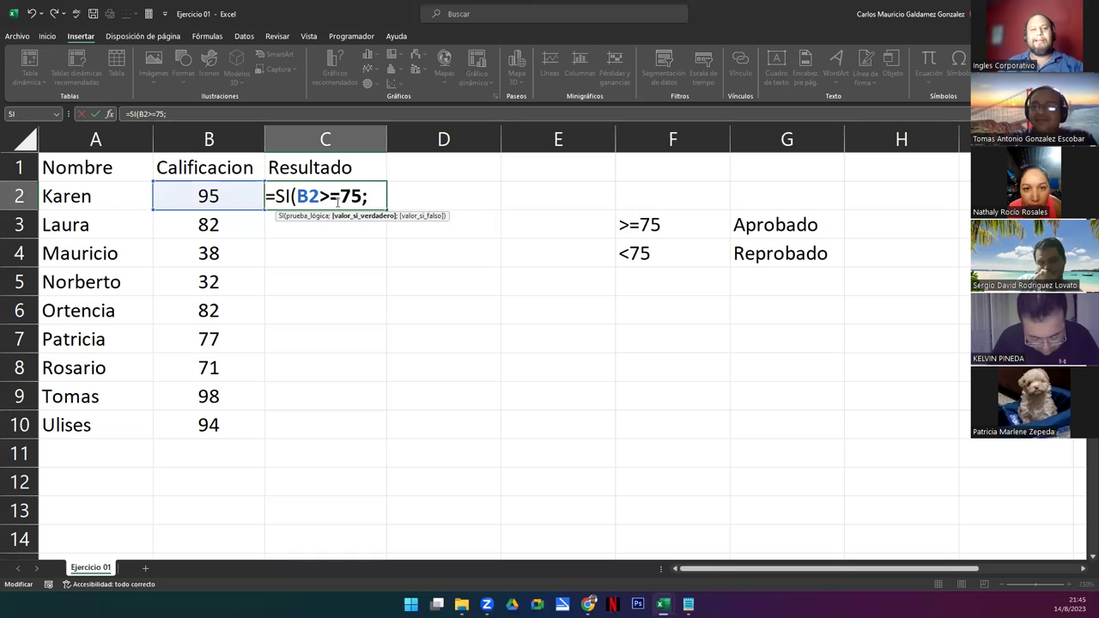
left_click_drag(367, 197, 319, 197)
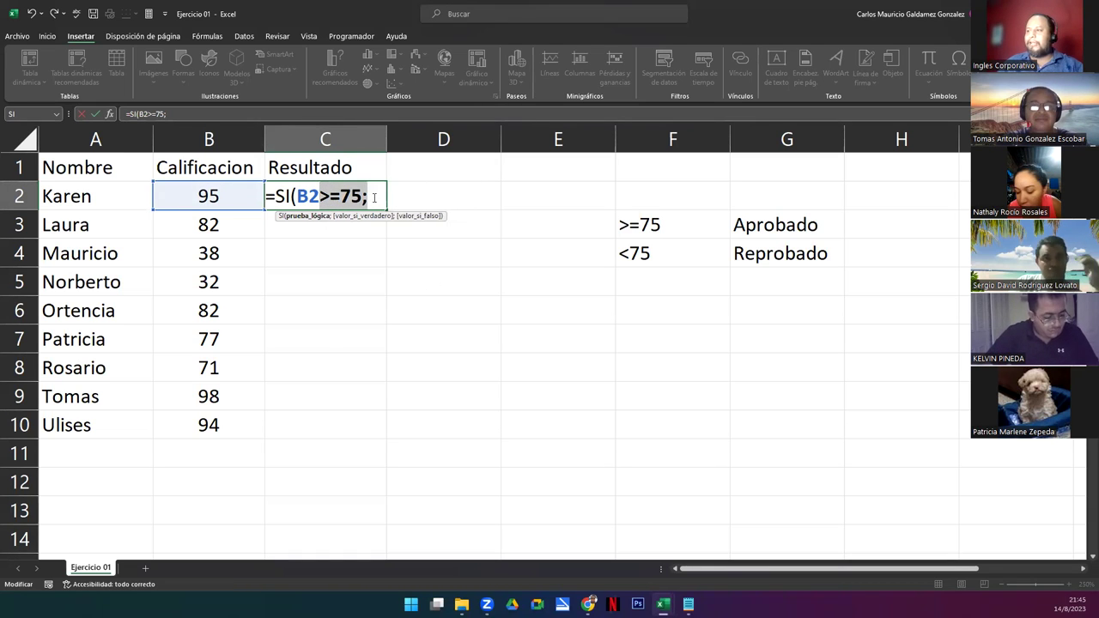
left_click(375, 197)
type("\"")
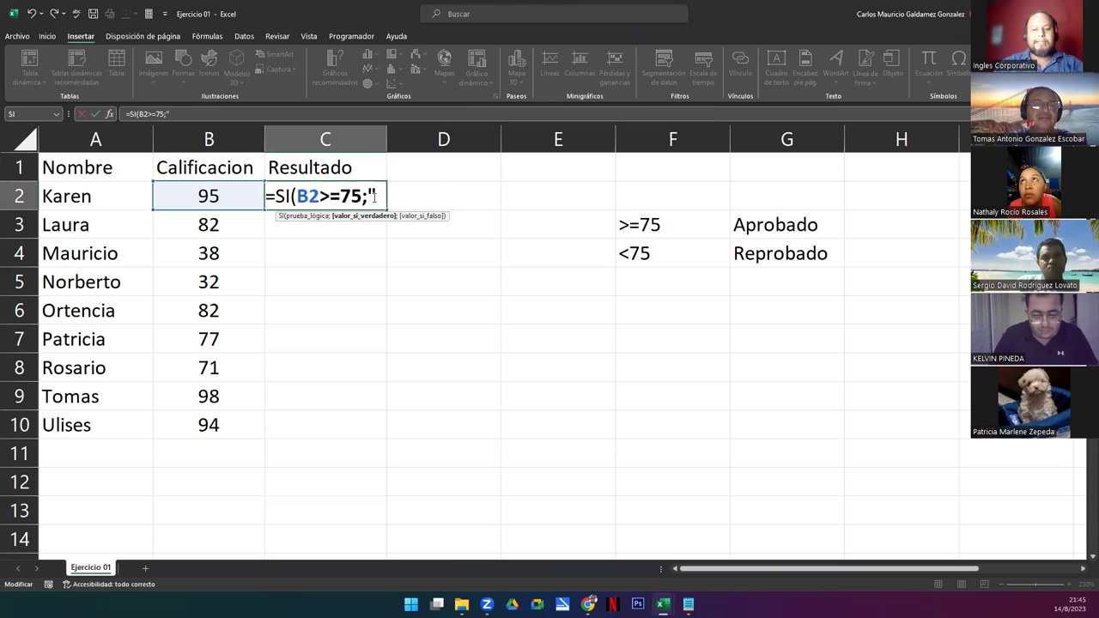
type("APROBADP")
key("BackSpace")
type("O\";\"")
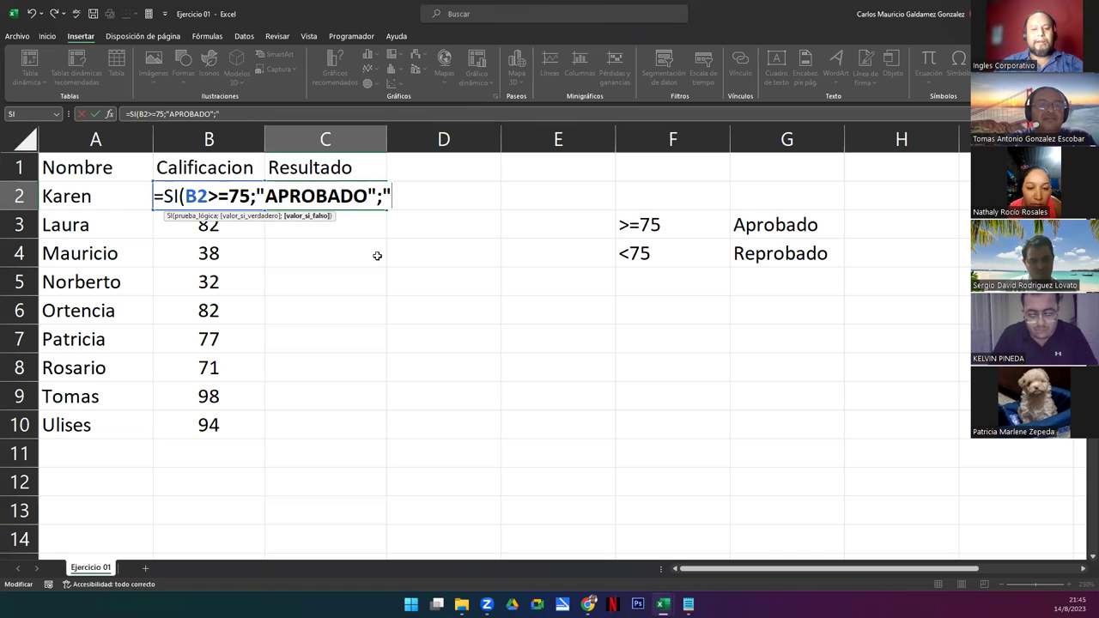
type("REPROBADO\")")
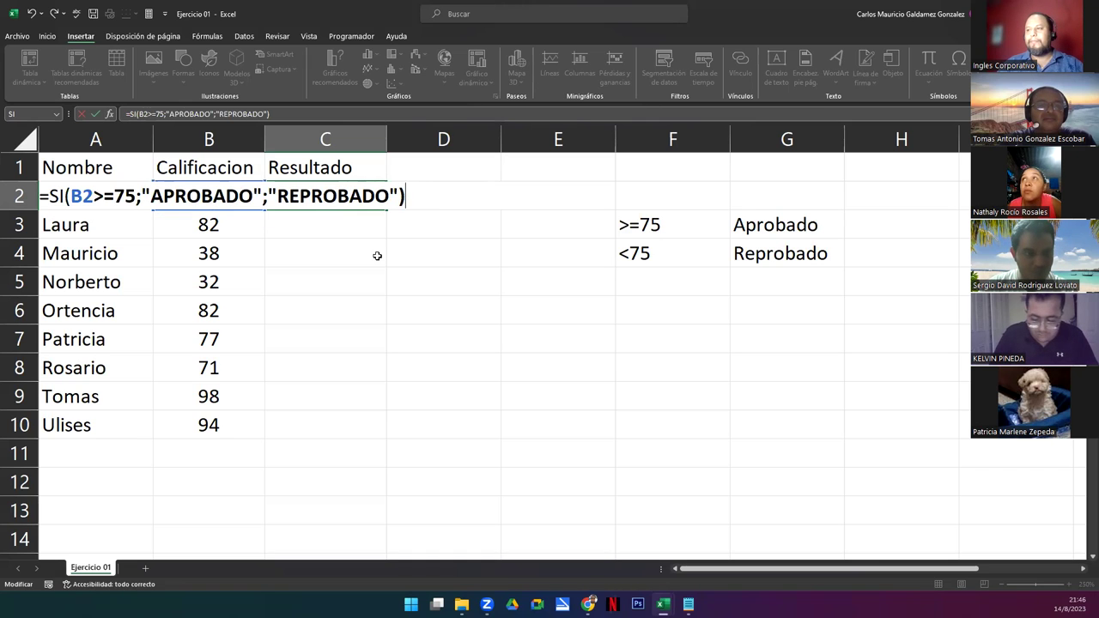
key("Return")
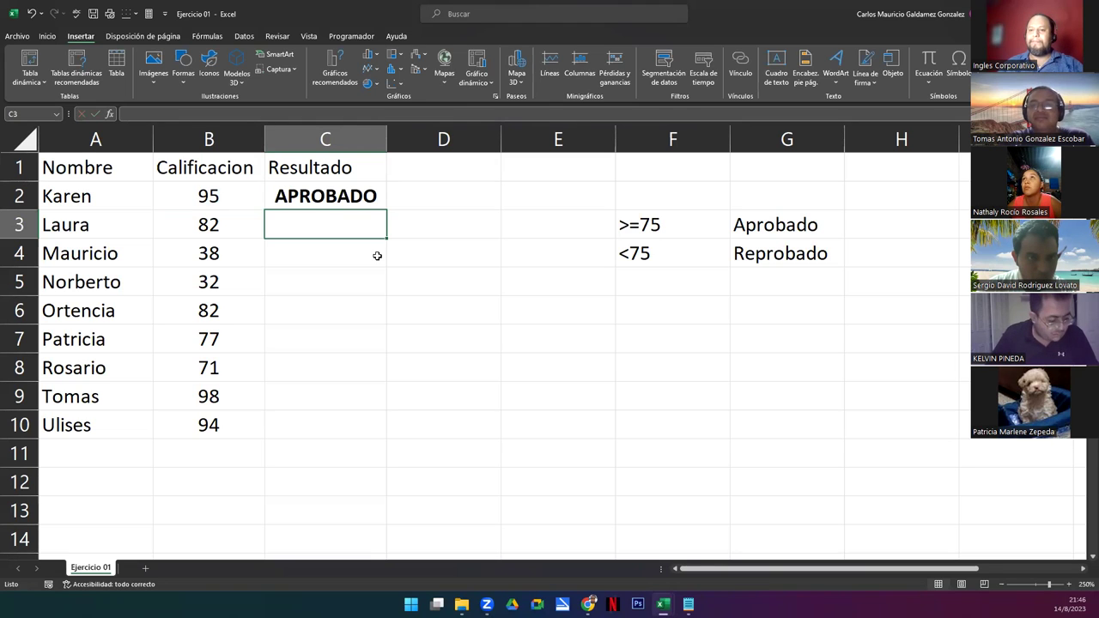
Fill the SI formula from C2 down the Resultado column through C10.
left_click(245, 196)
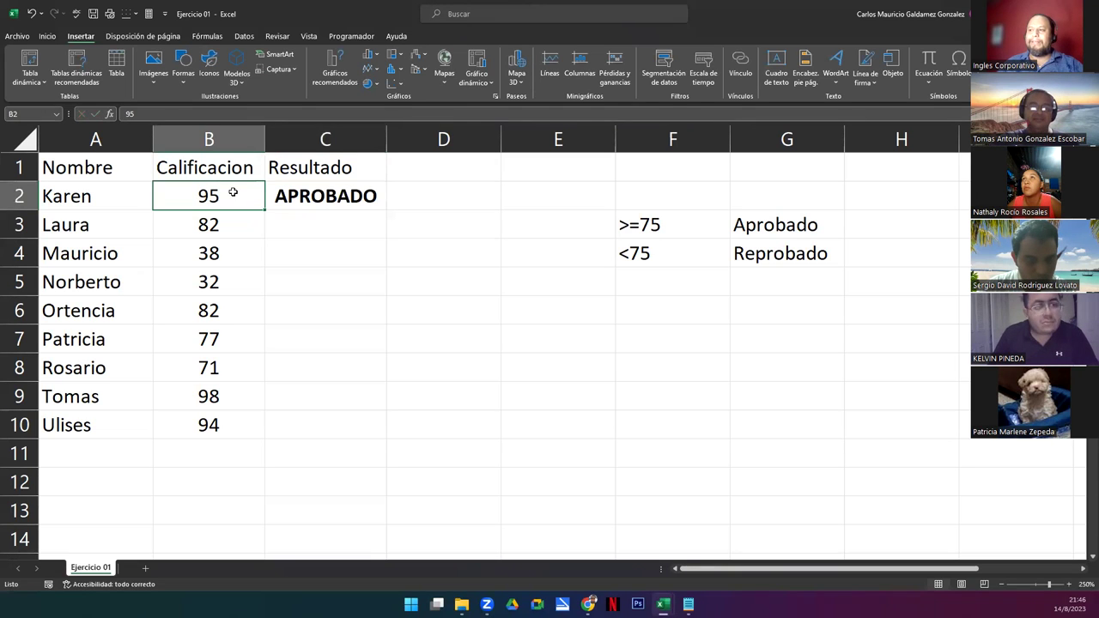
left_click(278, 196)
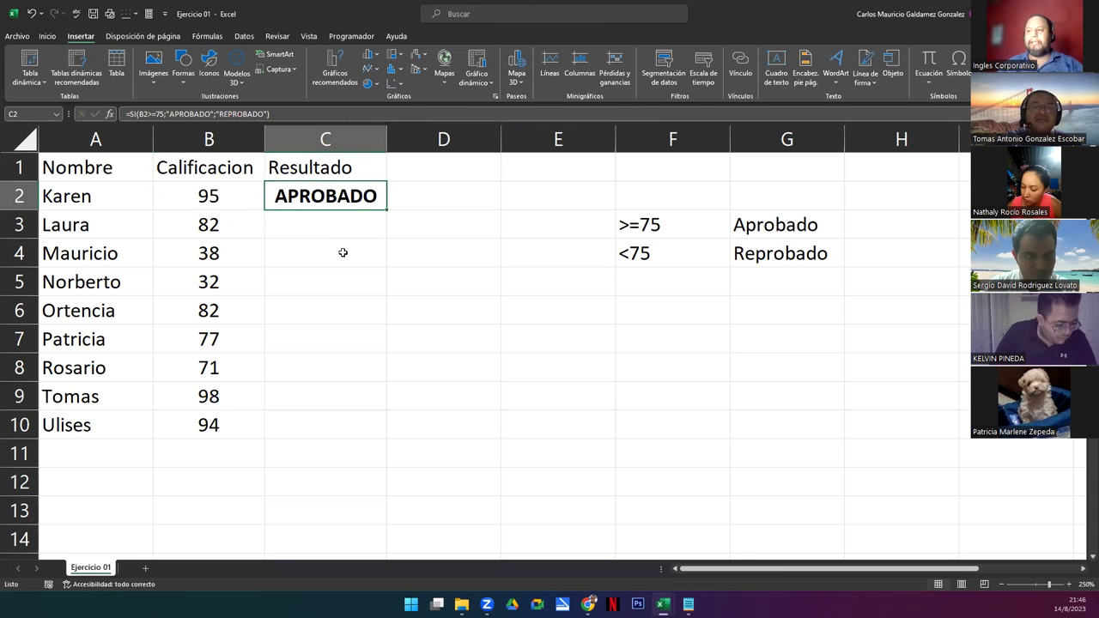
left_click_drag(387, 208, 365, 429)
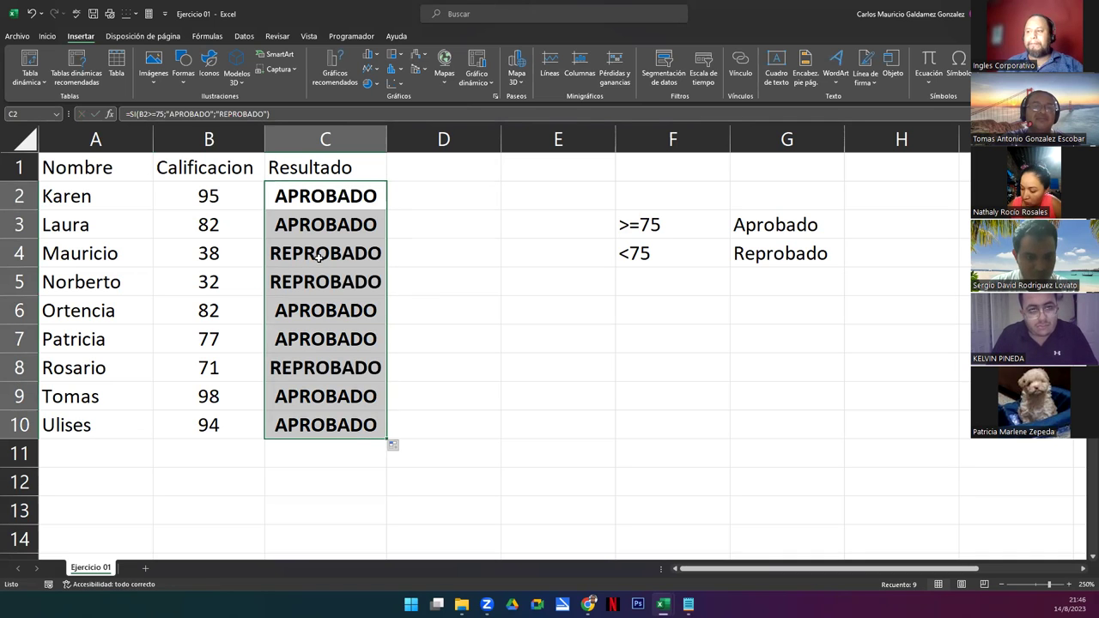
Check the results in C4, C5 and C8 against the grades and review the whole SI formula in C2.
left_click_drag(320, 251, 322, 282)
left_click(328, 368, "ctrl")
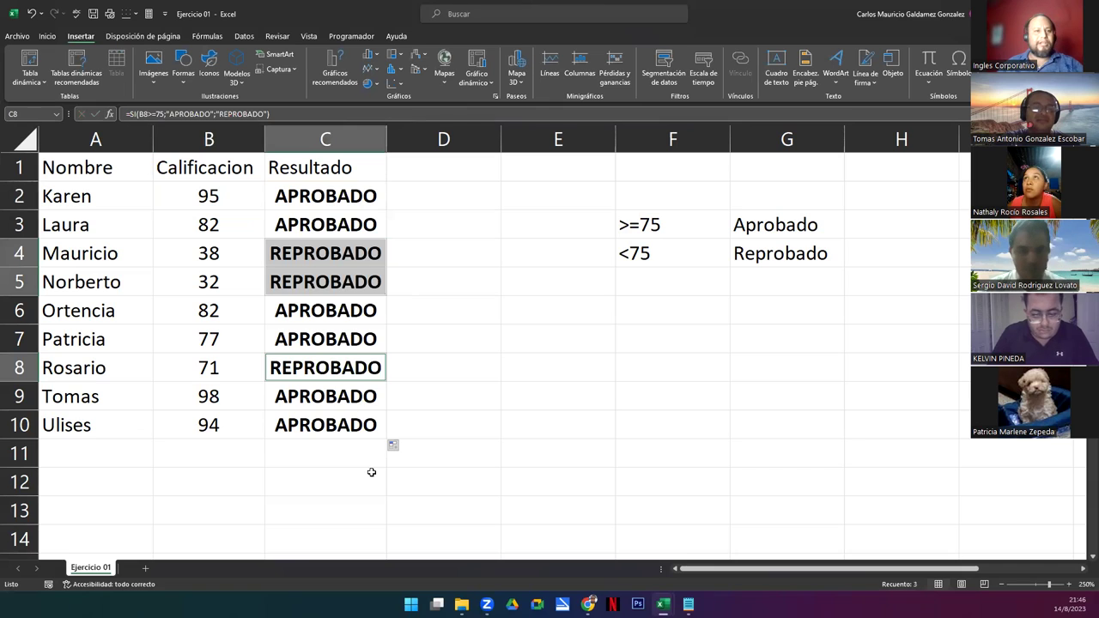
left_click(202, 374)
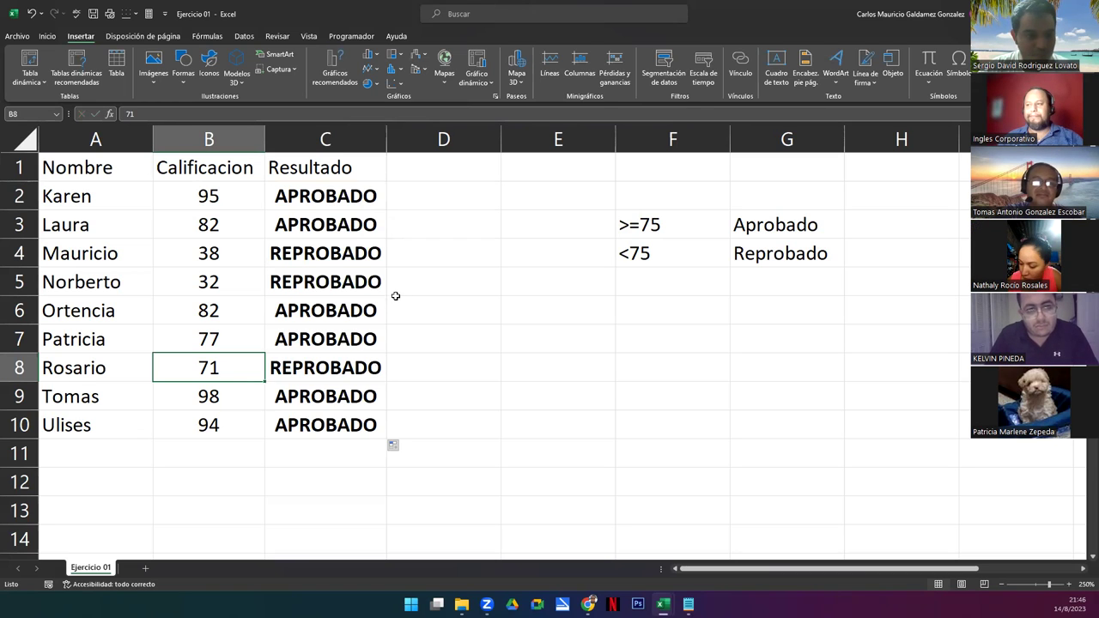
left_click(328, 198)
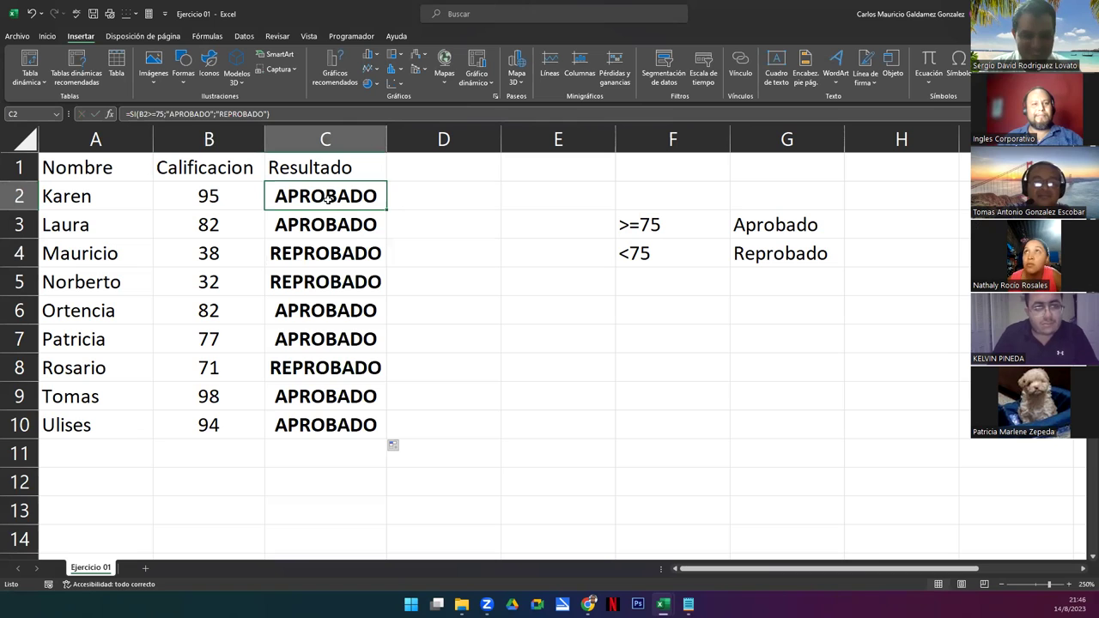
double_click(328, 198)
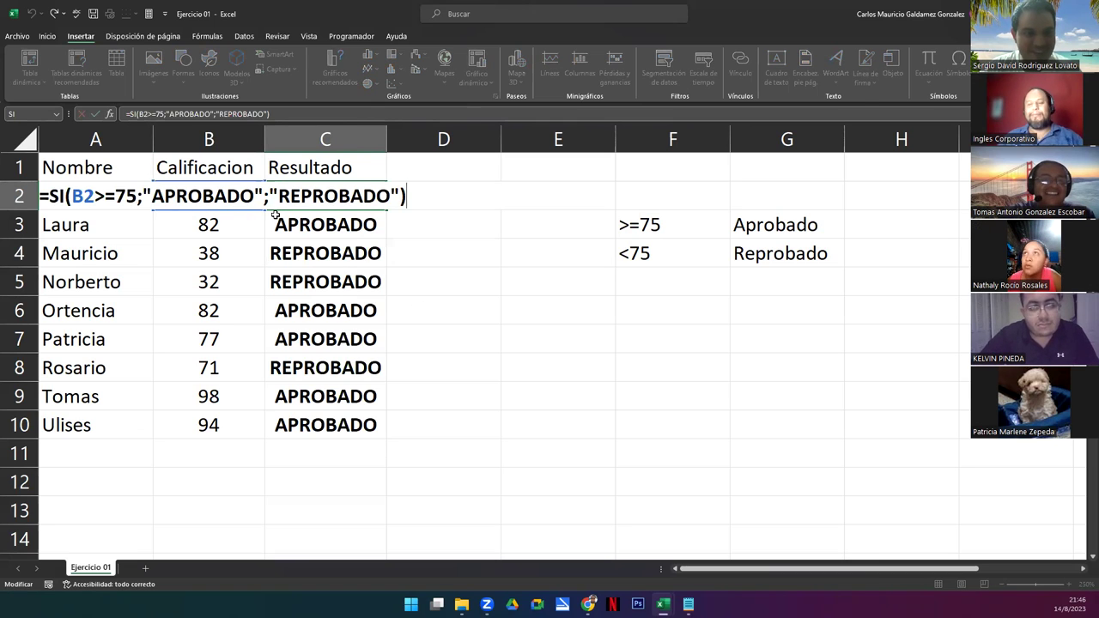
key("Left")
key("Left")
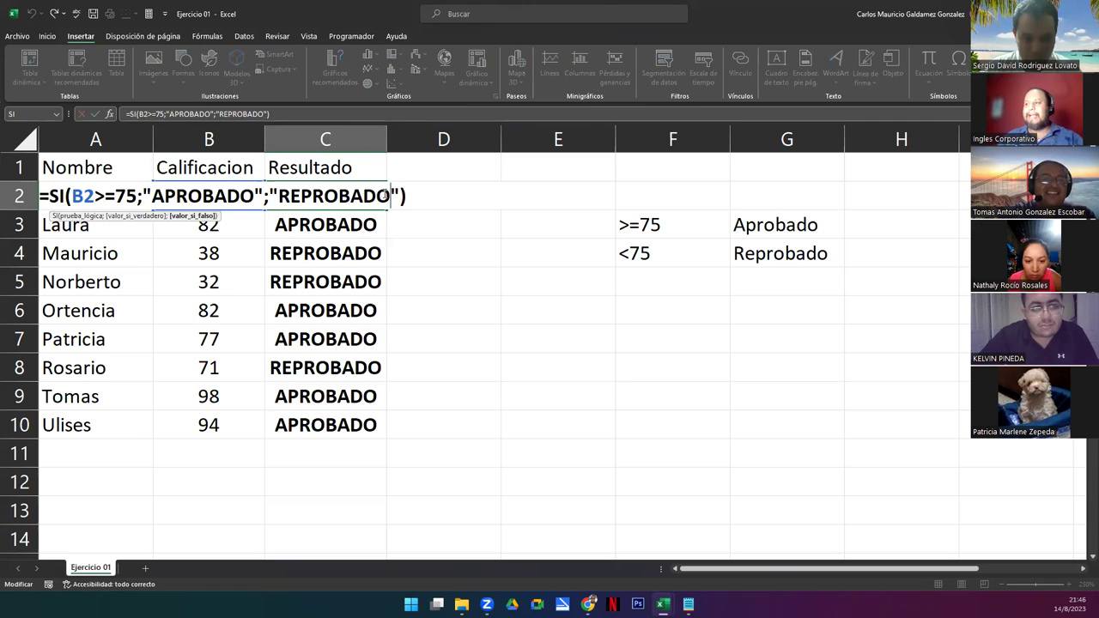
left_click_drag(41, 195, 38, 201)
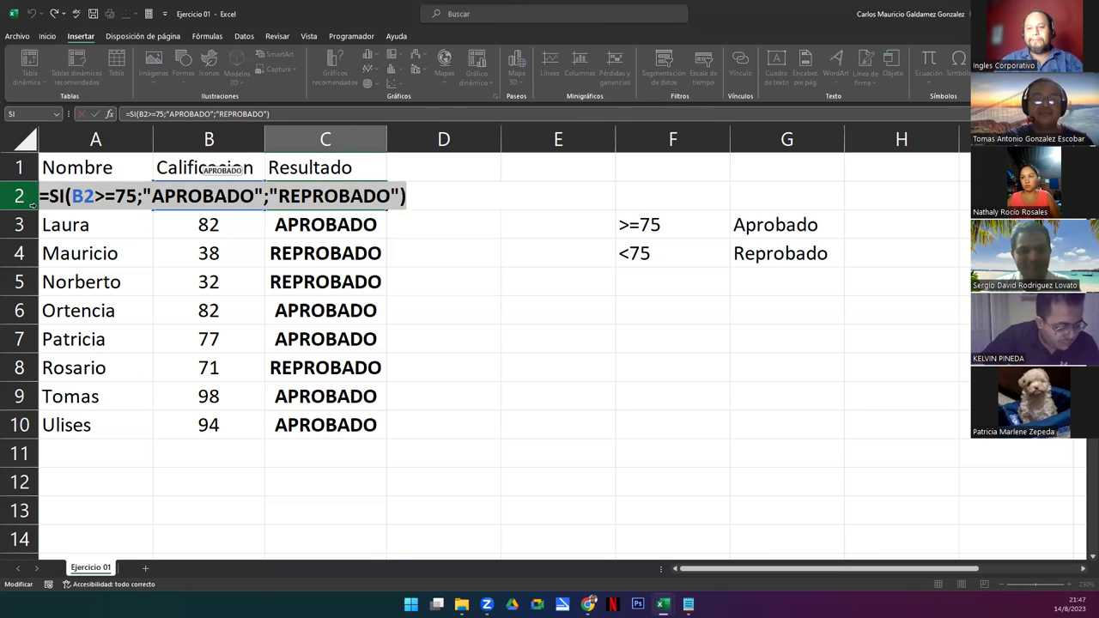
key("Return")
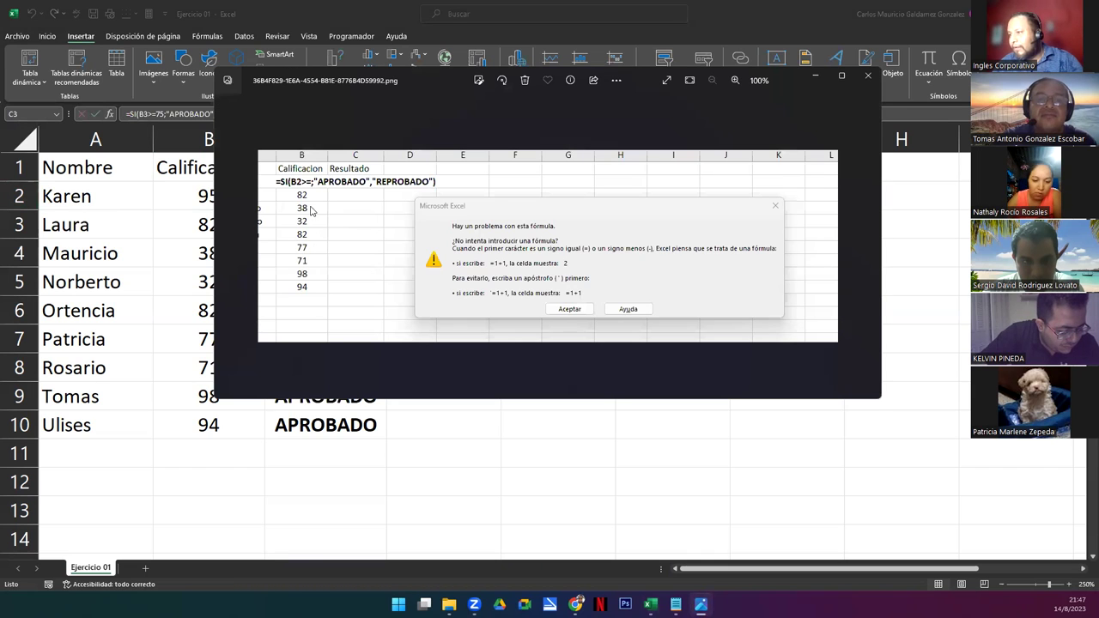
Examine the faulty SI formula in the error screenshot at a larger size and close the image without saving changes.
scroll(420, 248, "up", 3)
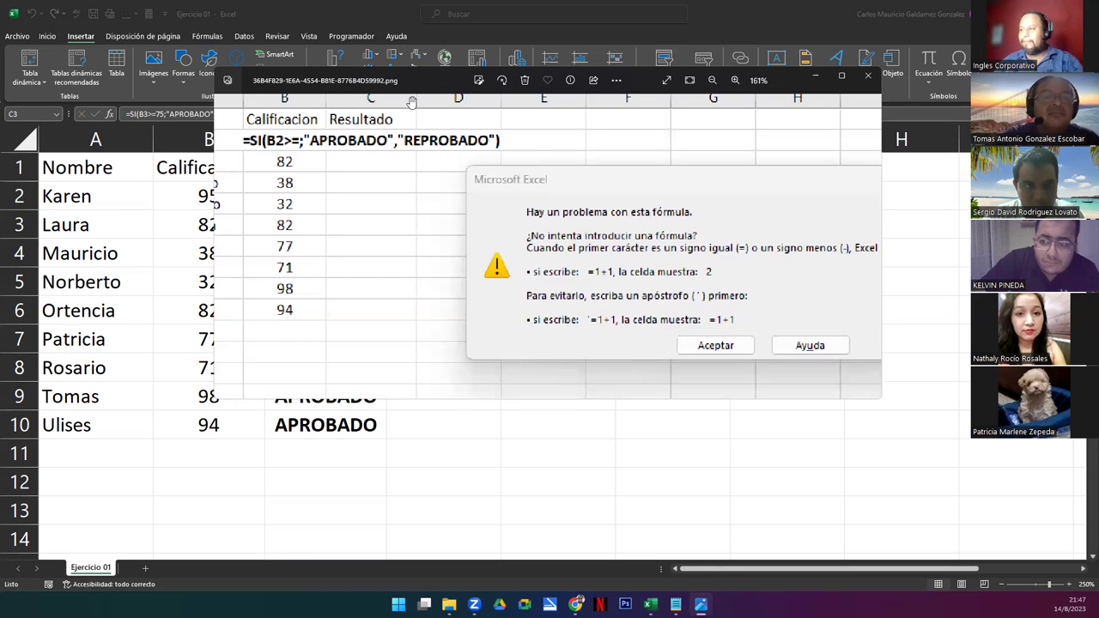
left_click(482, 82)
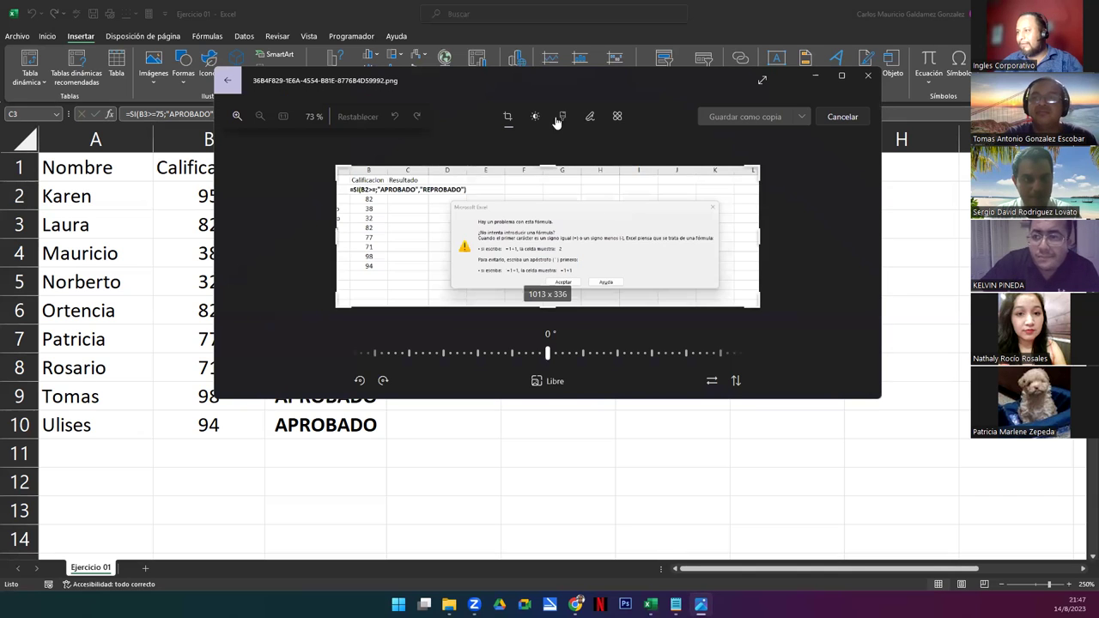
scroll(645, 198, "up", 5)
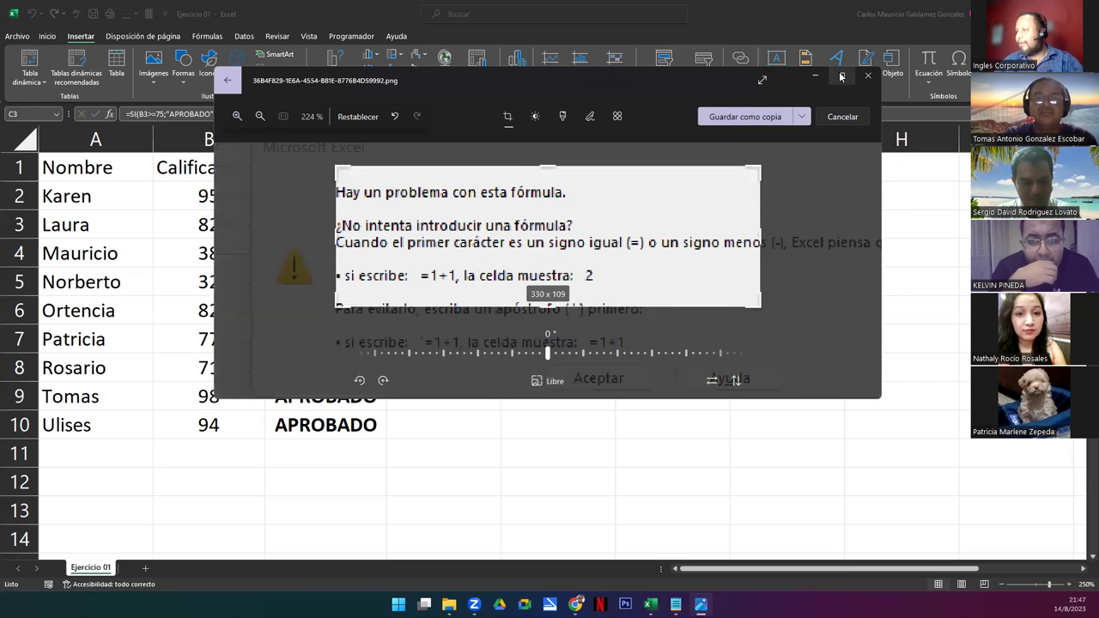
left_click(842, 75)
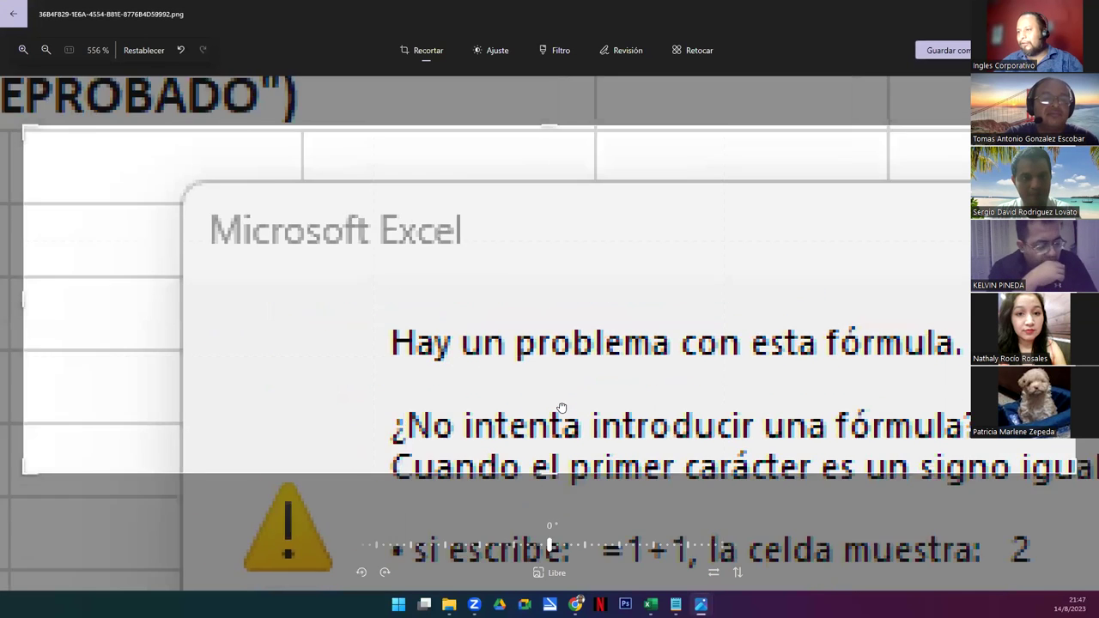
left_click_drag(146, 139, 834, 356)
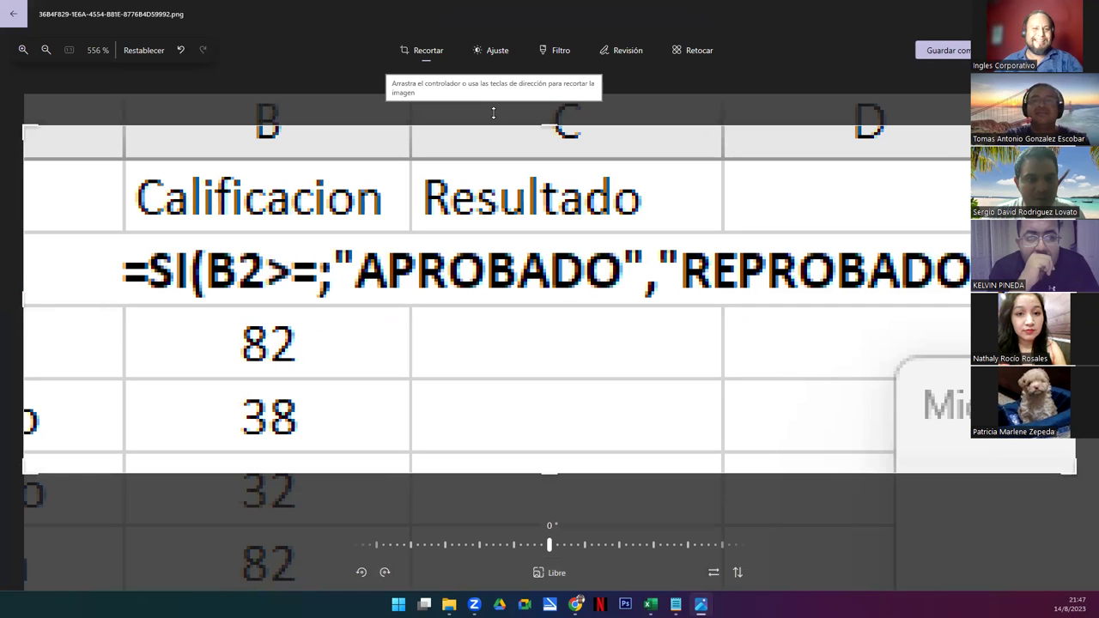
key("Escape")
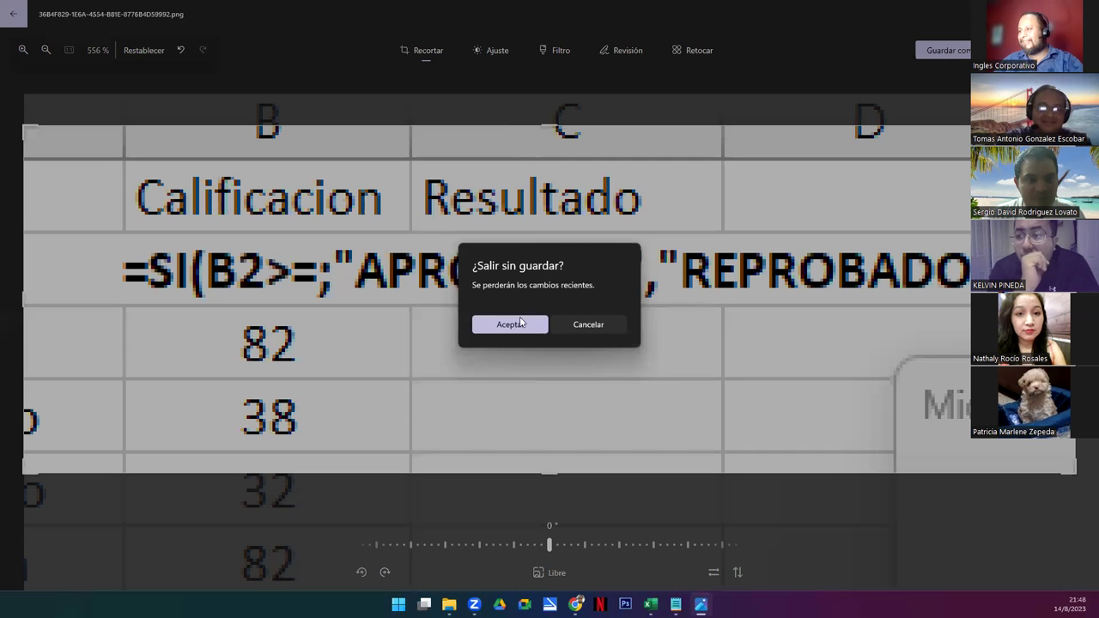
left_click(599, 324)
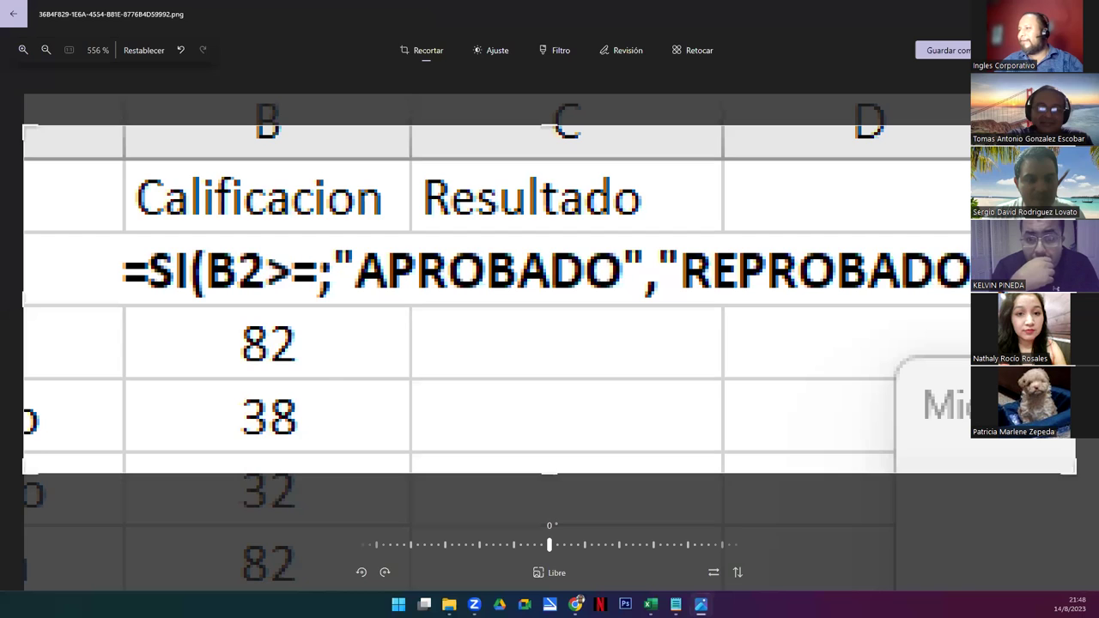
scroll(528, 258, "down", 5)
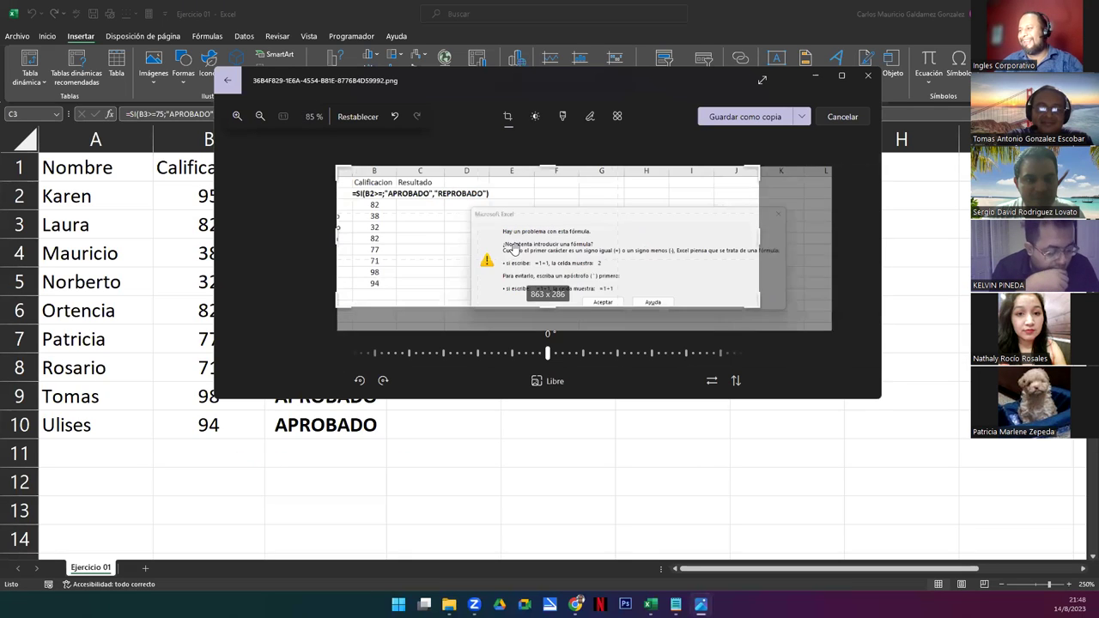
scroll(513, 248, "down", 1)
left_click(869, 76)
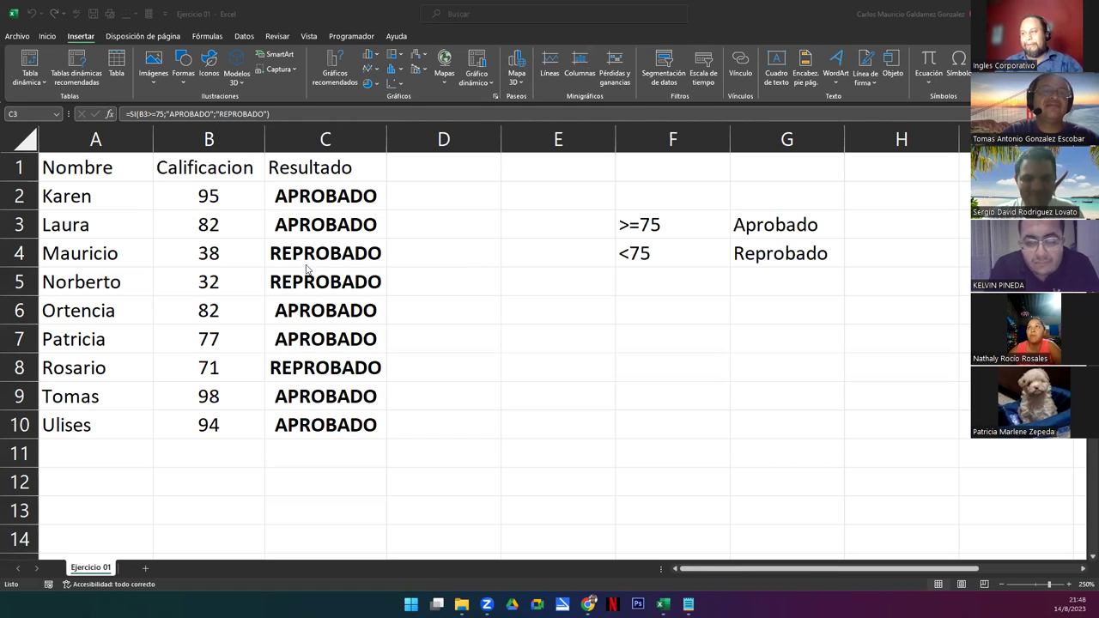
Check the Resultado range C2:C10 and inspect the SI formula in C10 without changing it.
left_click_drag(331, 189, 356, 414)
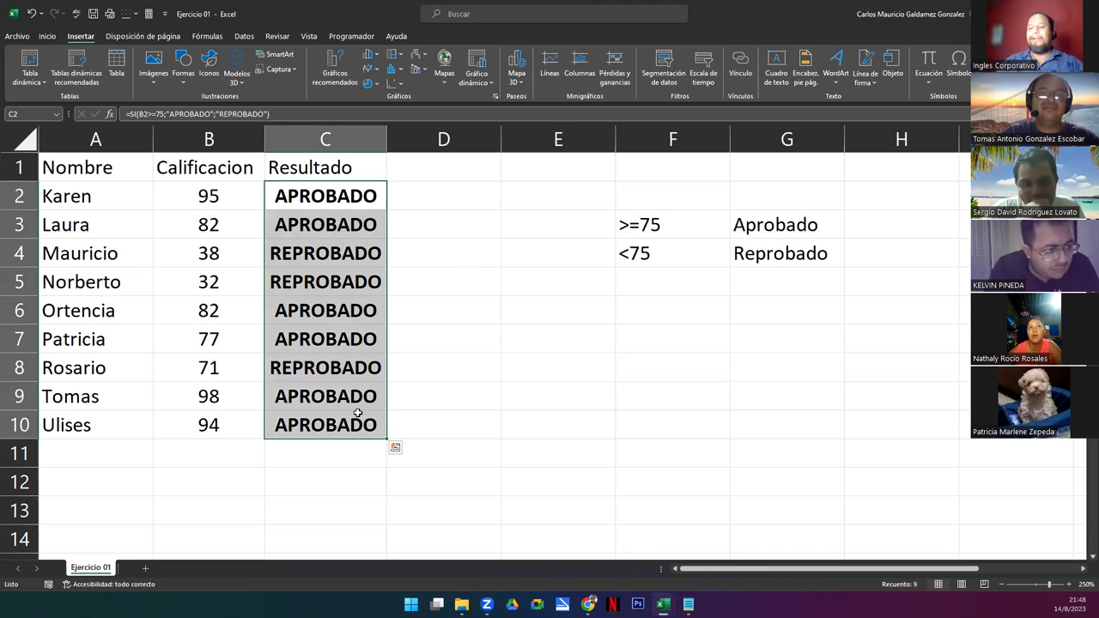
left_click(357, 413)
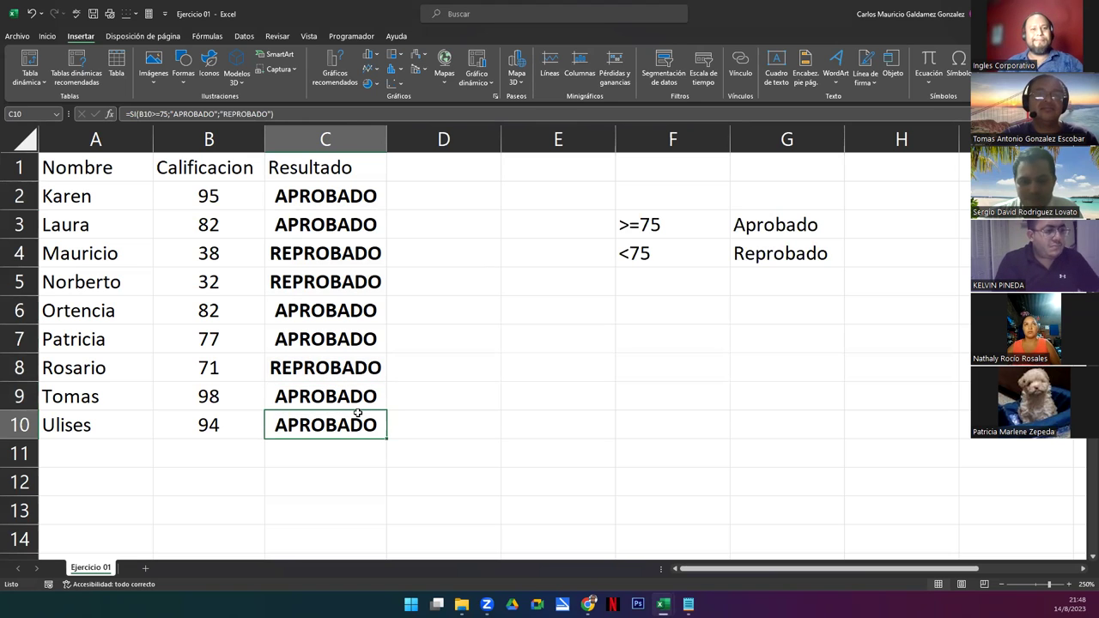
double_click(357, 413)
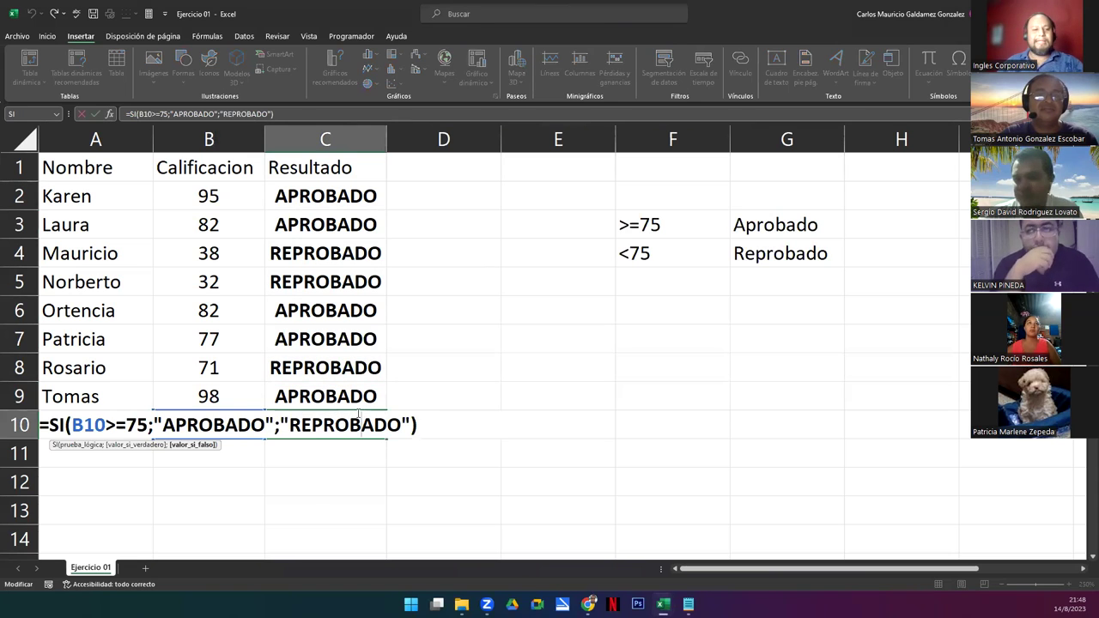
key("Escape")
Fill the SI formula from C2 down the Resultado column through C10 again.
left_click(314, 199)
left_click_drag(388, 208, 366, 431)
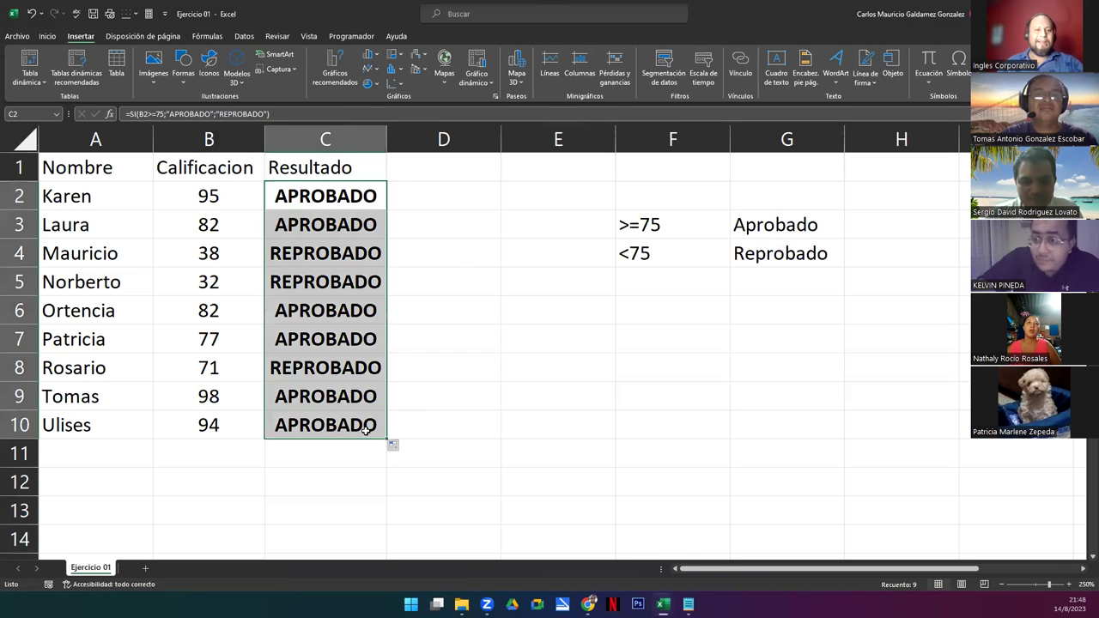
left_click(364, 204)
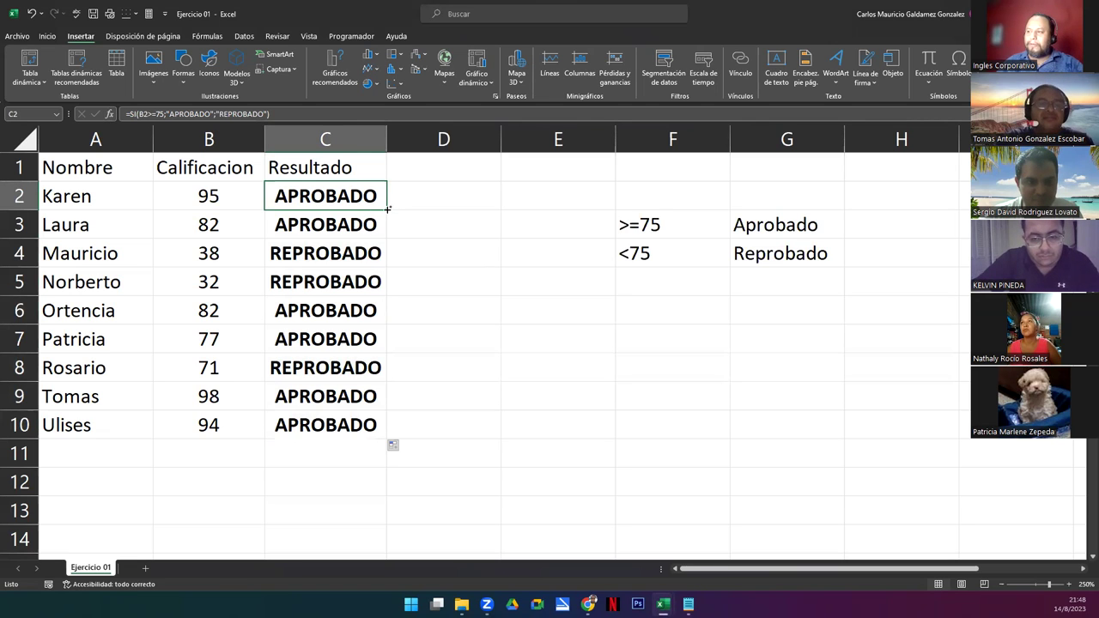
double_click(387, 209)
left_click(343, 243)
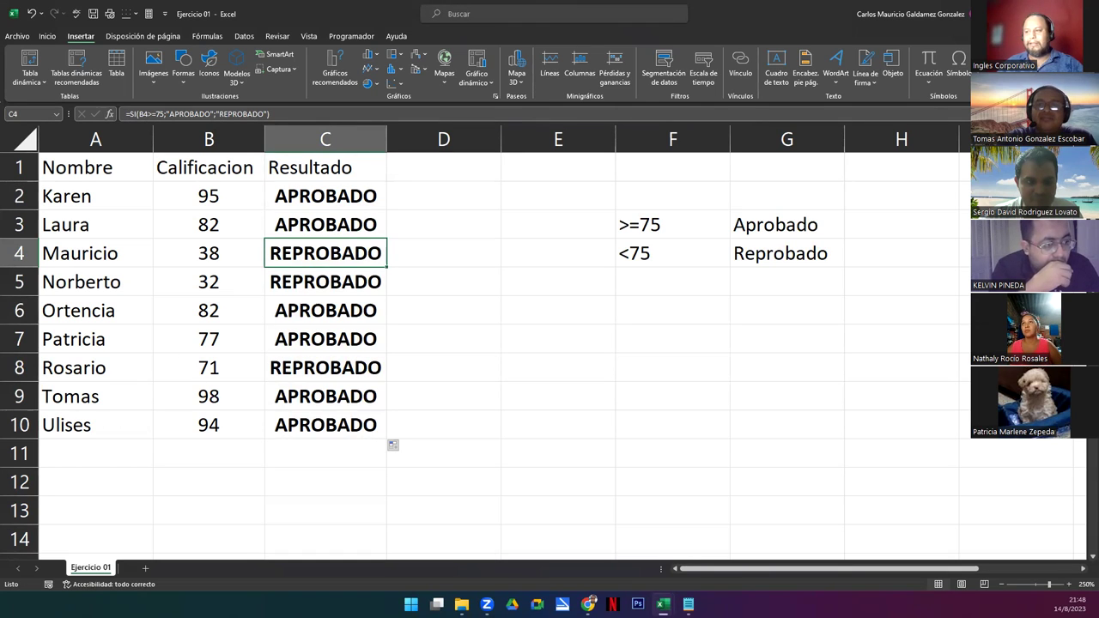
Review the whole SI formula in C2 against the screenshot of the faulty formula, leaving the cell unchanged.
left_click(342, 194)
double_click(342, 194)
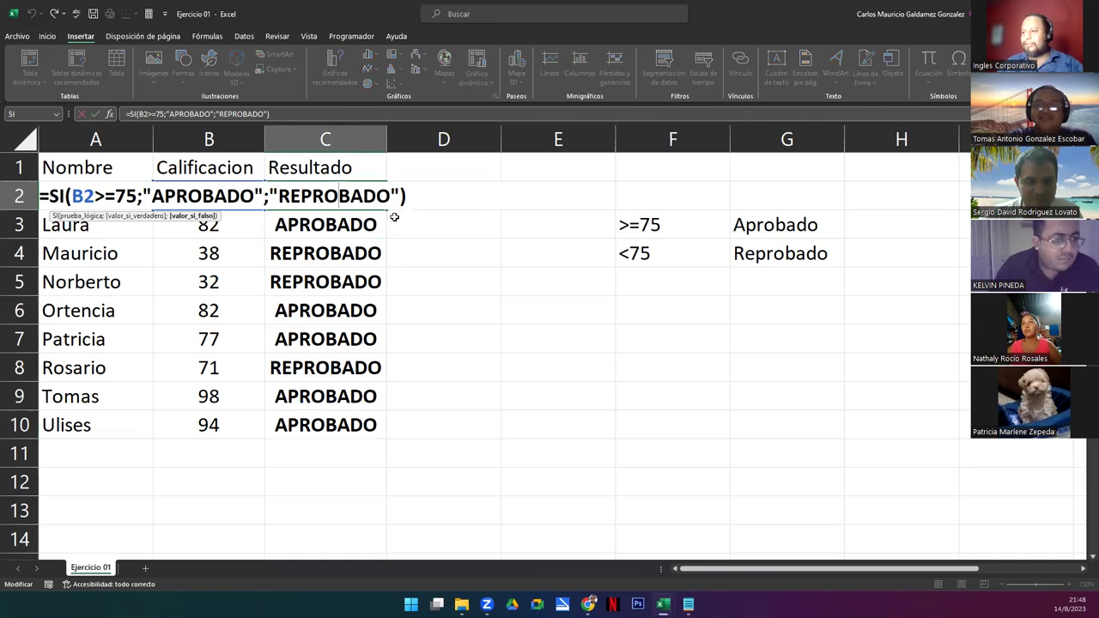
left_click_drag(40, 196, 416, 242)
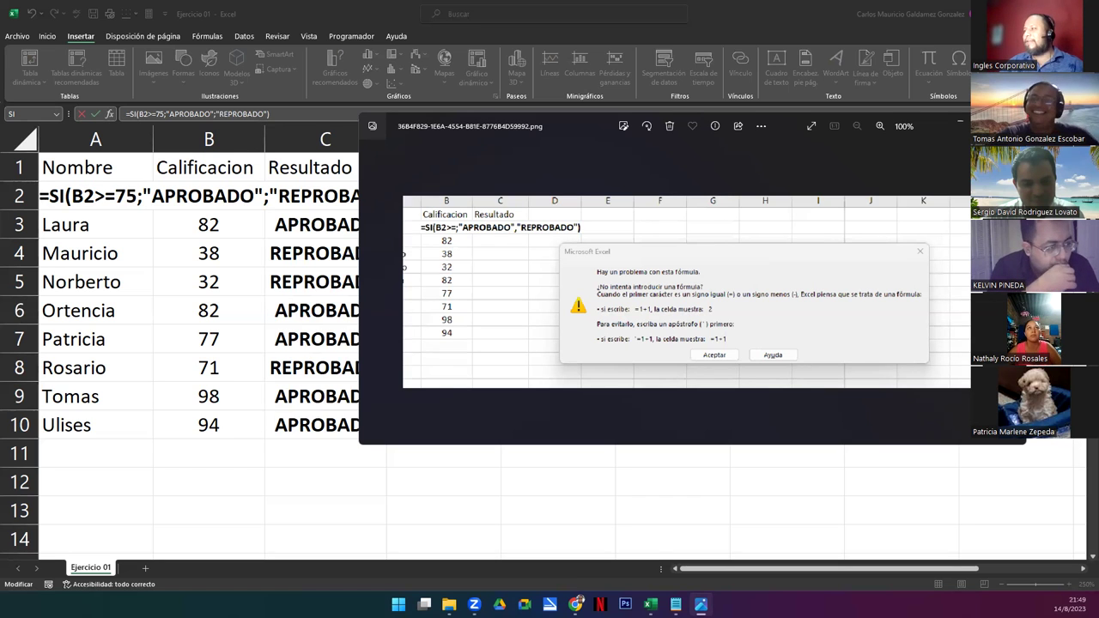
key("alt+F4")
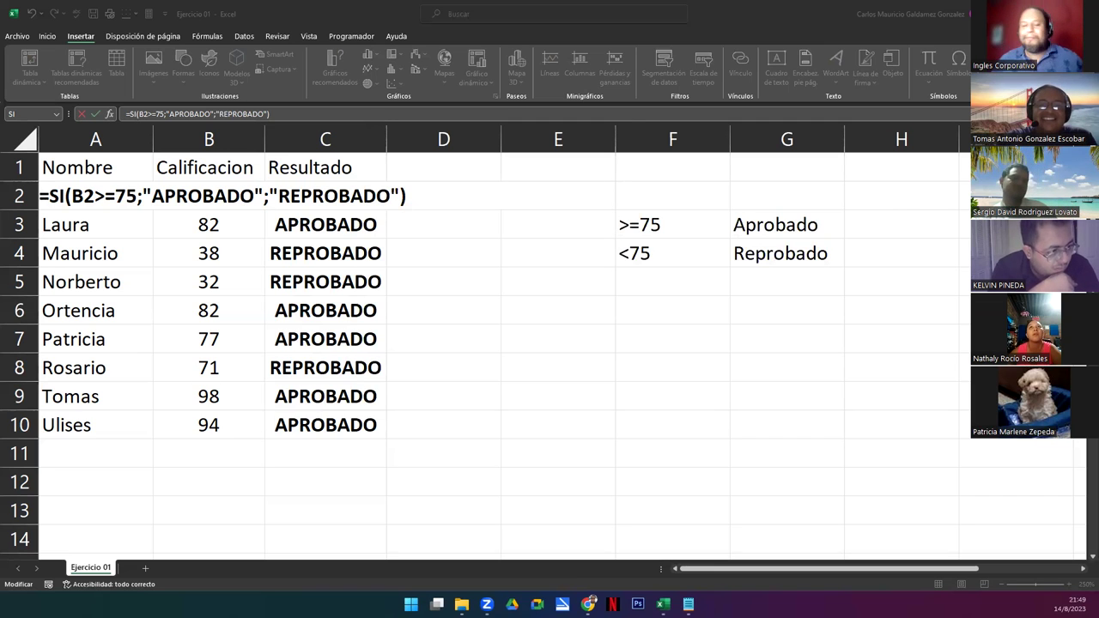
left_click(327, 340)
left_click(327, 339)
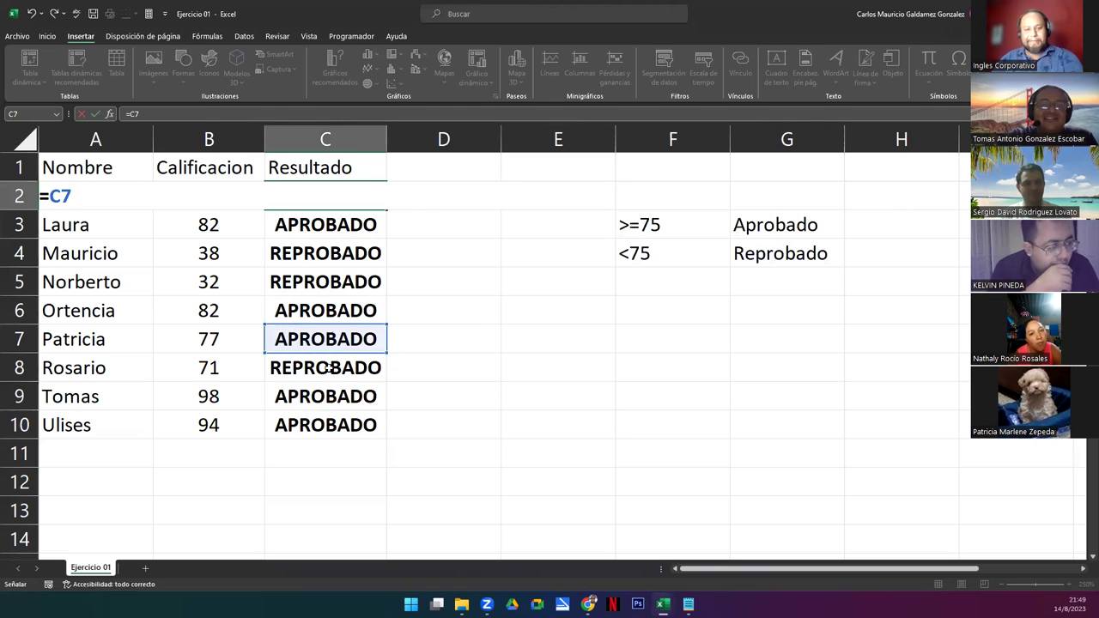
key("Escape")
Examine the payroll table's columns from Sueldo Base to Sueldo Total, including the Sueldo Total formula in L17.
scroll(327, 368, "down", 5)
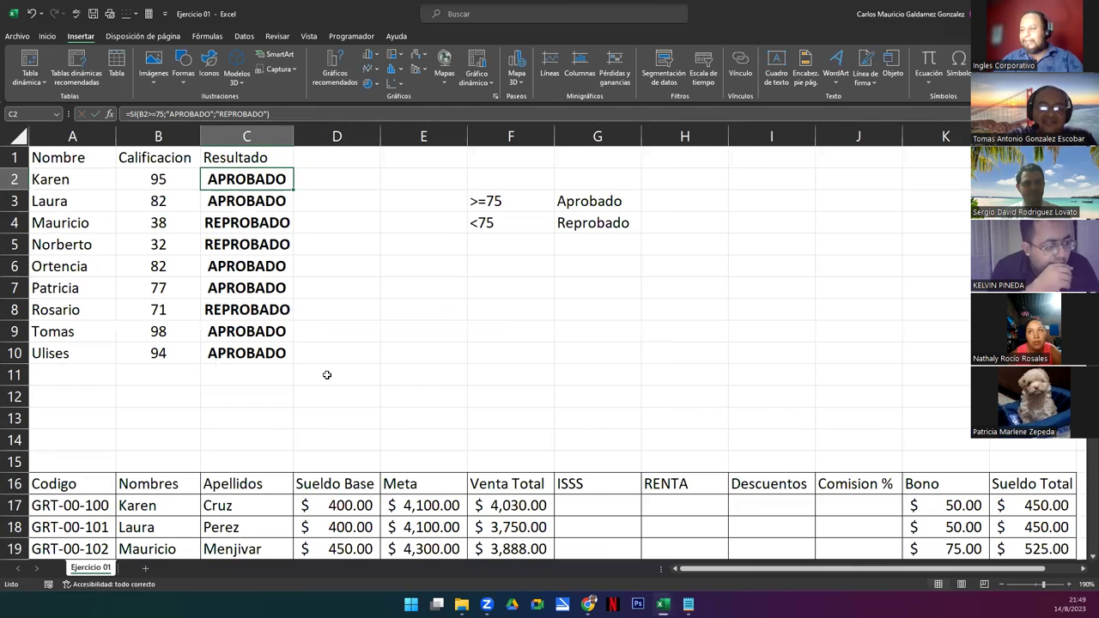
scroll(325, 376, "down", 5)
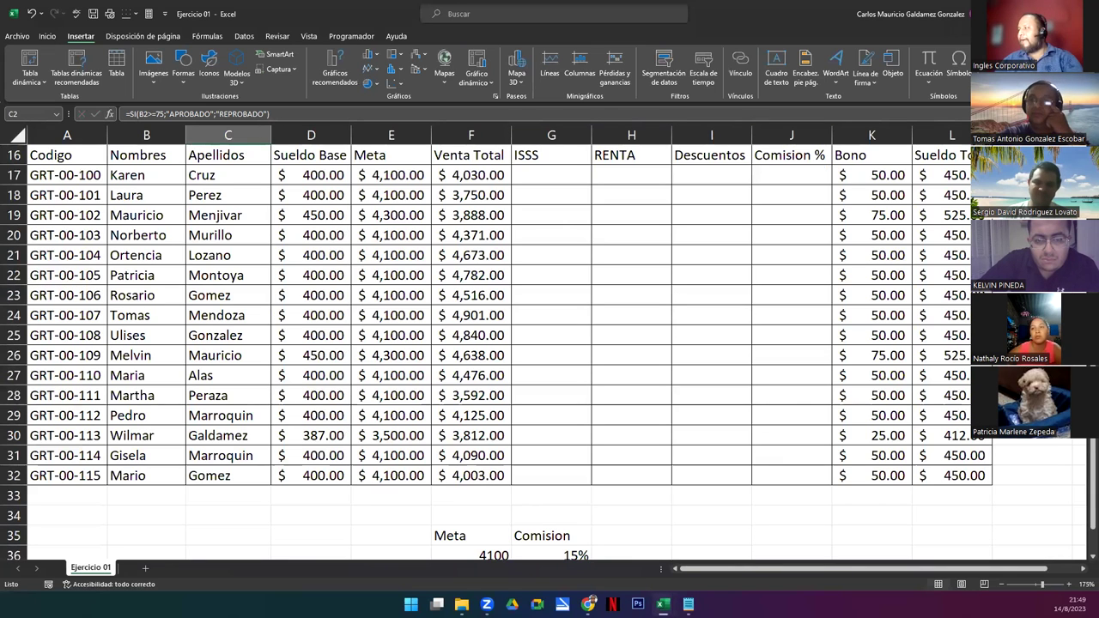
scroll(797, 245, "up", 1)
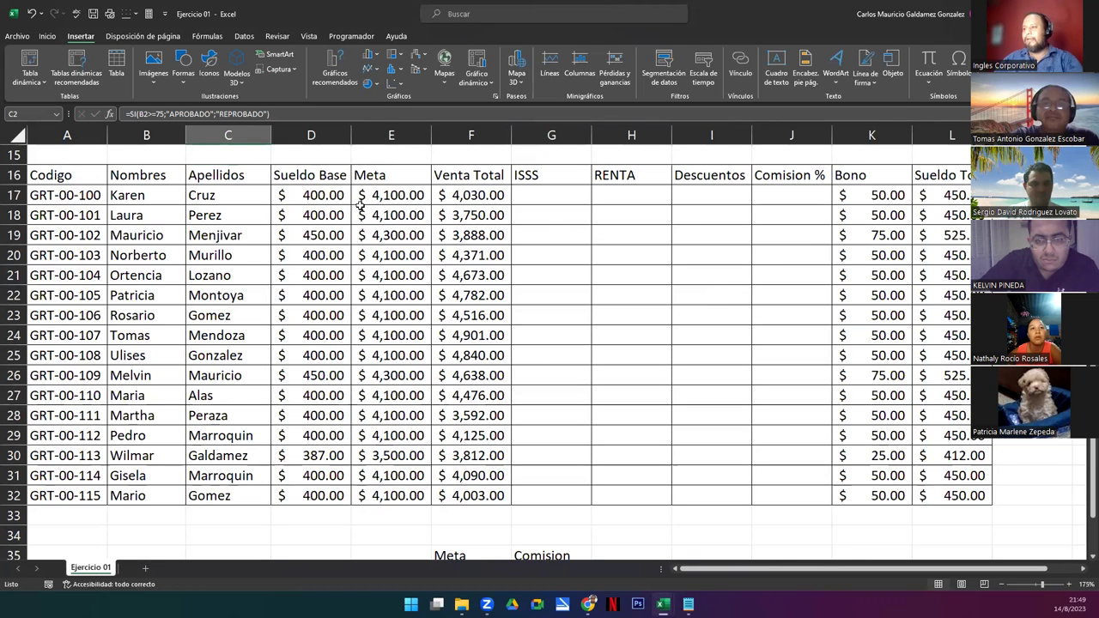
left_click_drag(309, 197, 328, 490)
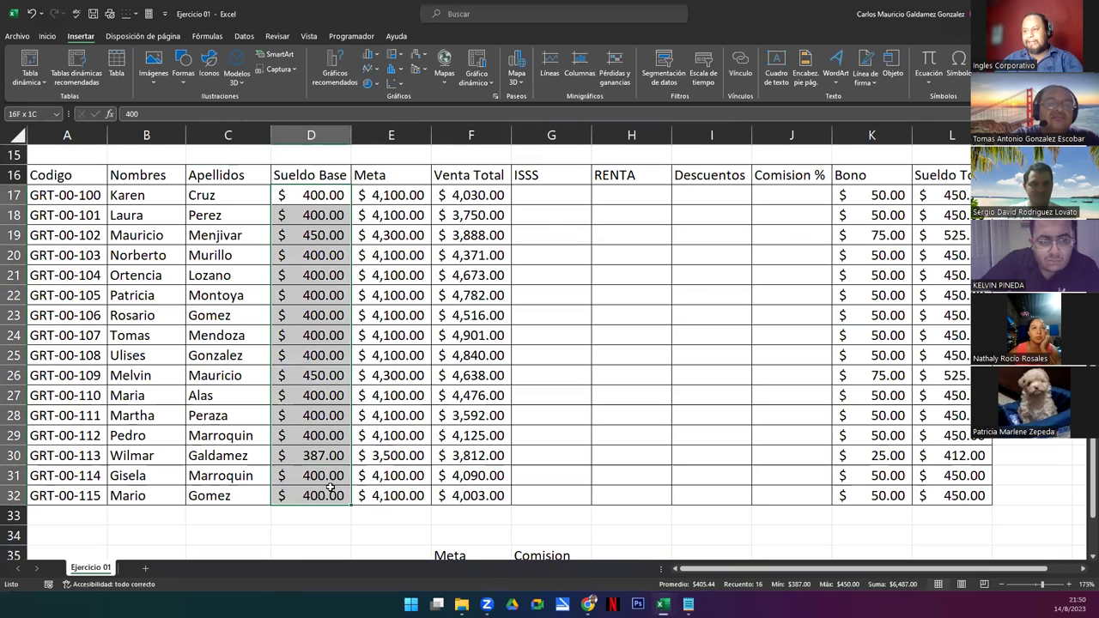
left_click(394, 196)
left_click_drag(391, 318, 395, 492)
left_click_drag(487, 196, 456, 490)
left_click_drag(545, 196, 554, 496)
left_click_drag(628, 196, 637, 496)
left_click_drag(711, 195, 716, 500)
left_click_drag(800, 196, 803, 467)
left_click_drag(872, 195, 872, 496)
left_click_drag(945, 198, 946, 484)
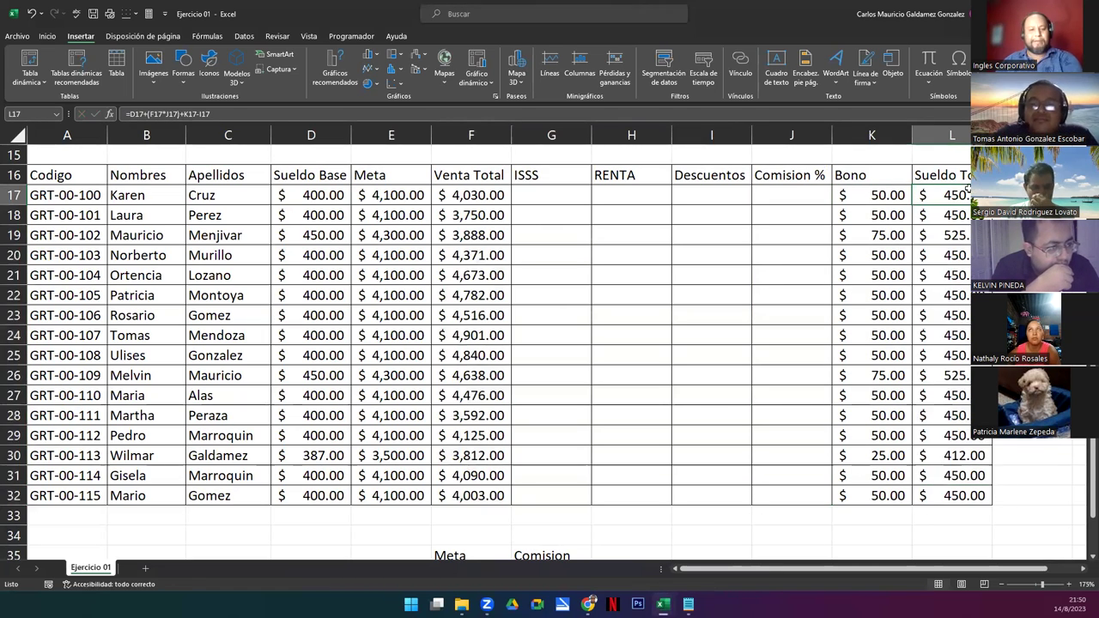
double_click(967, 188)
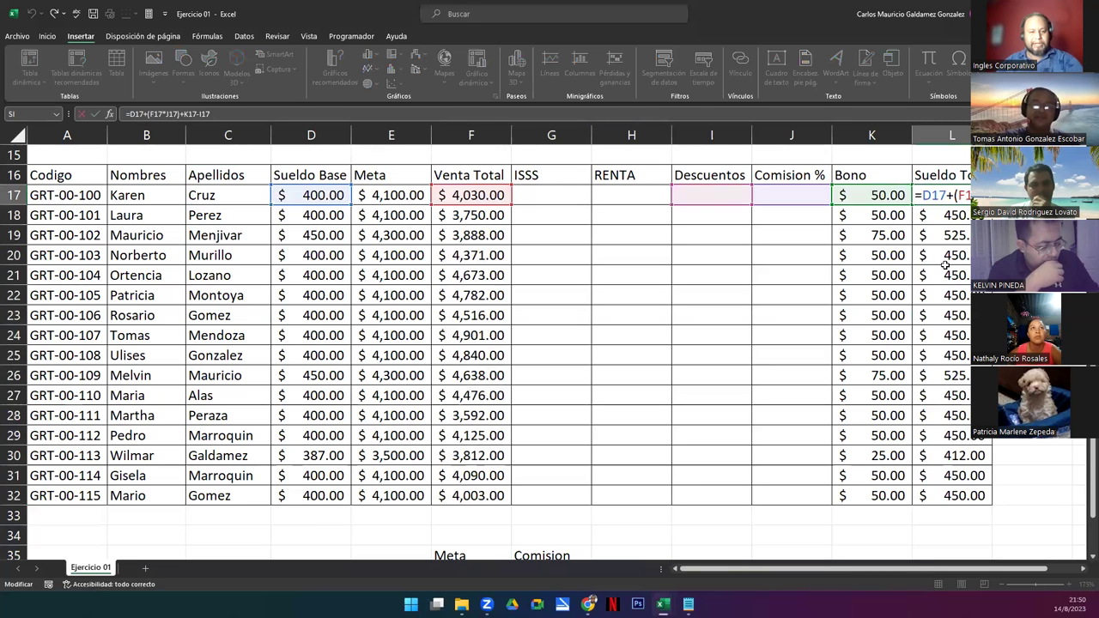
key("Escape")
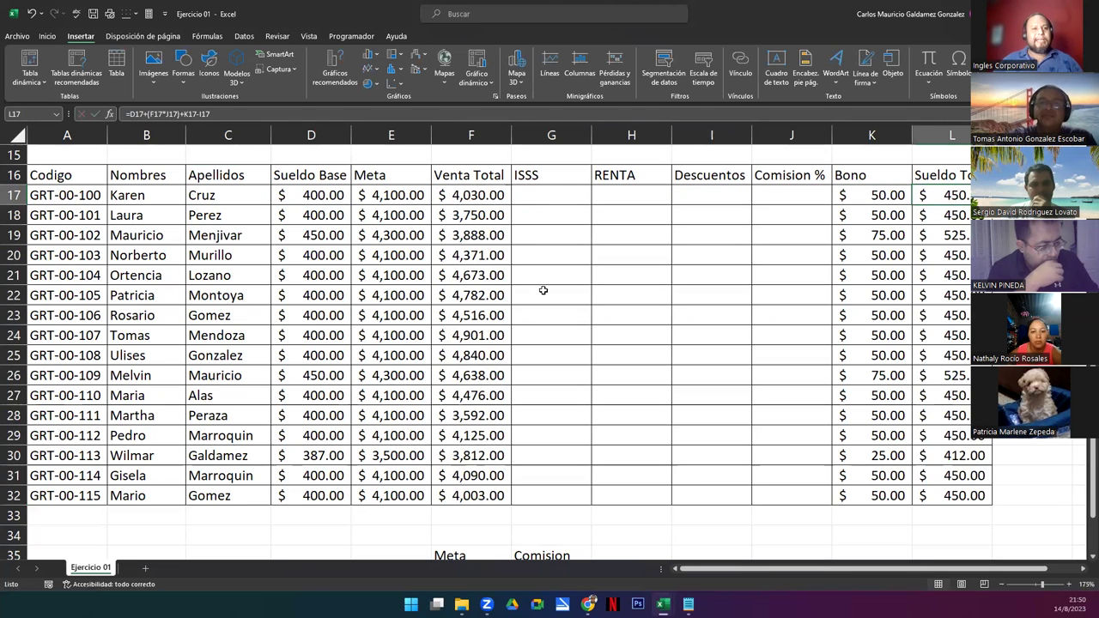
Examine the Meta and Comision reference values in F35:G37 and select the first Comision % cell, J17.
scroll(442, 447, "down", 5)
scroll(441, 447, "up", 5)
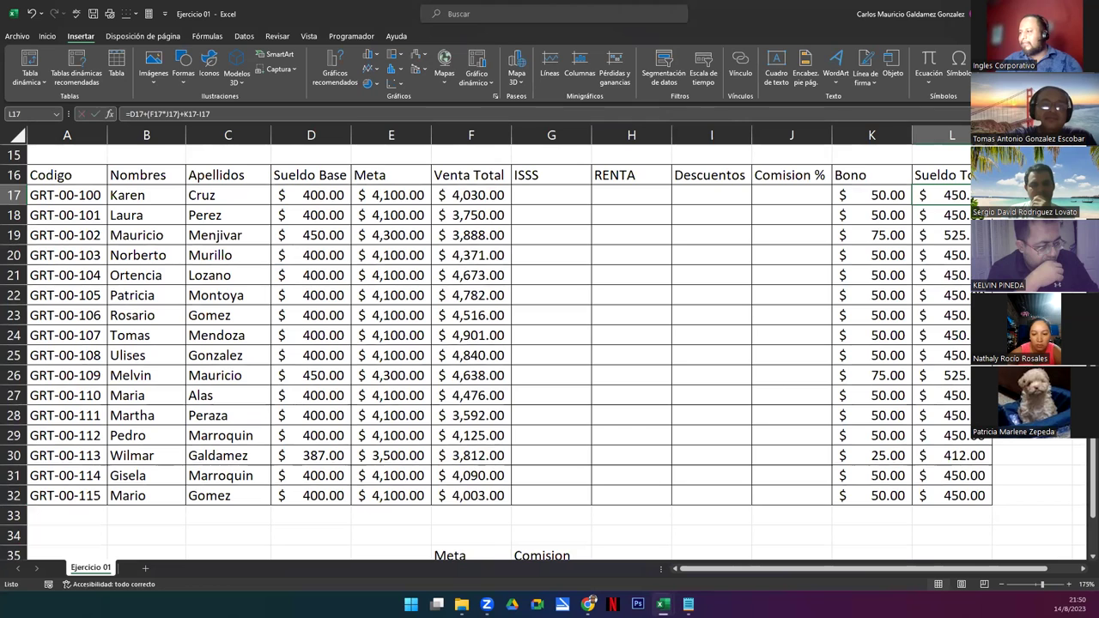
scroll(559, 380, "down", 2)
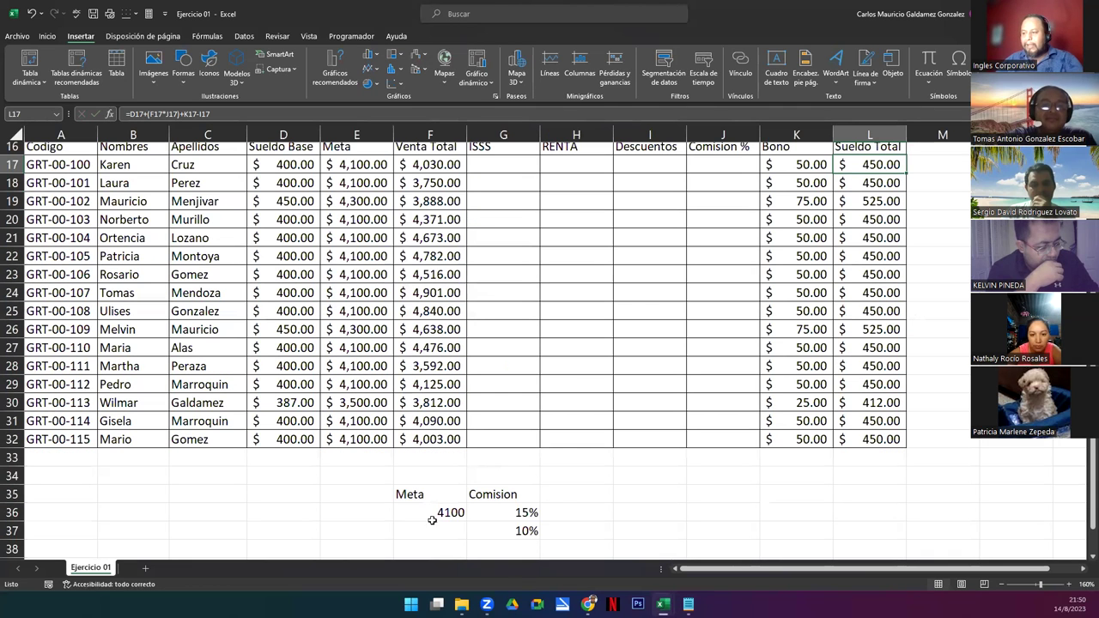
left_click(429, 458)
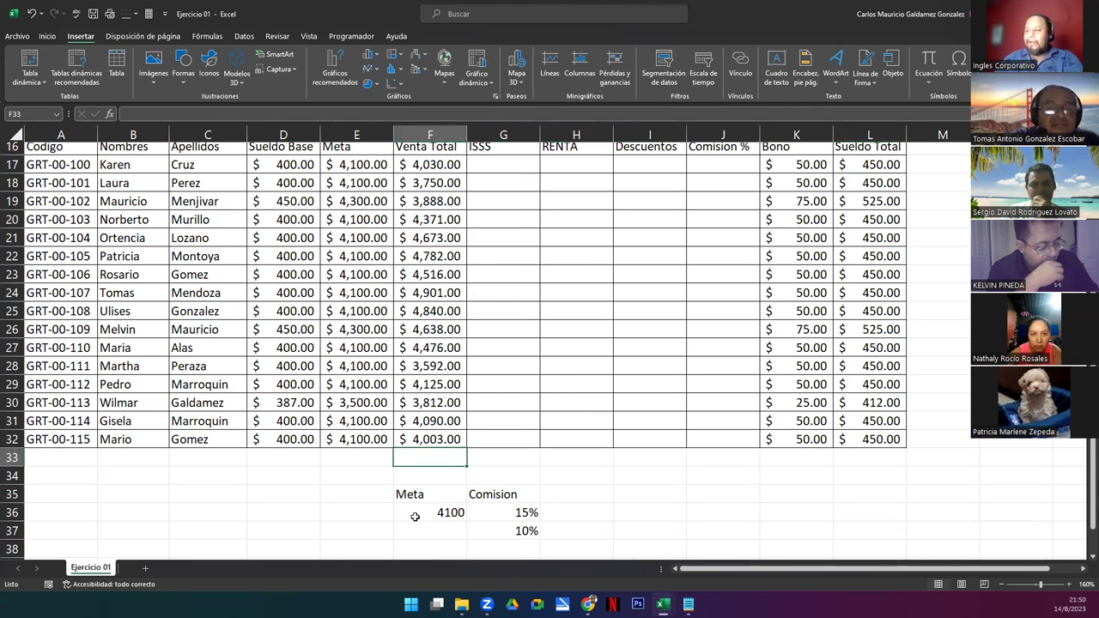
key("Down")
key("ctrl+z")
key("ctrl+y")
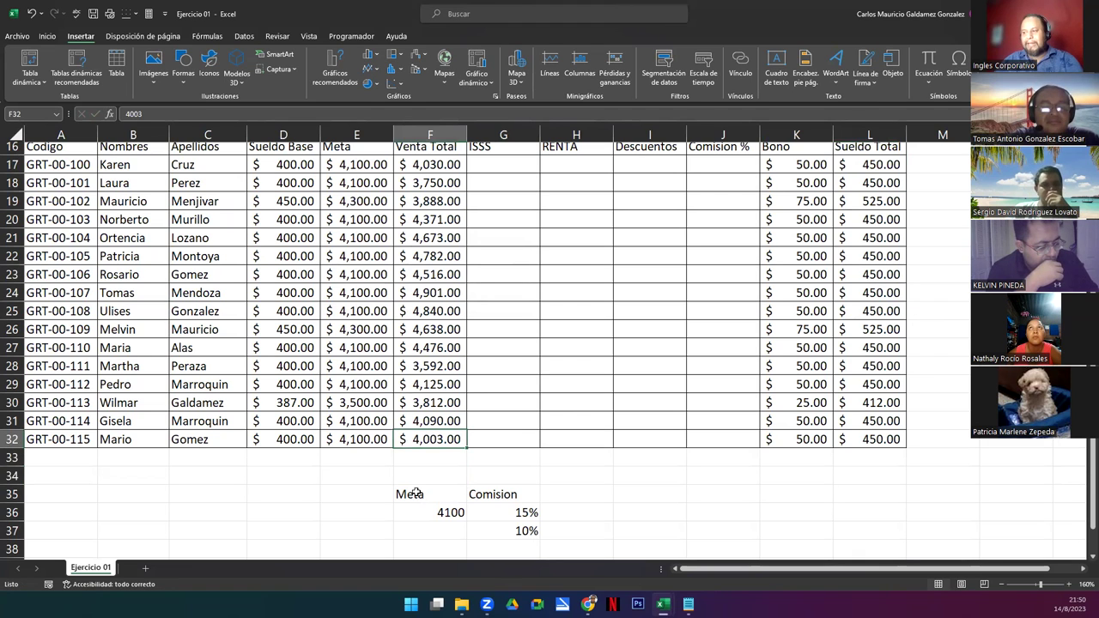
key("Down")
key("Down")
key("Down")
key("Down")
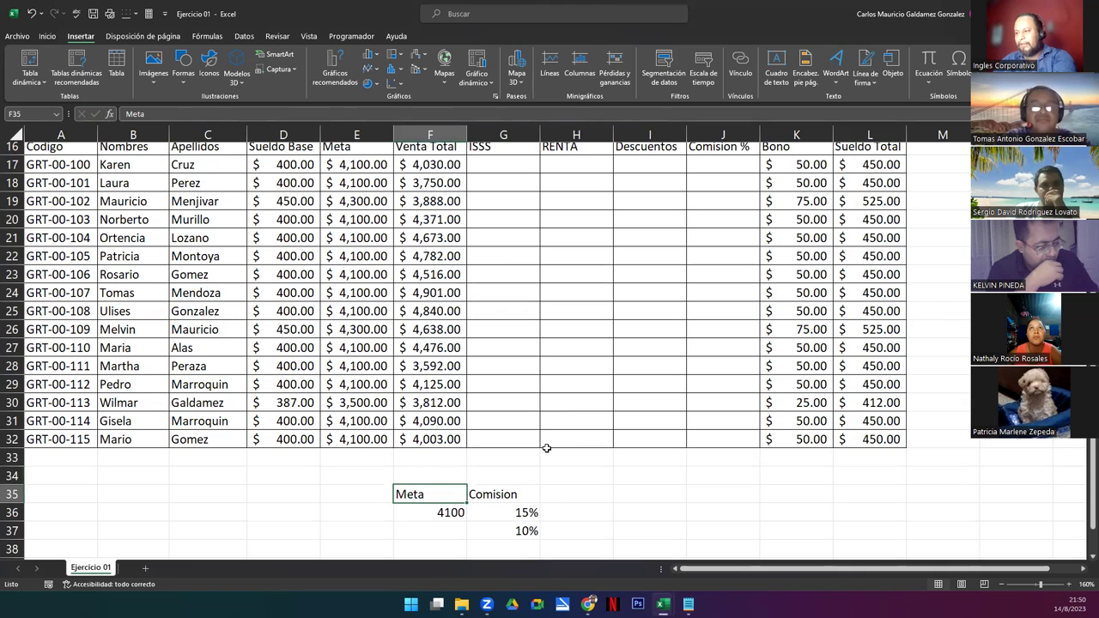
scroll(546, 448, "up", 1)
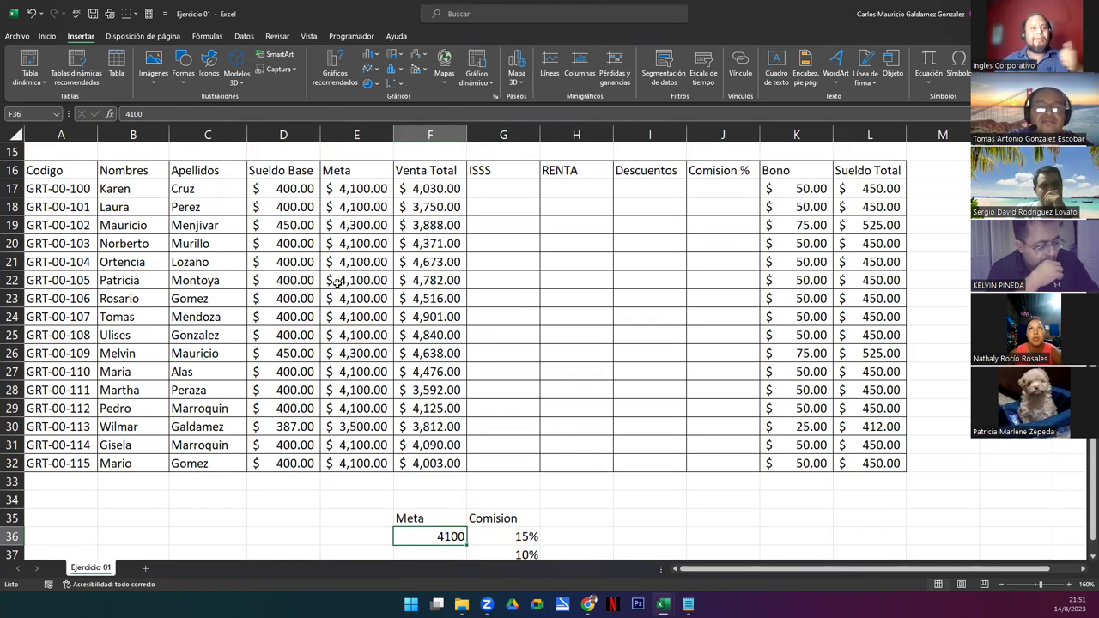
left_click(511, 538)
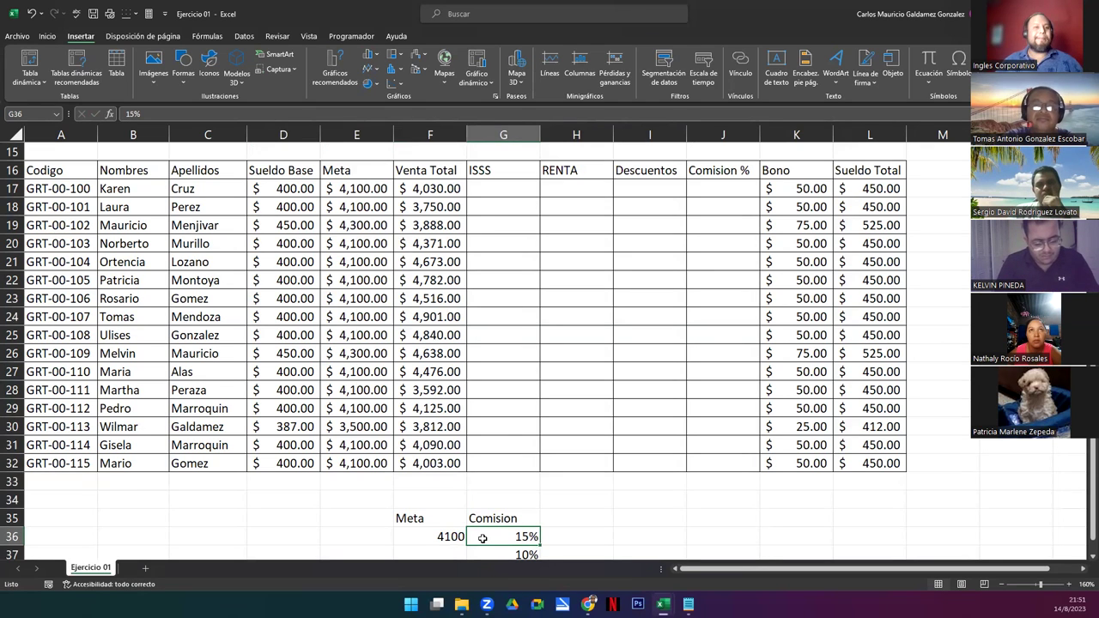
left_click(493, 555)
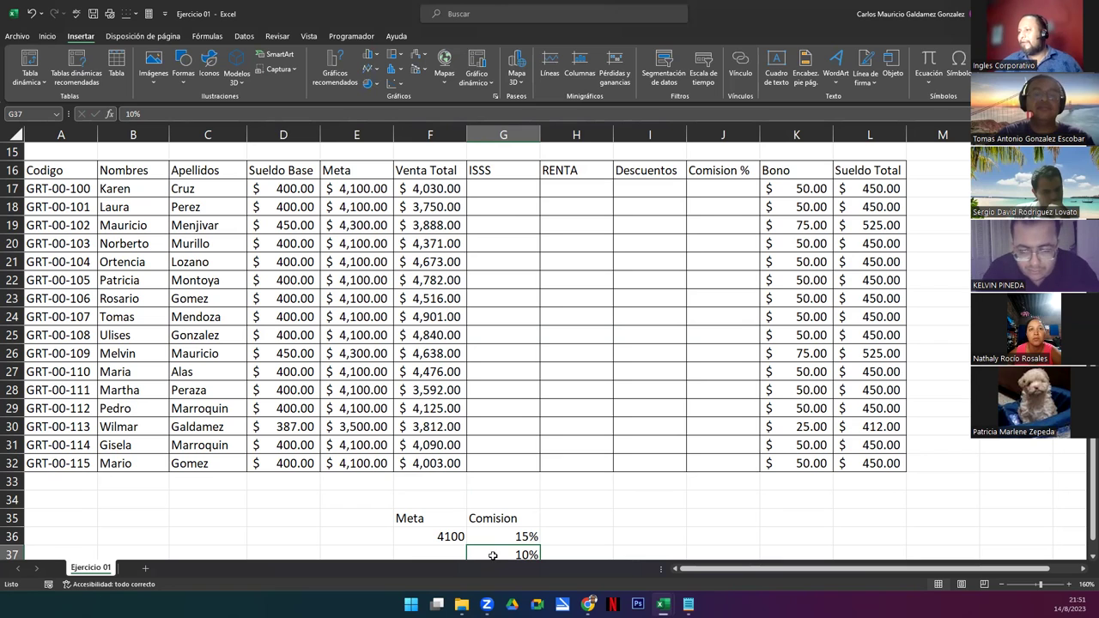
left_click(702, 190)
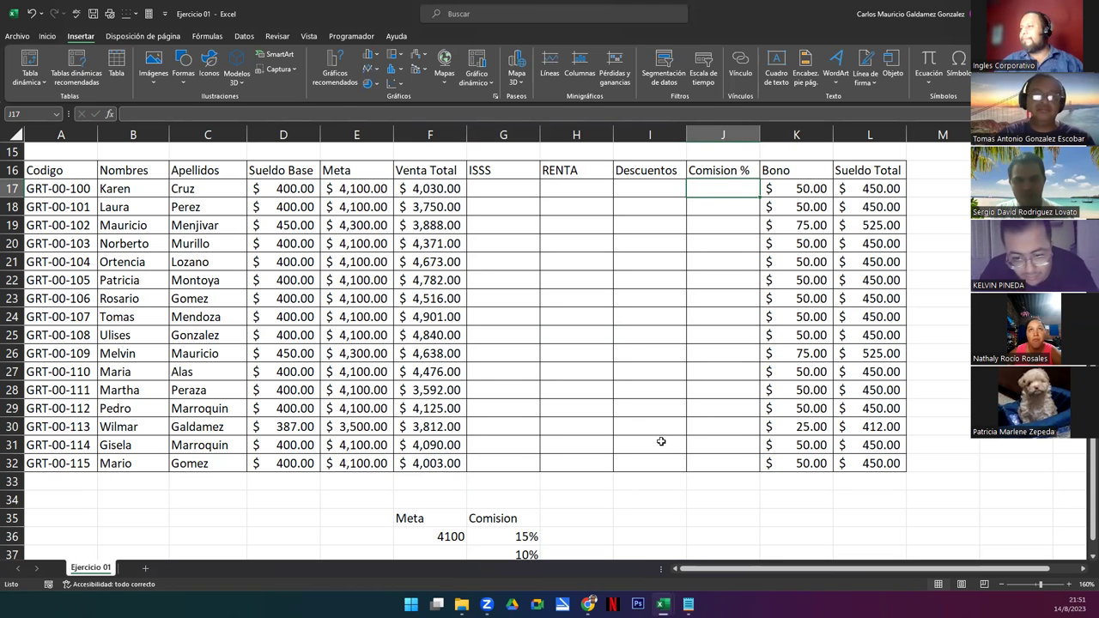
type("=")
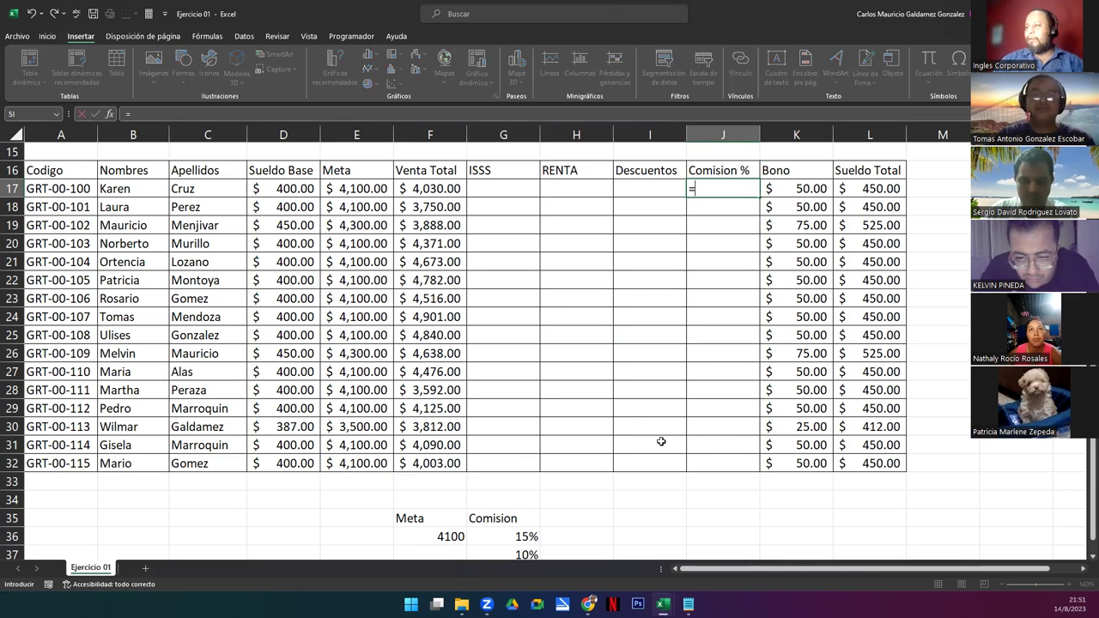
type("SI(")
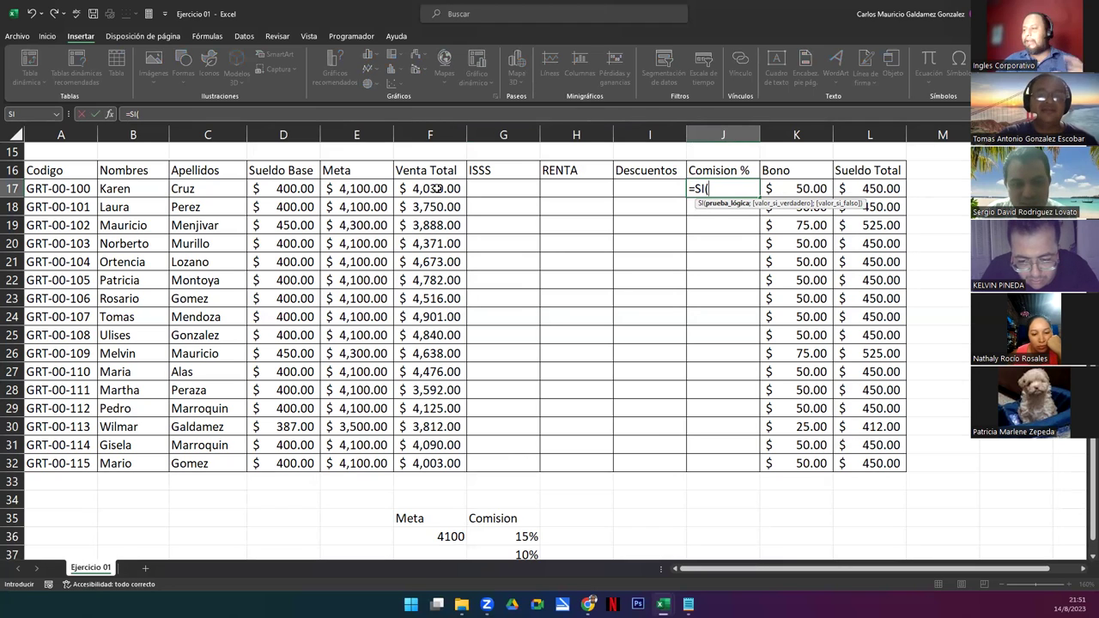
left_click(420, 538)
key("F4")
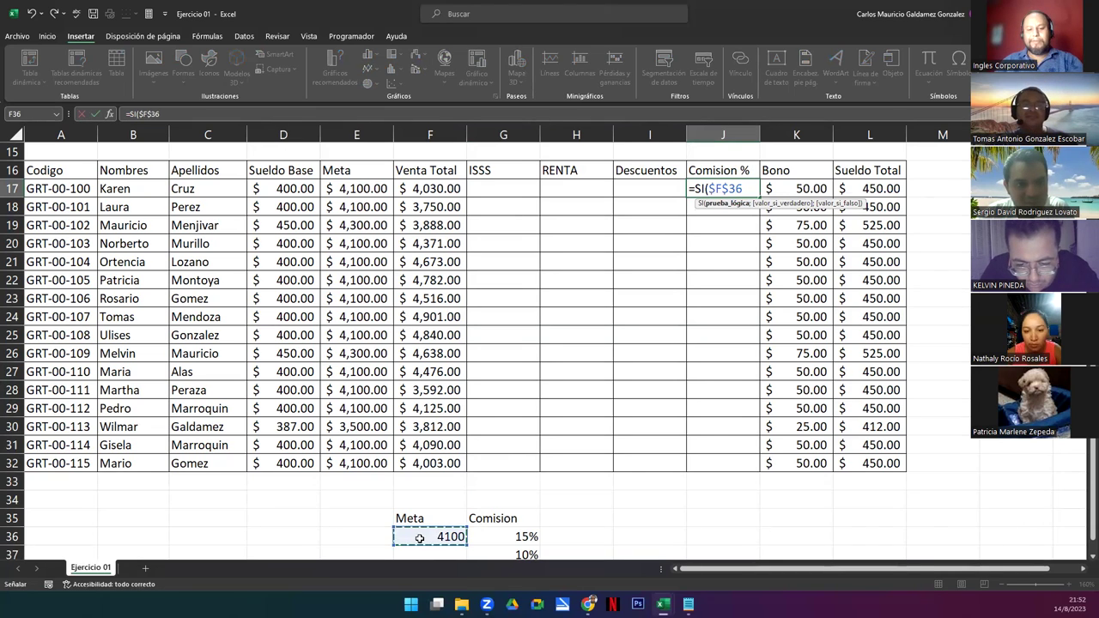
key("F2")
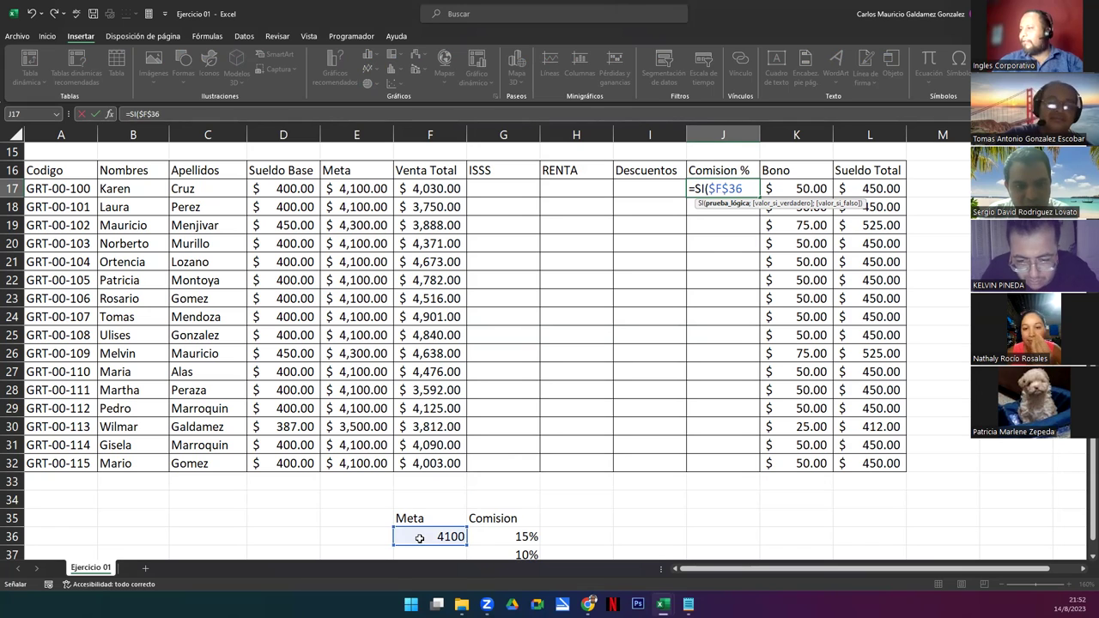
key("Escape")
Start an SI formula in J17 with the logical test $F$36>=F17, using the >= operator from the passing criterion in F3.
scroll(370, 223, "up", 5)
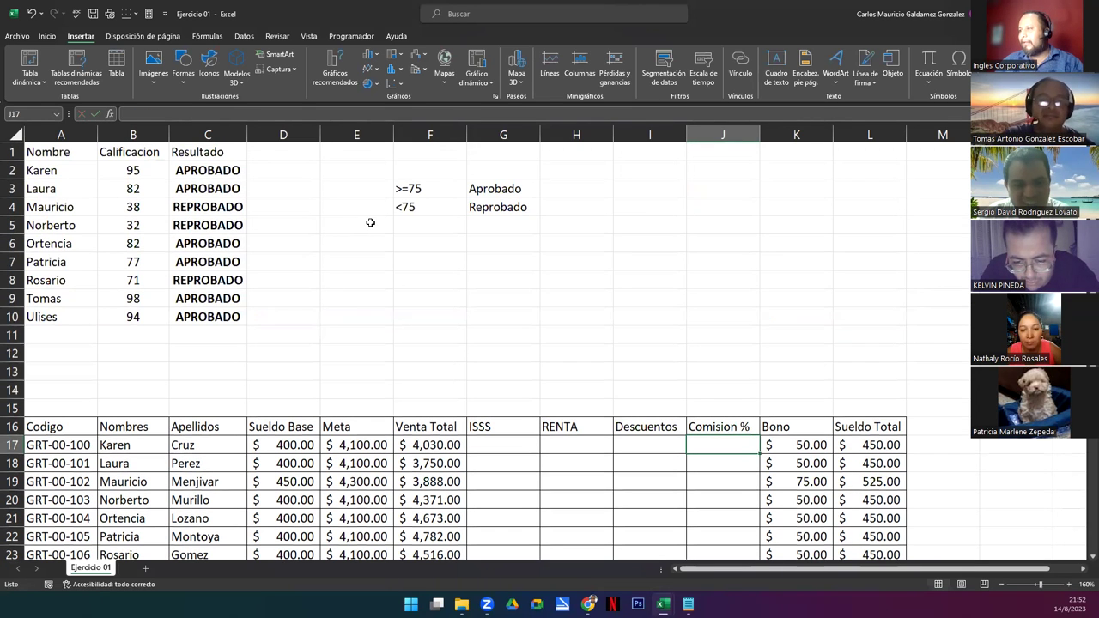
double_click(407, 188)
left_click_drag(407, 188, 366, 188)
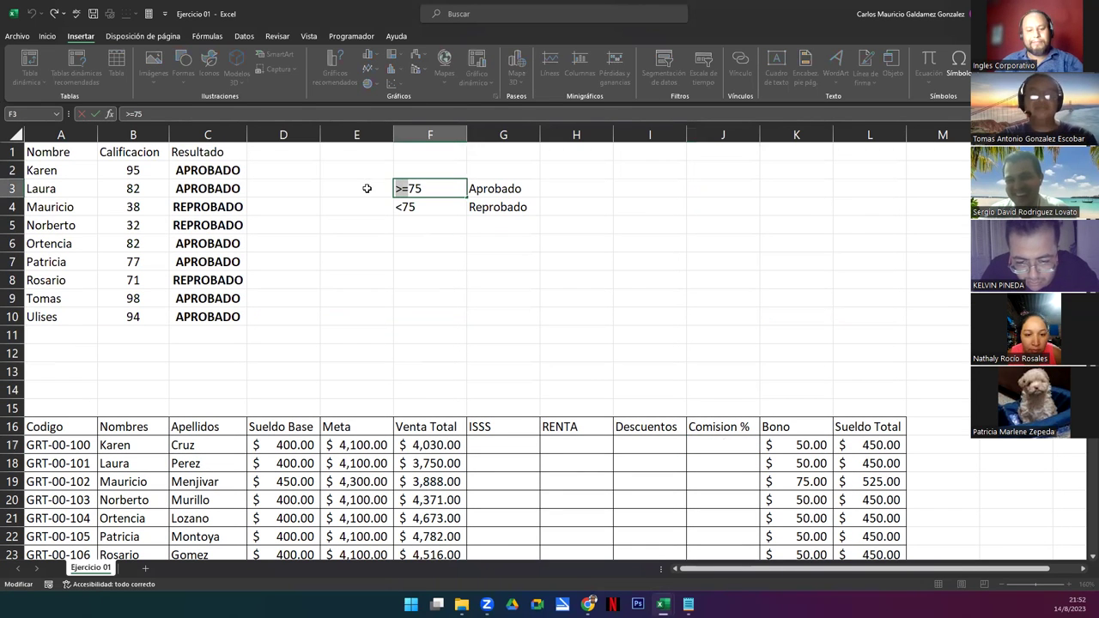
scroll(707, 266, "down", 5)
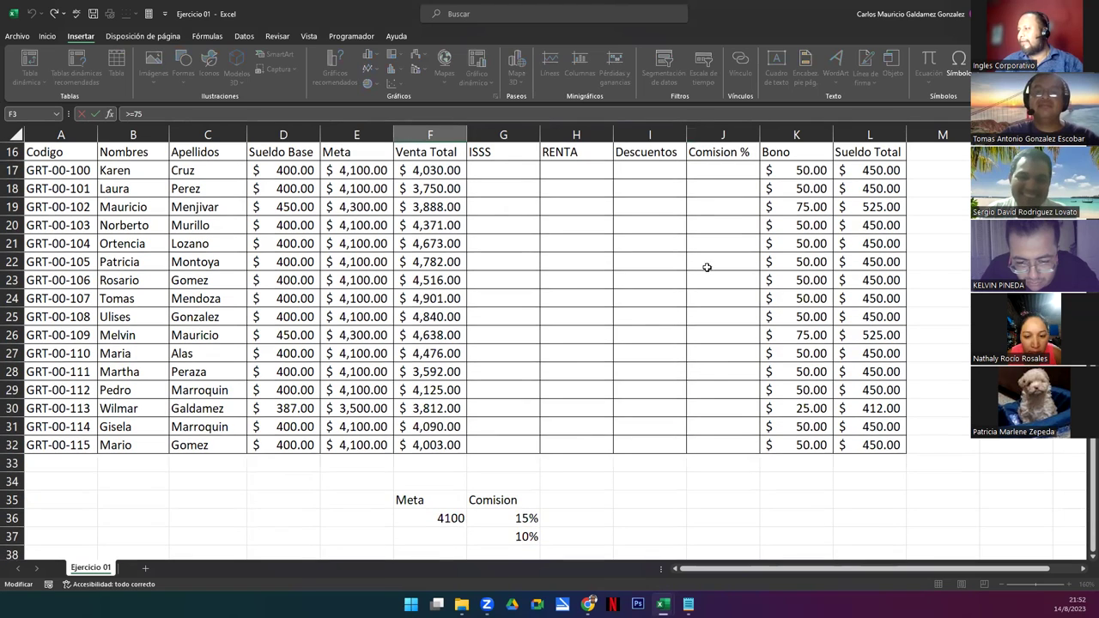
left_click(711, 170)
type("=")
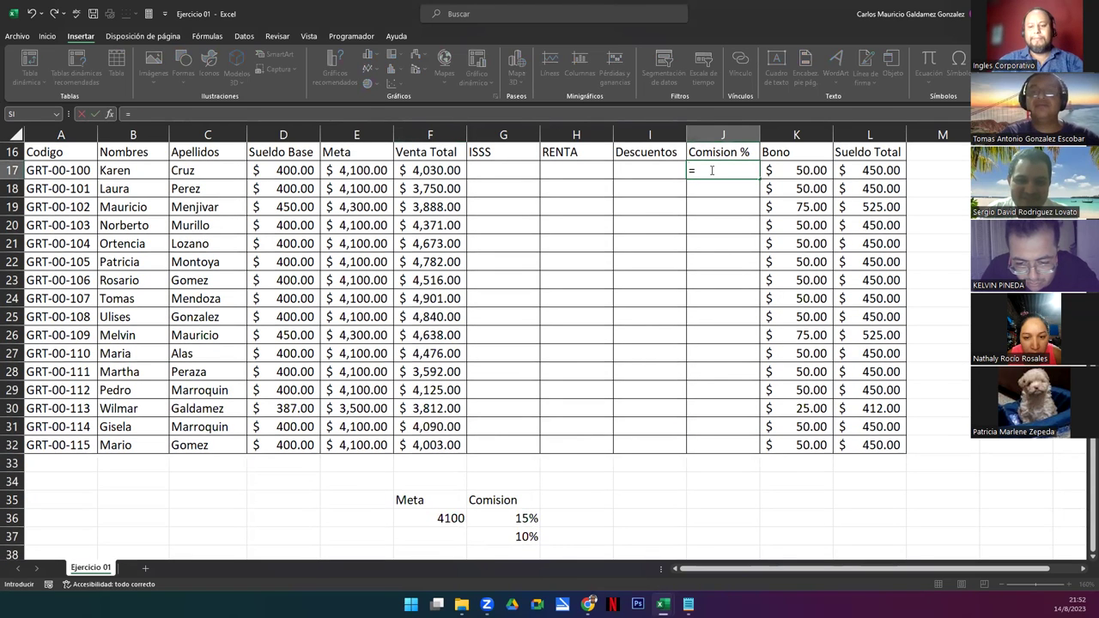
type("SI(")
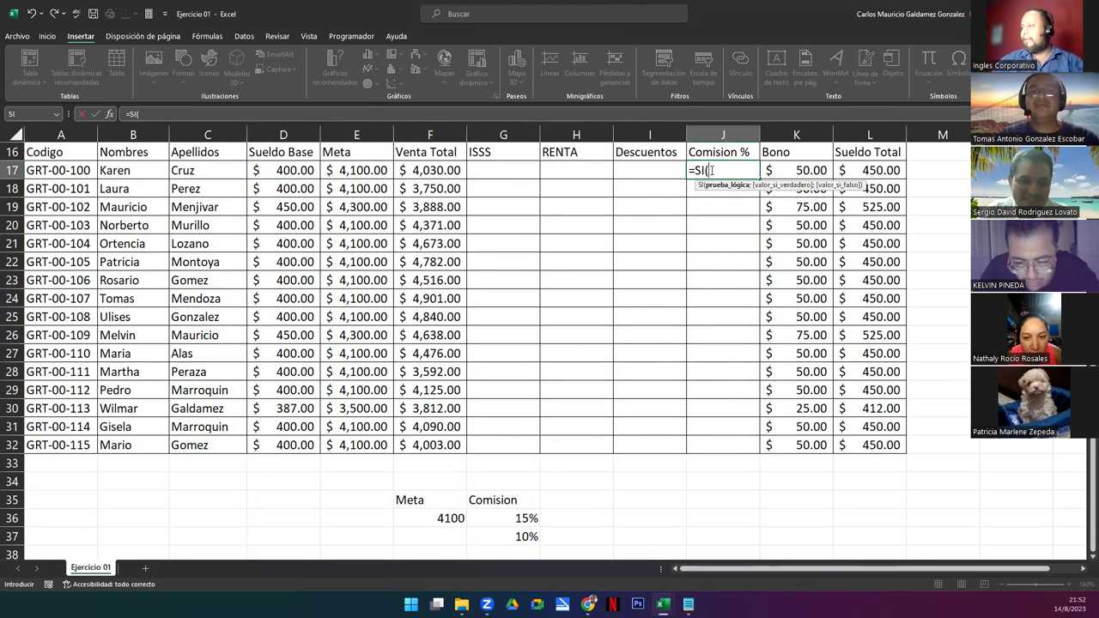
left_click(422, 522)
key("F4")
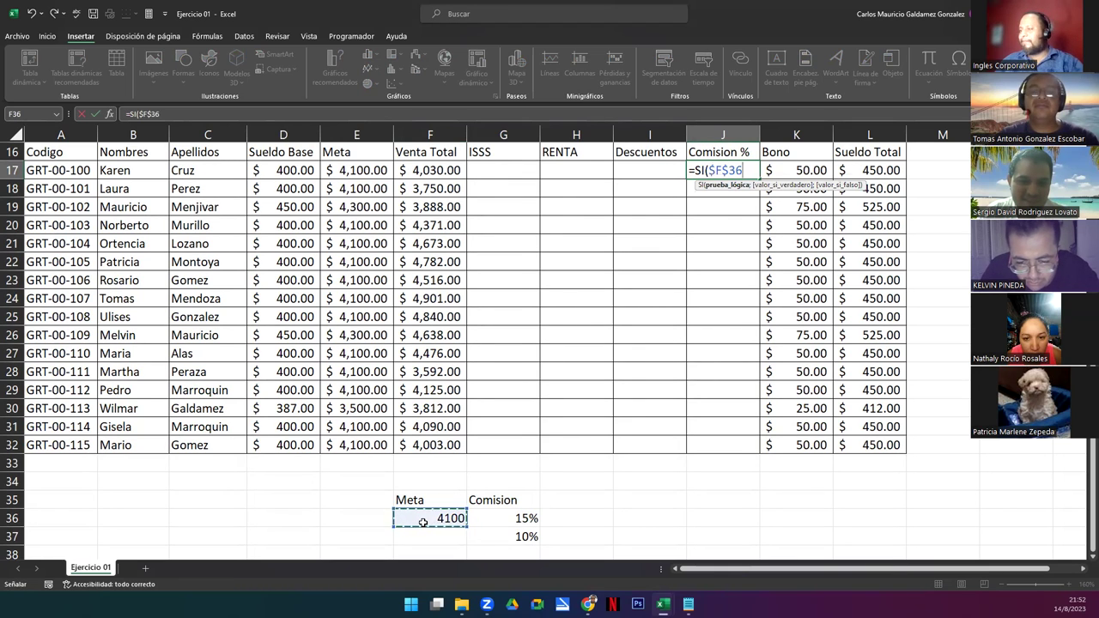
type(">=")
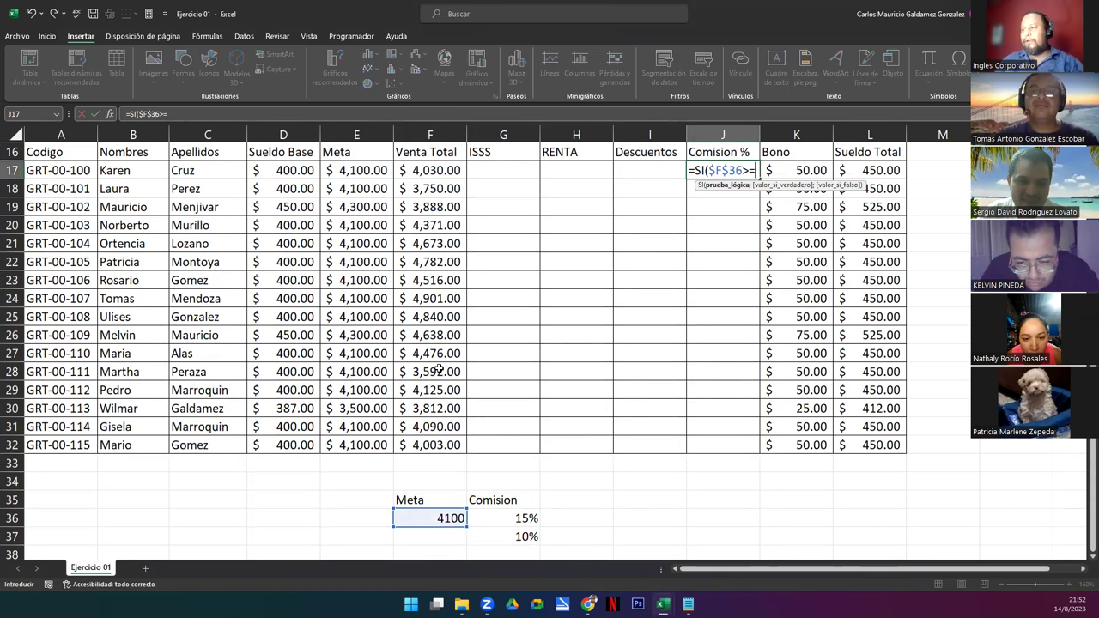
left_click(426, 171)
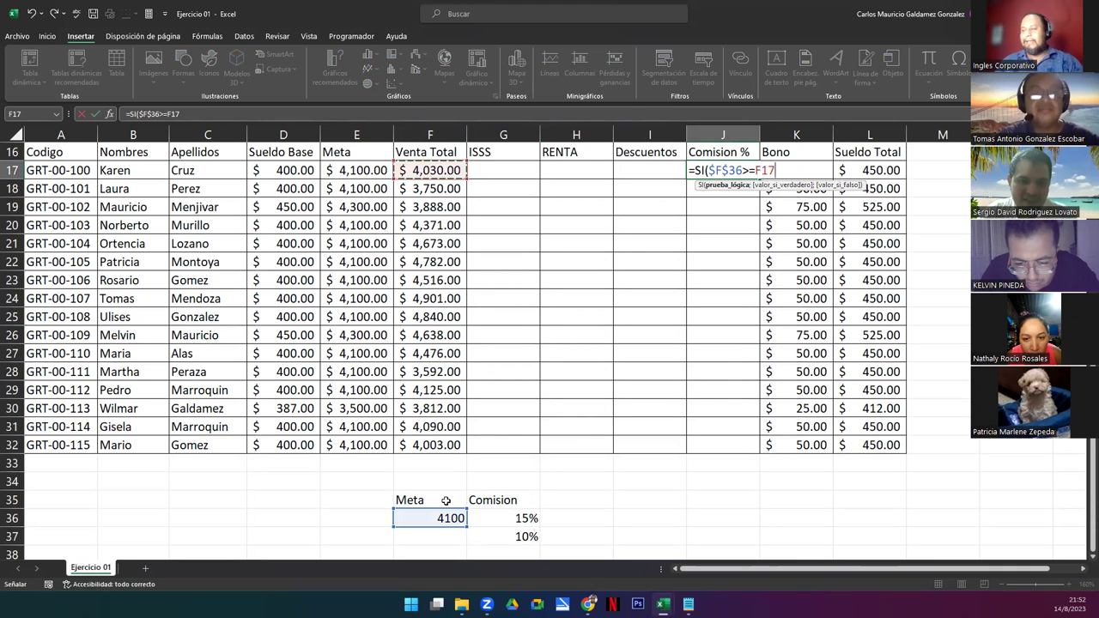
type(";")
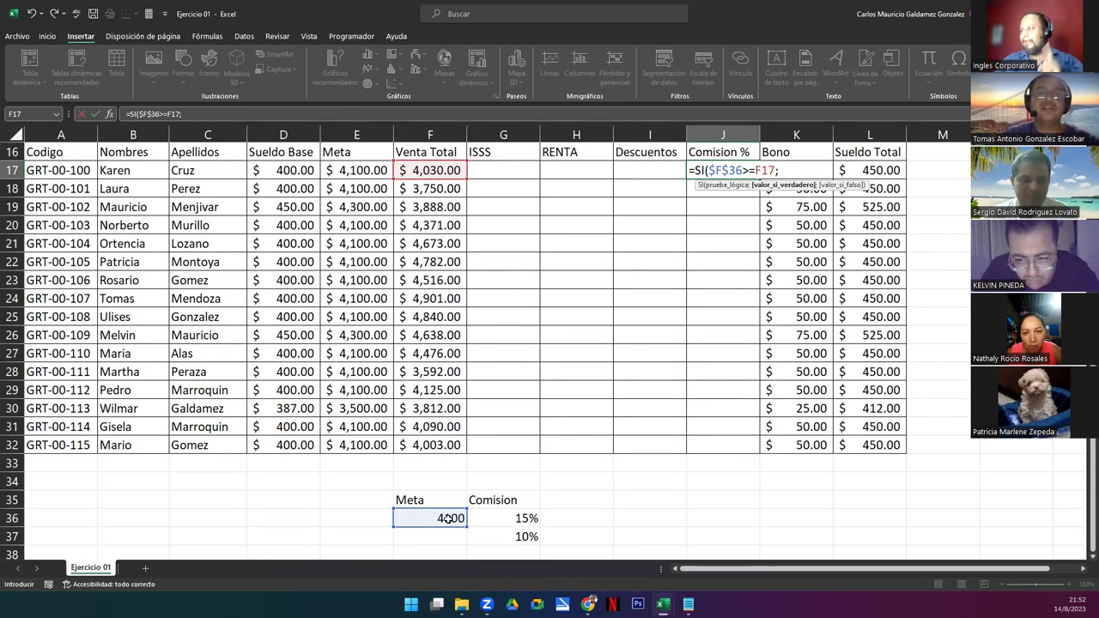
Swap the operands of J17's logical test so it reads F17>=$F$36, keeping the Meta reference absolute.
left_click(713, 170)
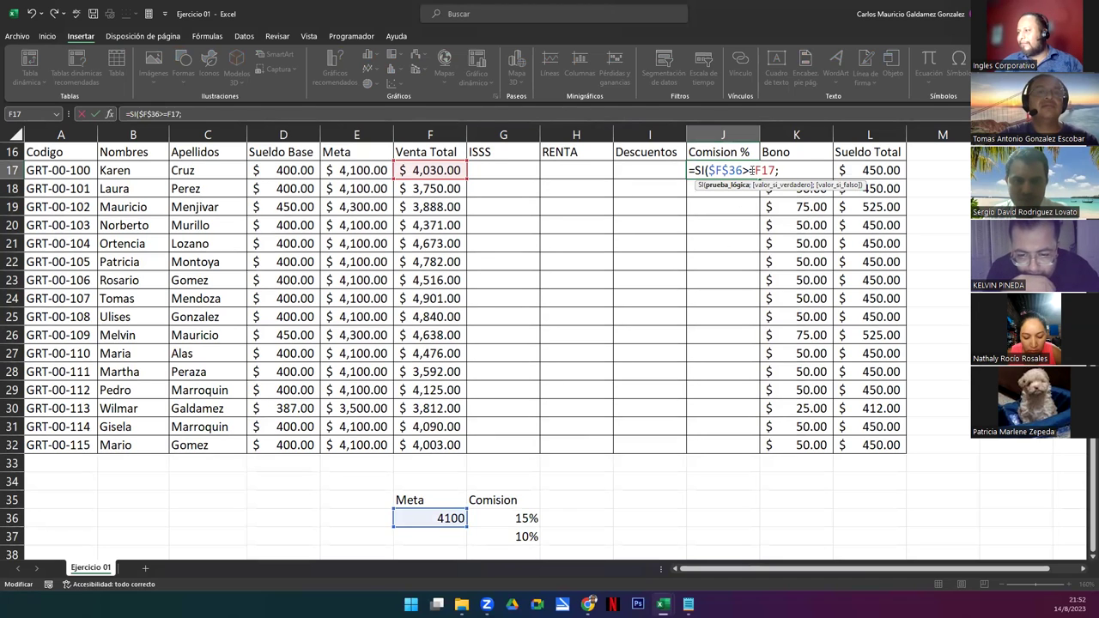
left_click_drag(743, 170, 708, 170)
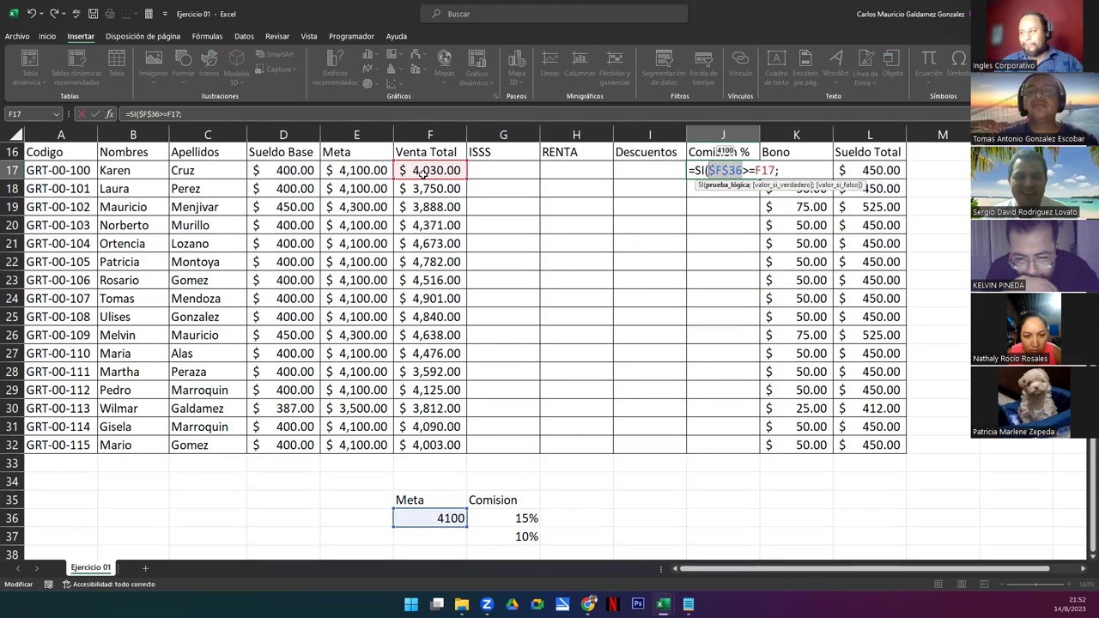
type("F17")
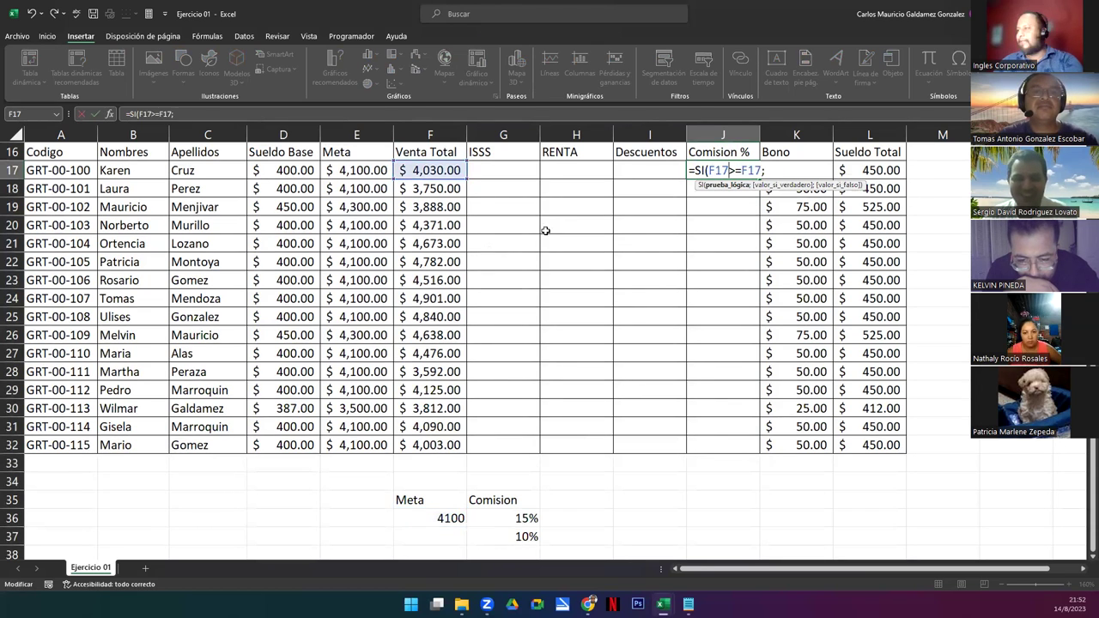
left_click_drag(736, 170, 765, 170)
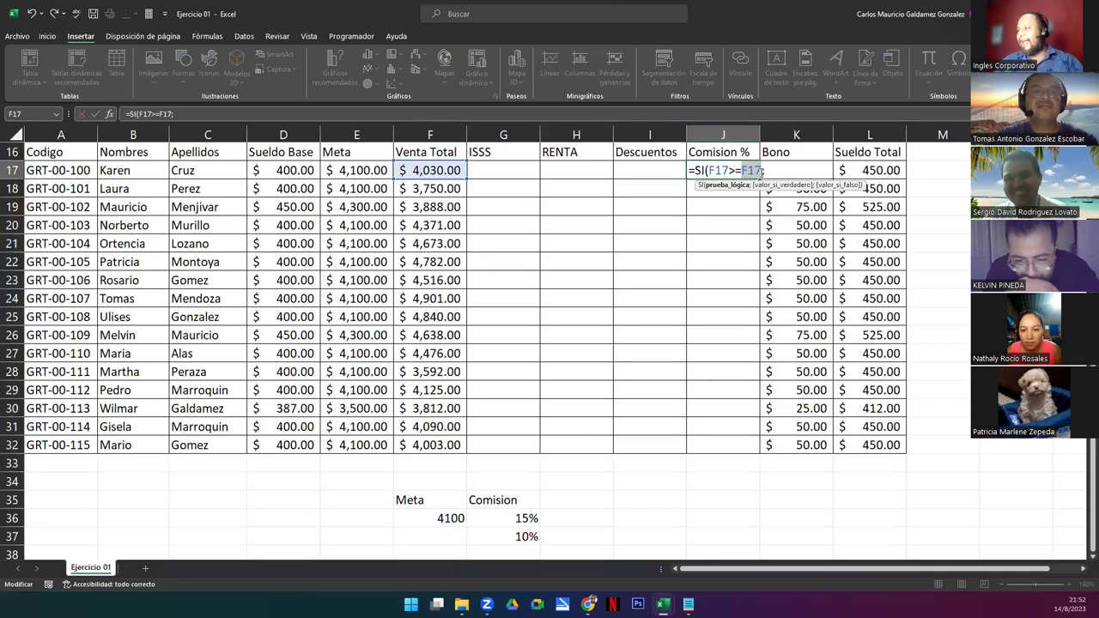
key("BackSpace")
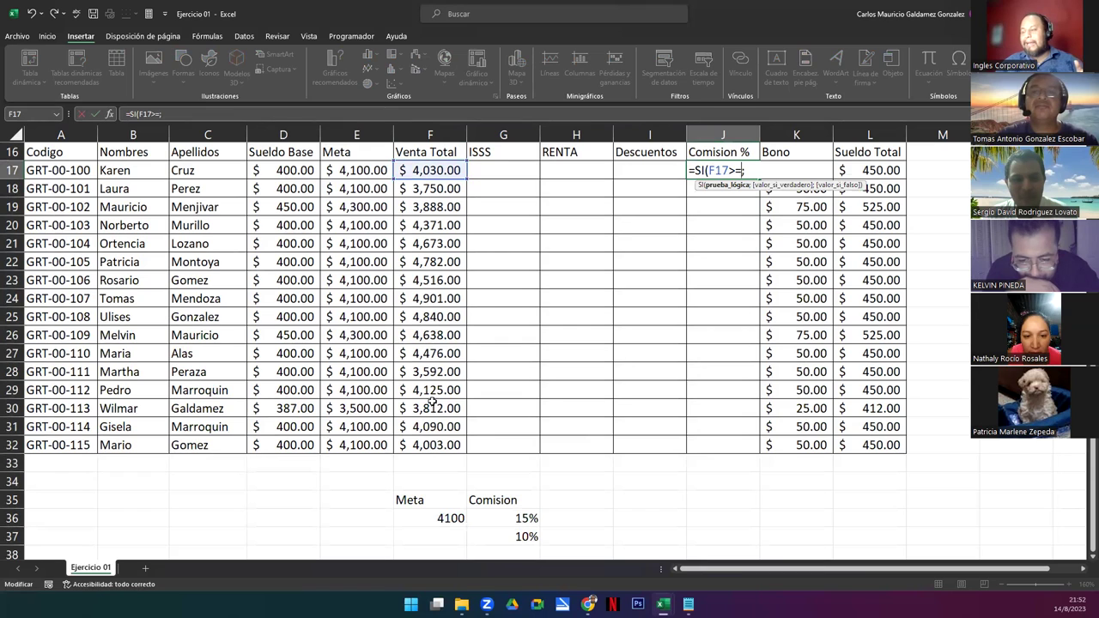
left_click(428, 521)
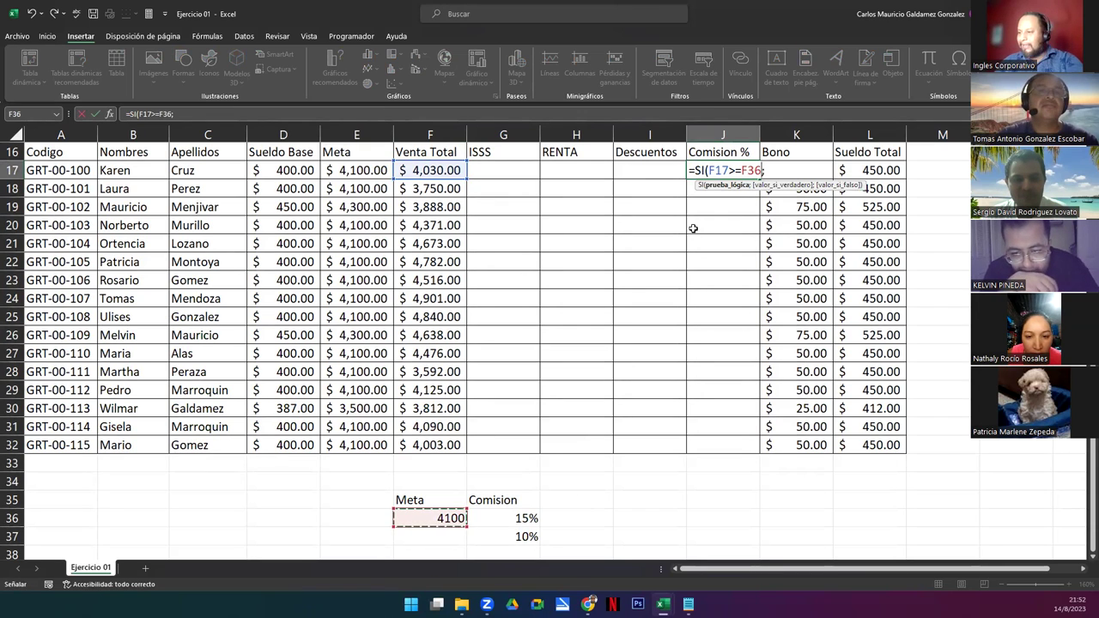
key("F4")
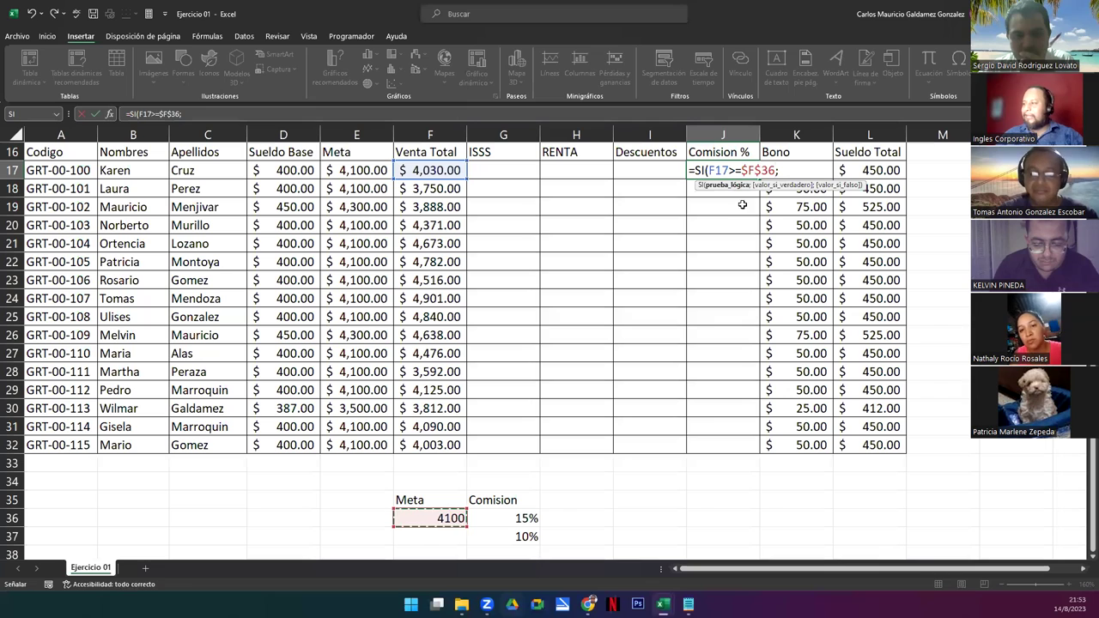
Cycle the Meta reference in J17's formula through its mixed and relative forms and back to the absolute $F$36.
left_click_drag(741, 170, 777, 170)
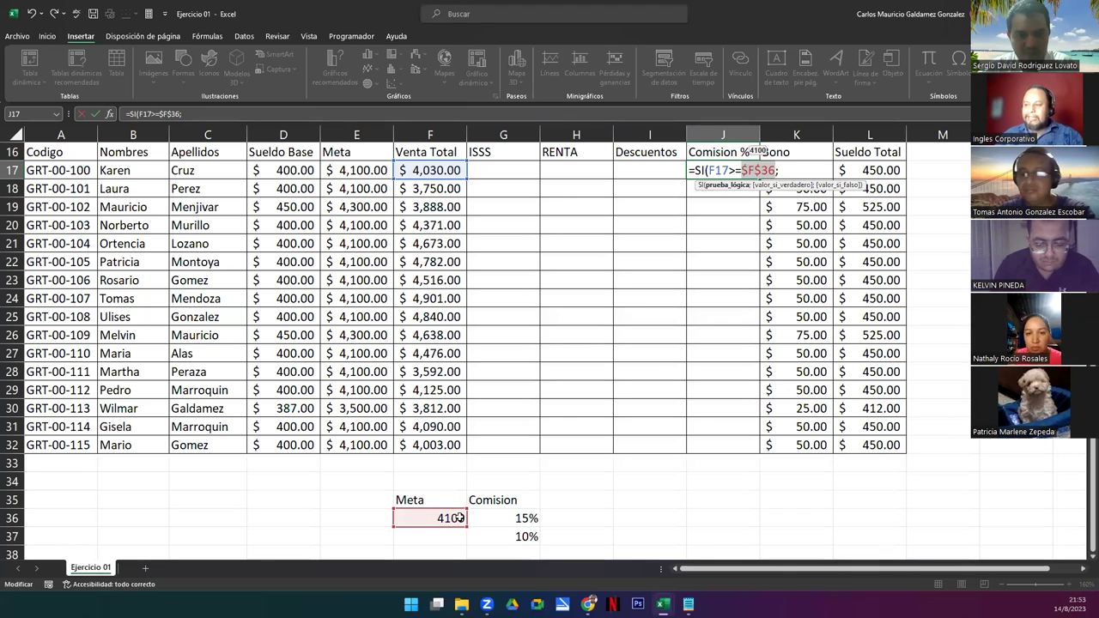
mouse_move(437, 604)
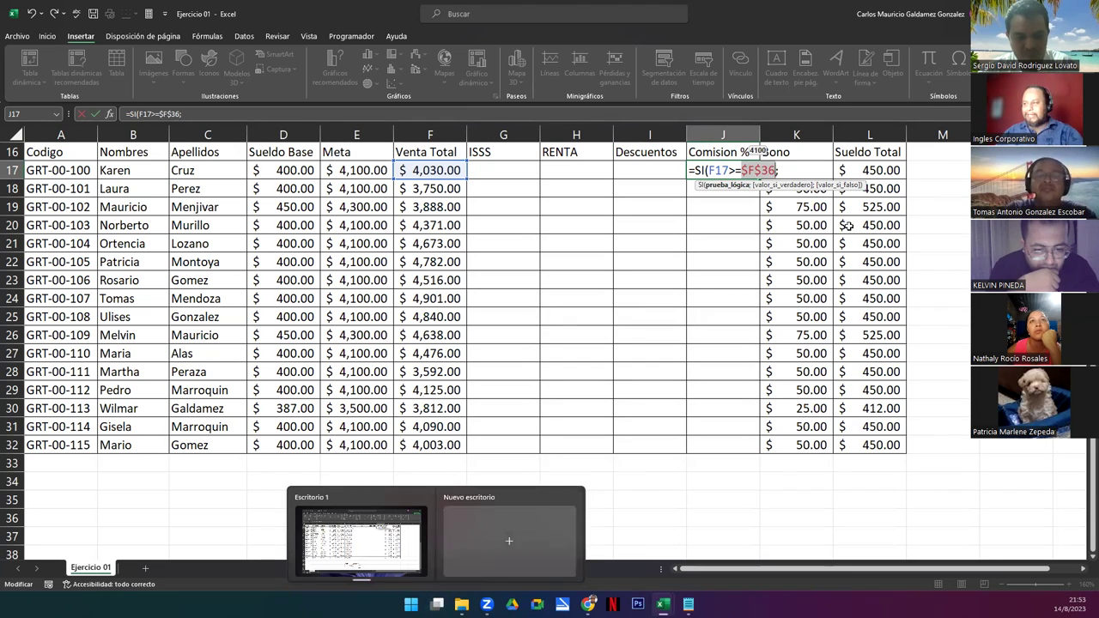
left_click(785, 168)
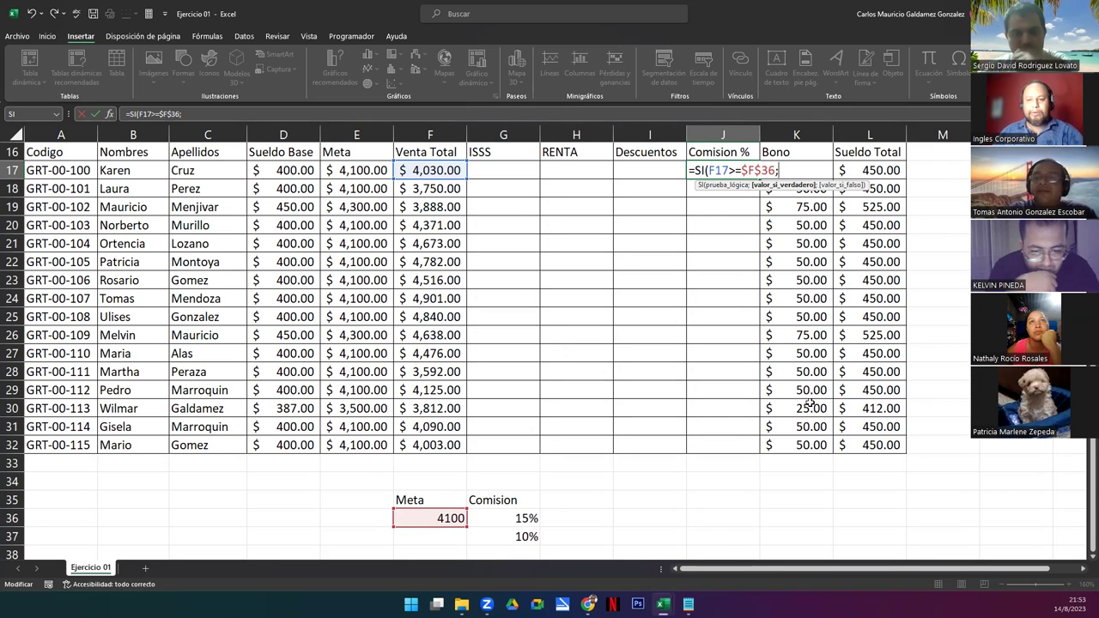
key("Left")
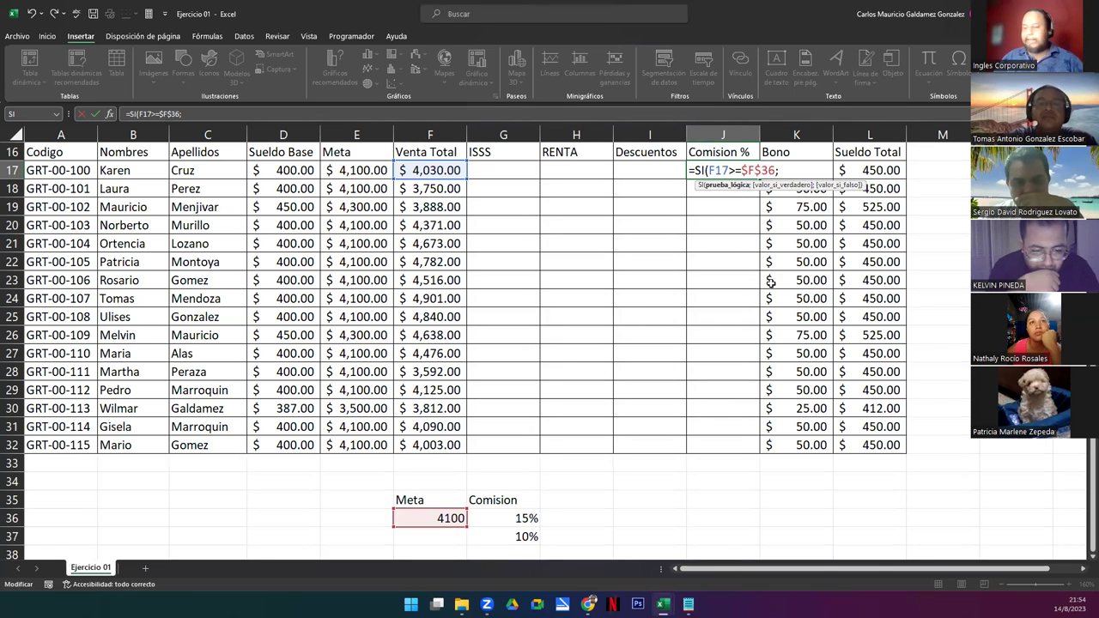
key("Left")
key("Left")
key("Left")
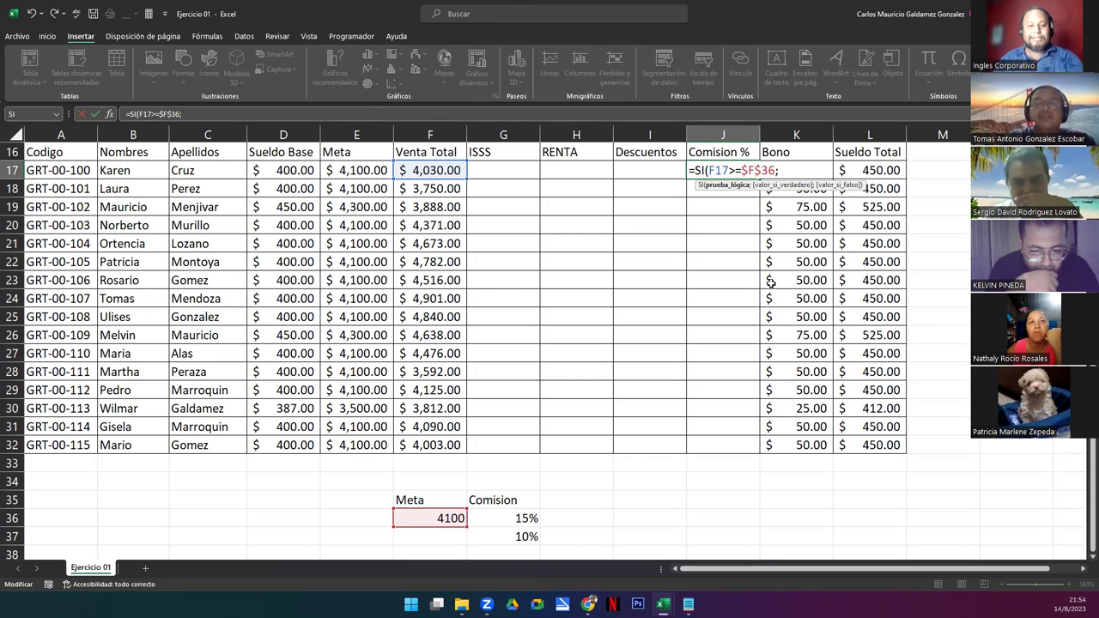
key("F4")
key("F4")
key("F4")
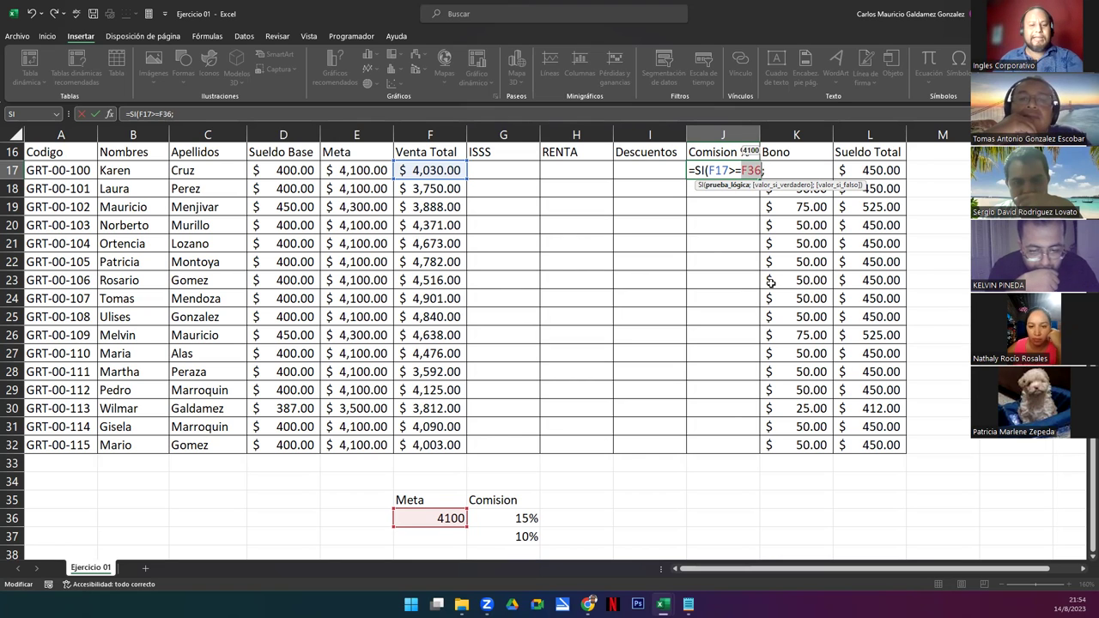
key("F4")
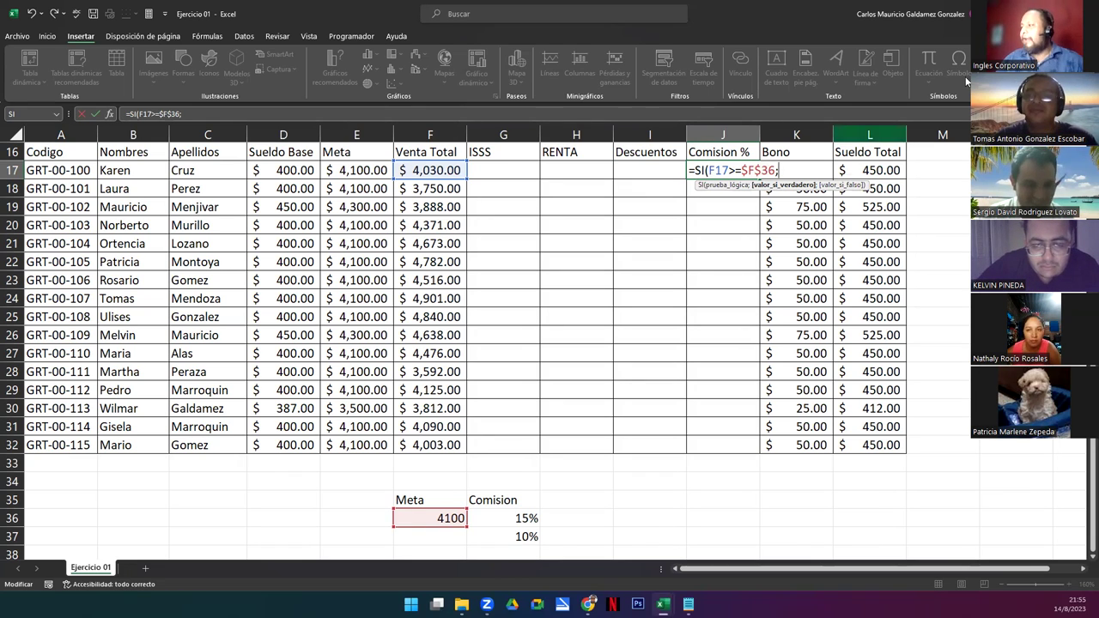
left_click(434, 170)
key("BackSpace")
key("BackSpace")
key("BackSpace")
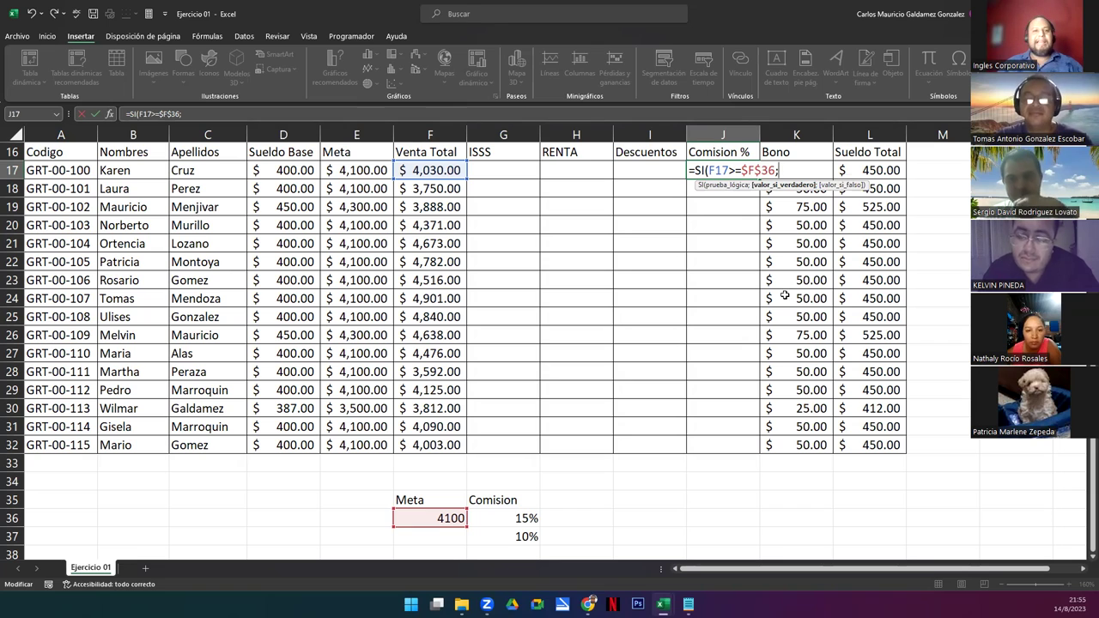
Complete J17's SI formula with 15% if true and 10% if false, and select L17 to check the Sueldo Total formula.
type("15%")
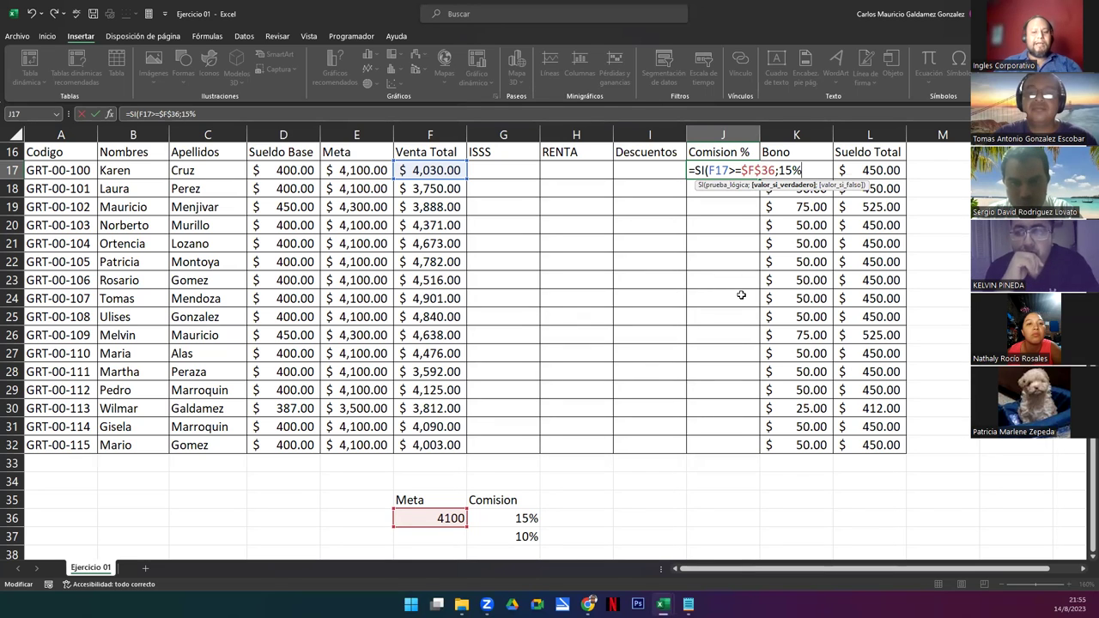
type(";")
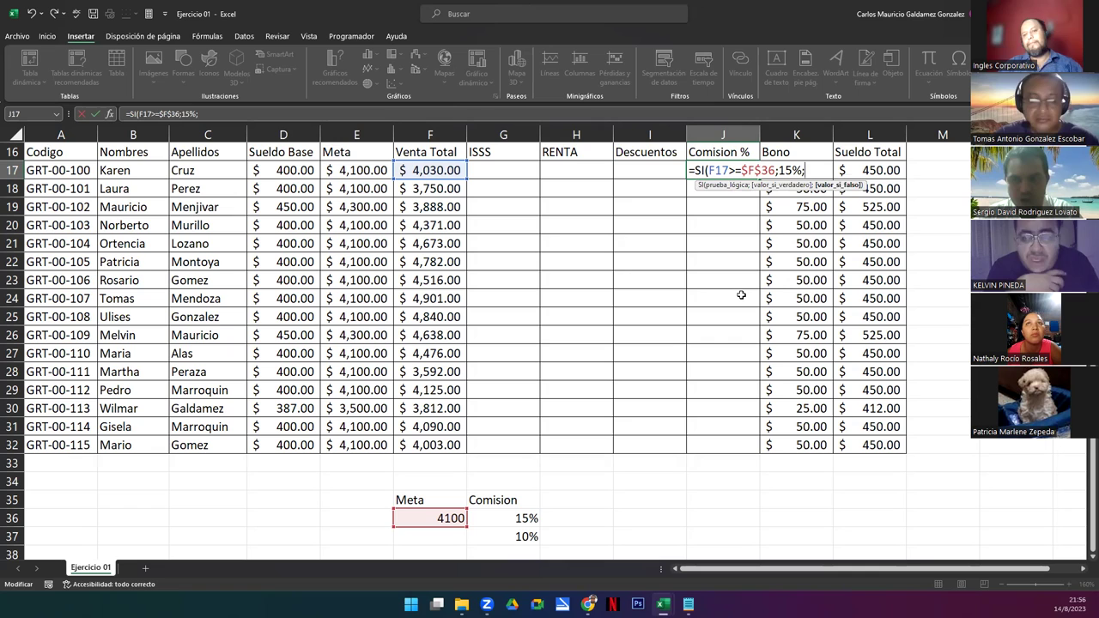
type("10%")
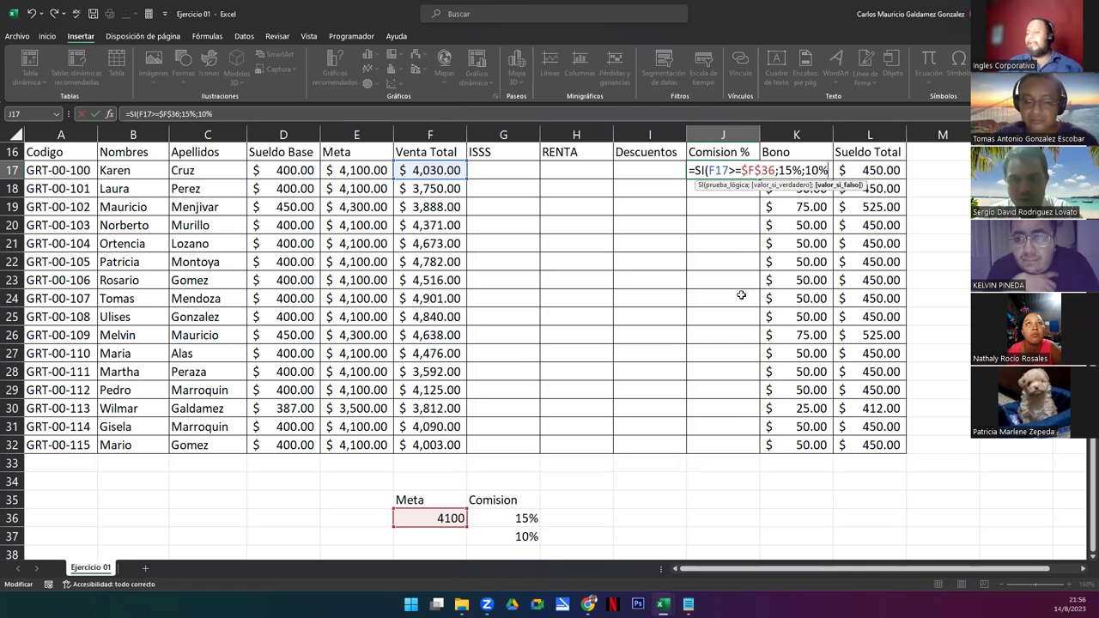
type(")")
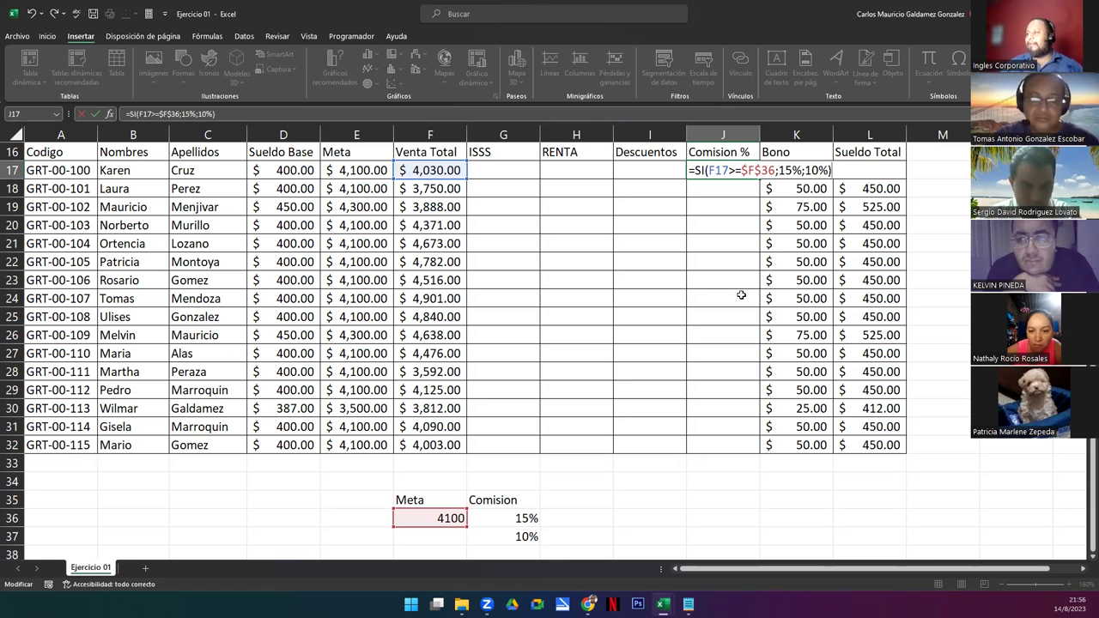
left_click_drag(831, 170, 690, 170)
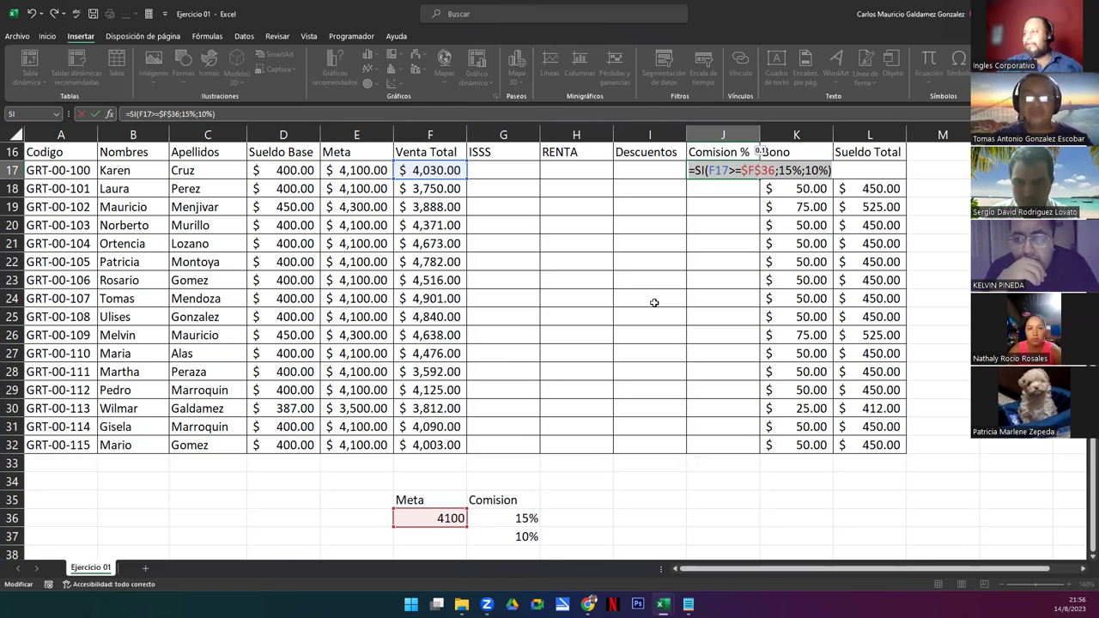
key("Return")
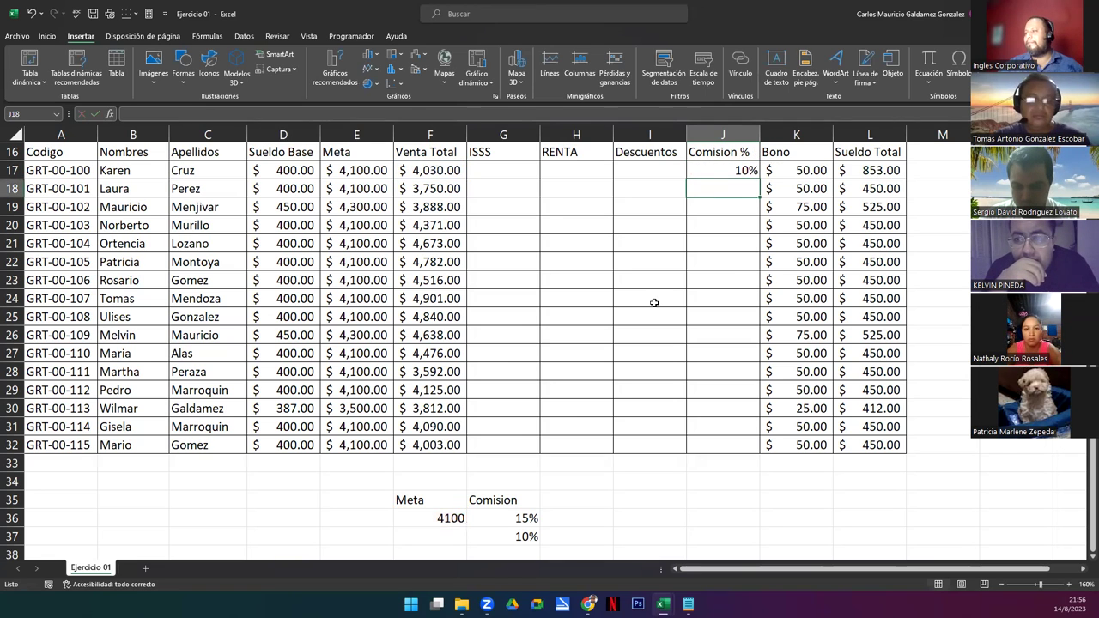
left_click(861, 170)
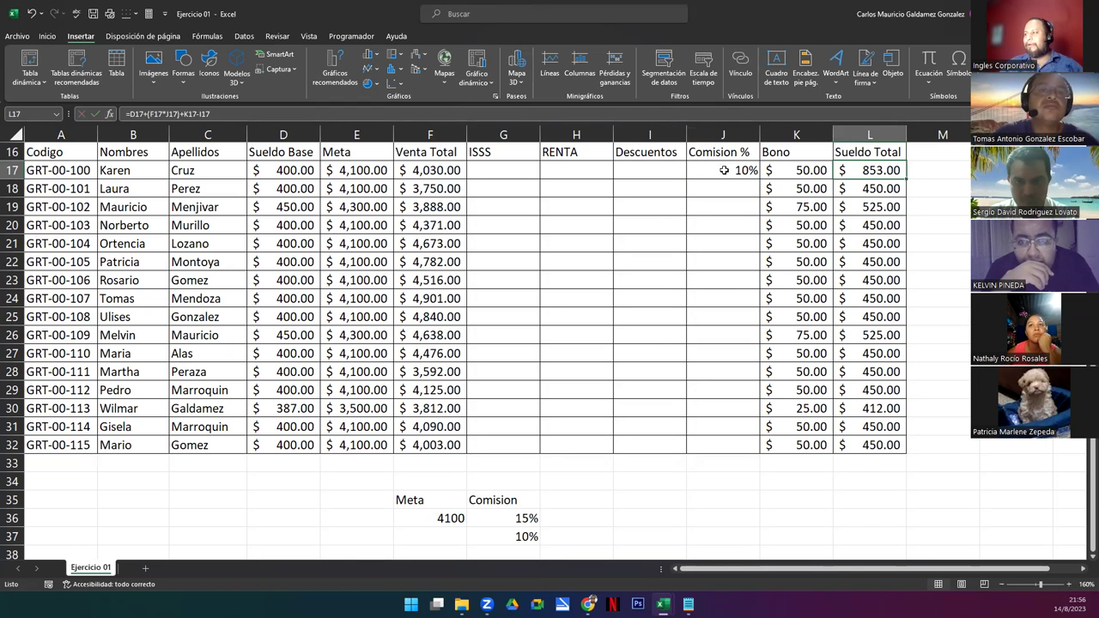
Examine row 17's Venta Total, Comision % and the F17*J17 term in L17's Sueldo Total formula.
left_click(420, 170)
left_click(704, 168)
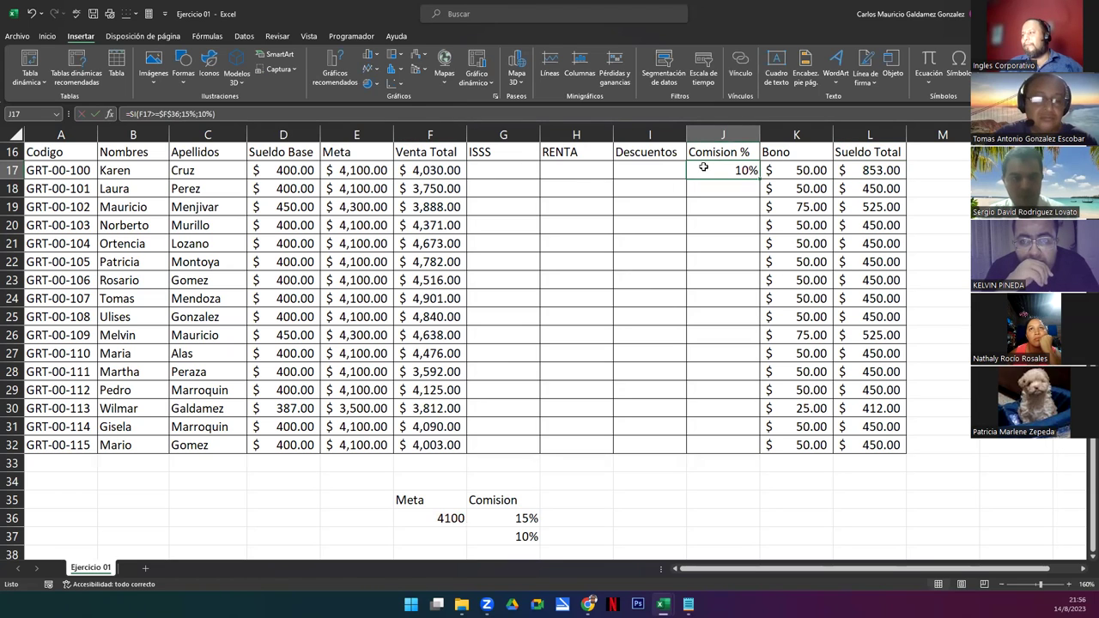
double_click(869, 170)
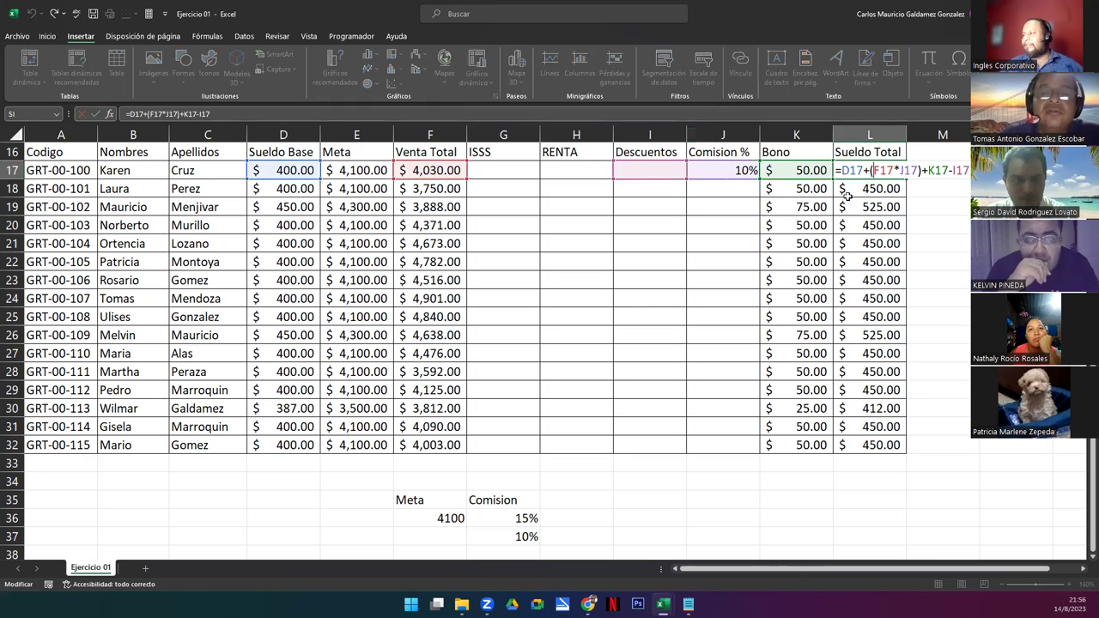
left_click_drag(872, 170, 922, 170)
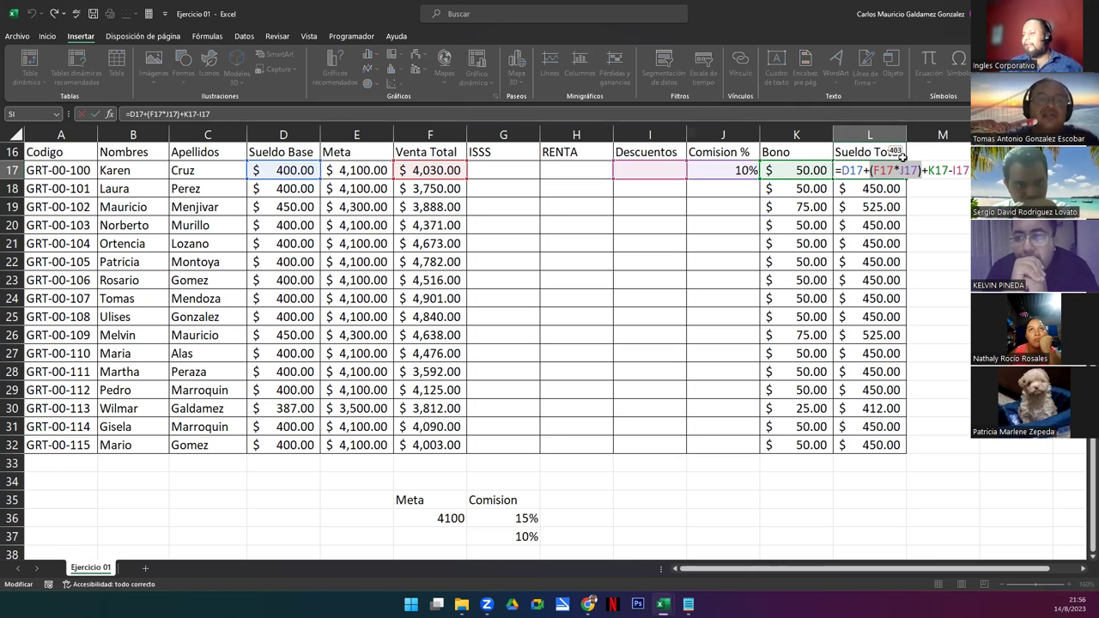
left_click(858, 170)
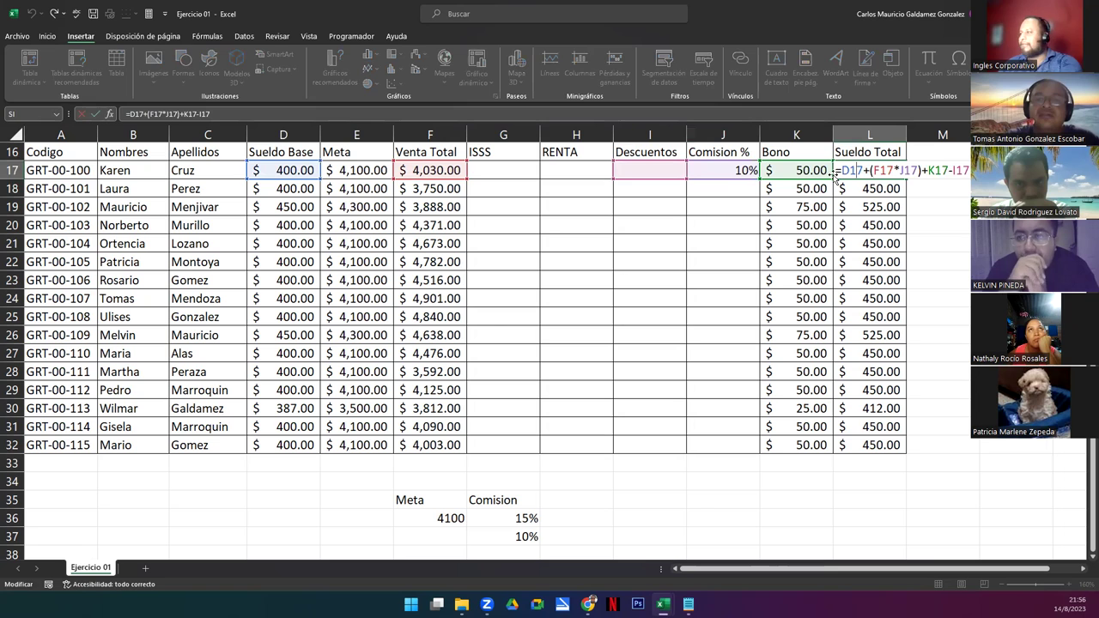
key("Return")
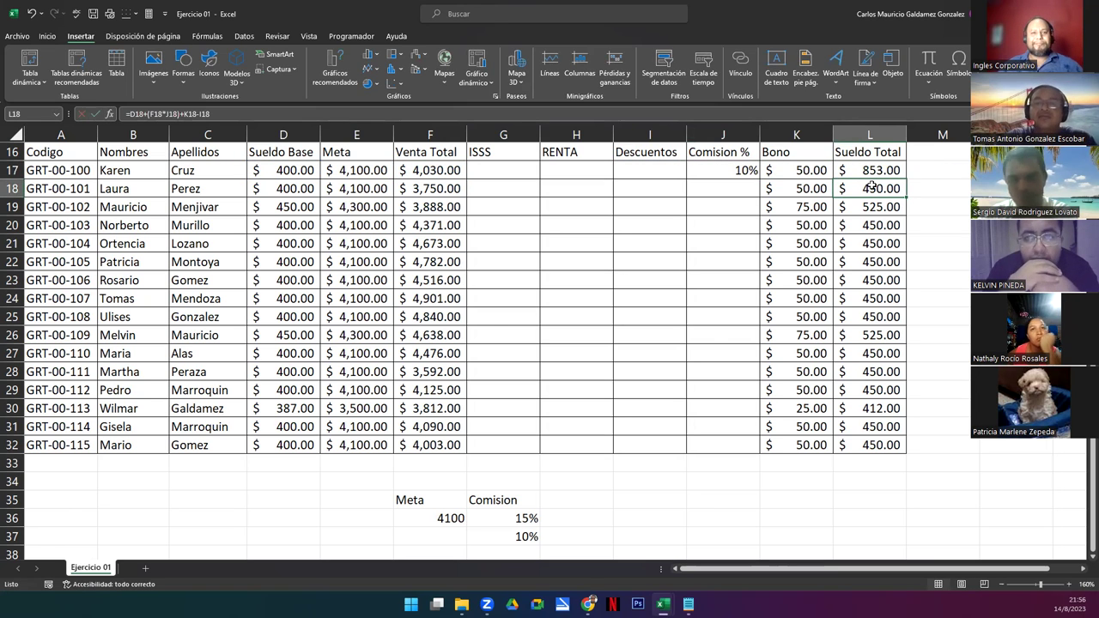
Review J17's SI formula and fill it down the Comision % column through J32.
double_click(740, 170)
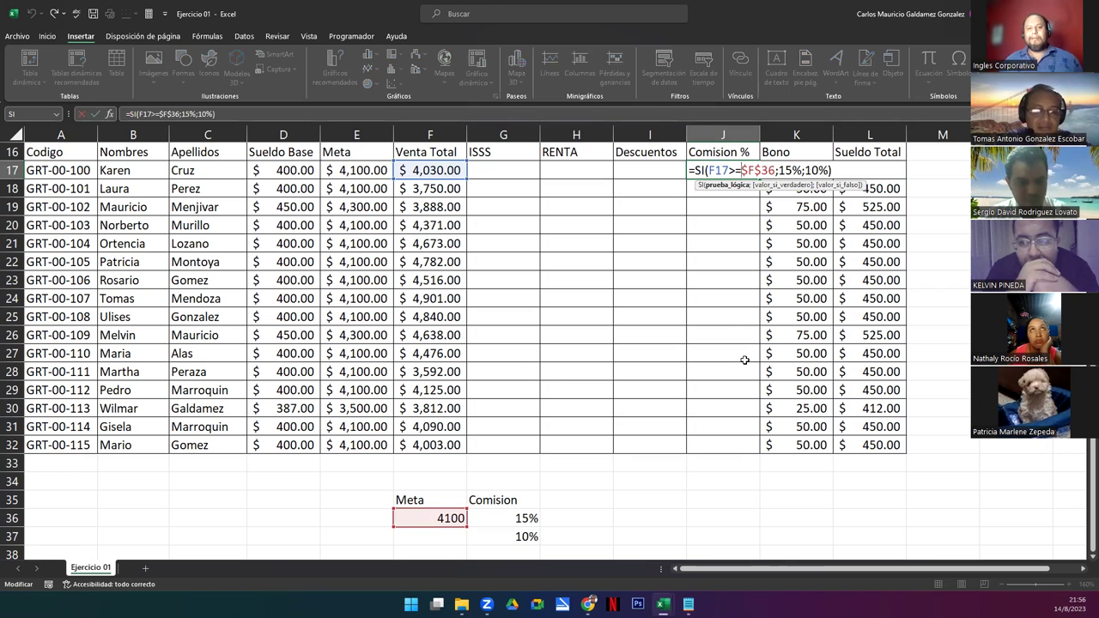
key("Return")
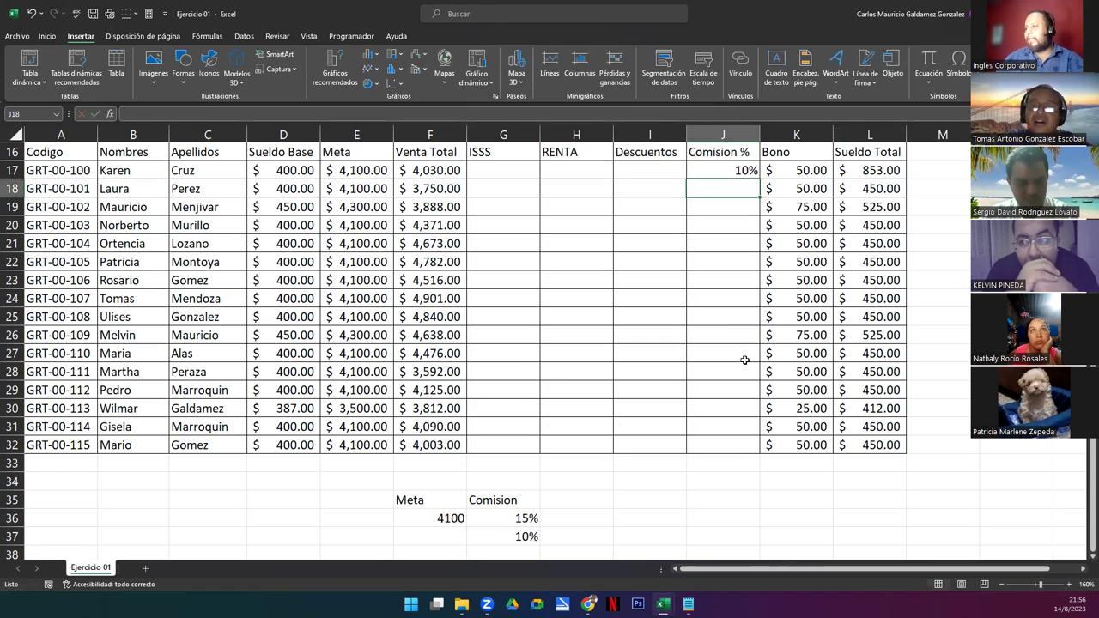
left_click(734, 168)
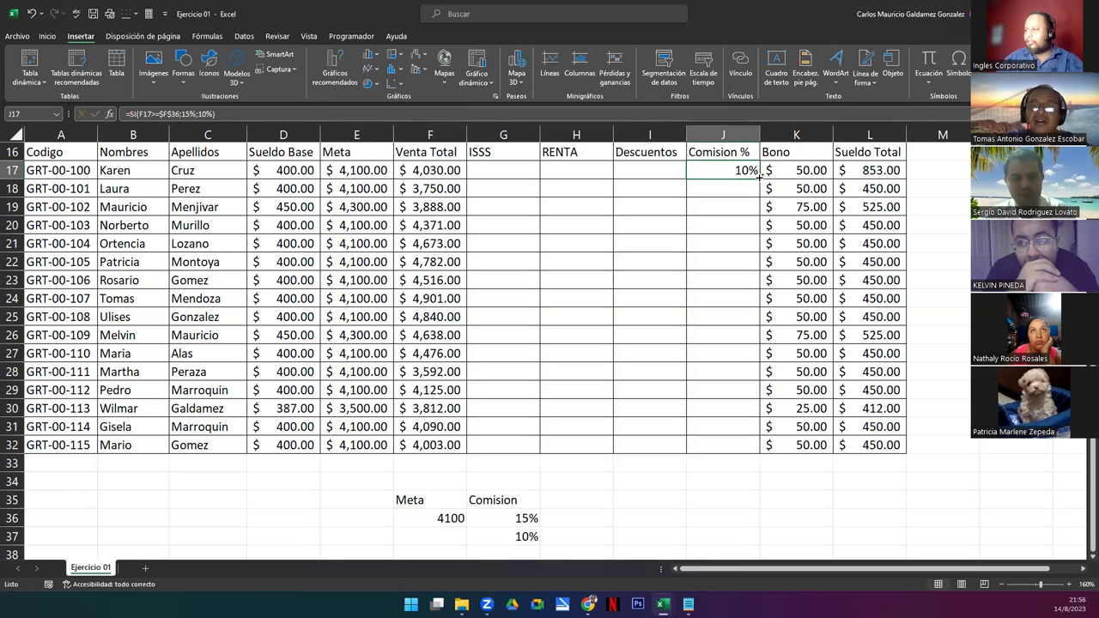
double_click(759, 176)
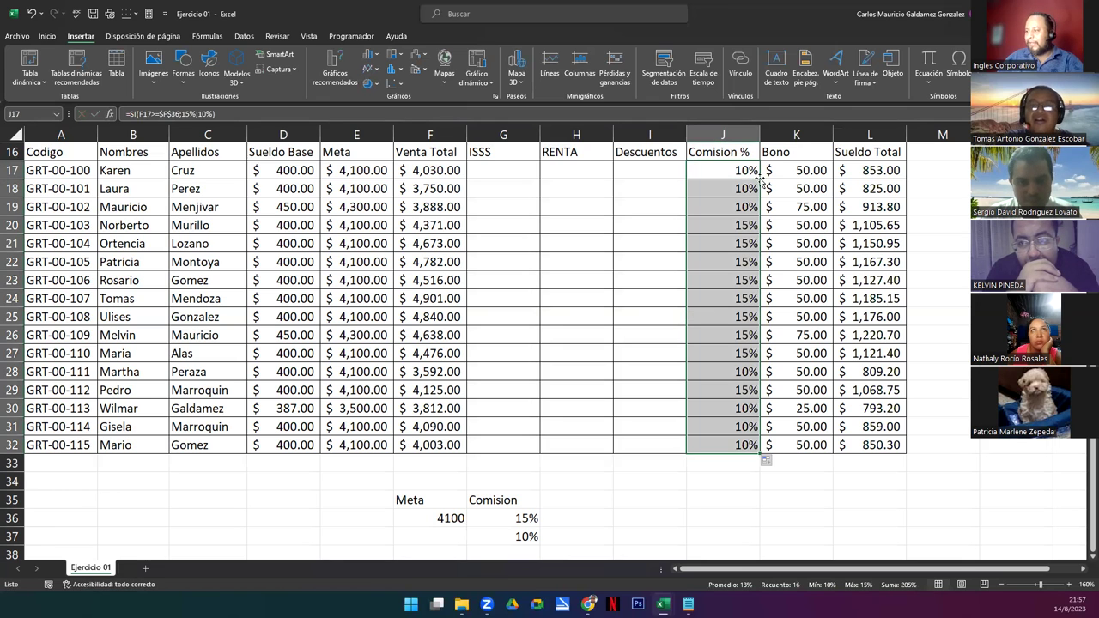
Highlight the Comision % cells at 15% and the matching Sueldo Total cells to compare them.
left_click_drag(718, 444, 697, 169)
left_click_drag(716, 242, 717, 223)
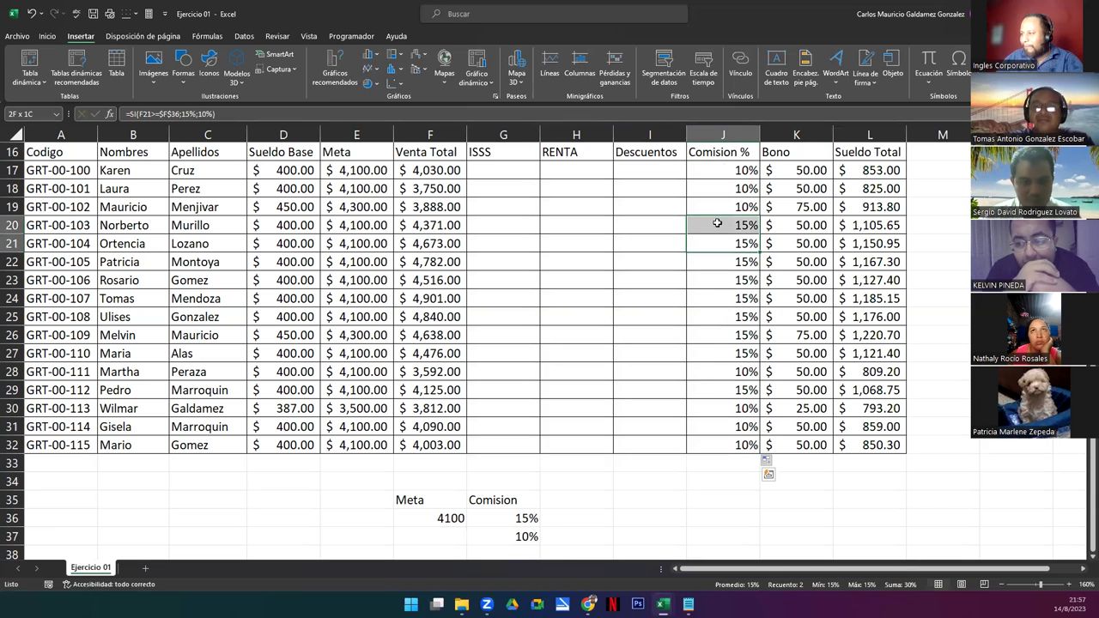
left_click_drag(720, 262, 721, 330, "ctrl")
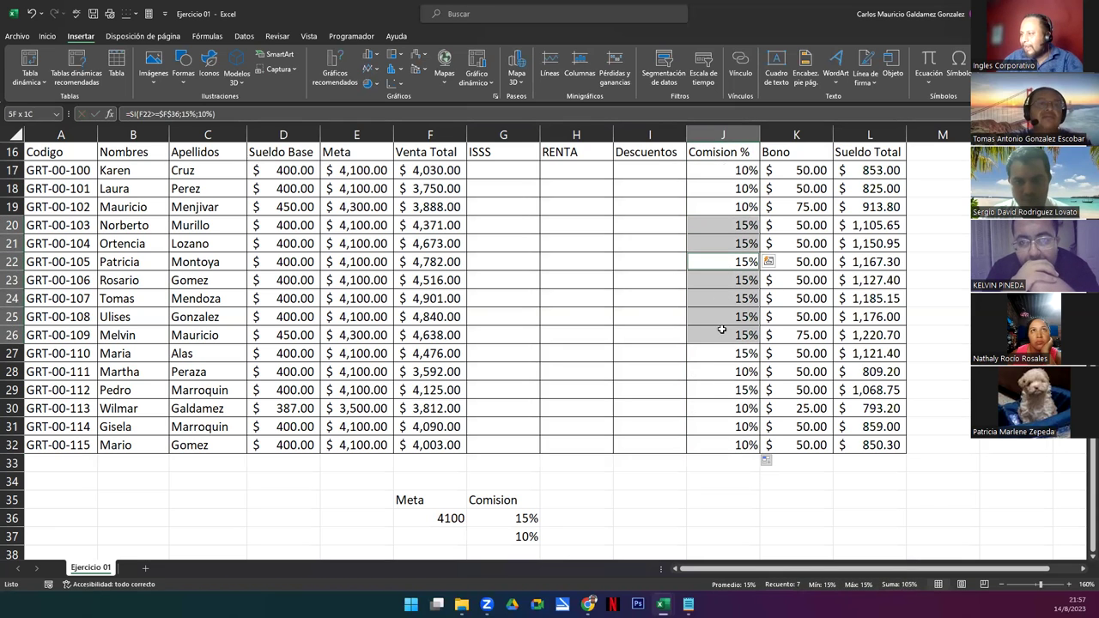
left_click(722, 391, "ctrl")
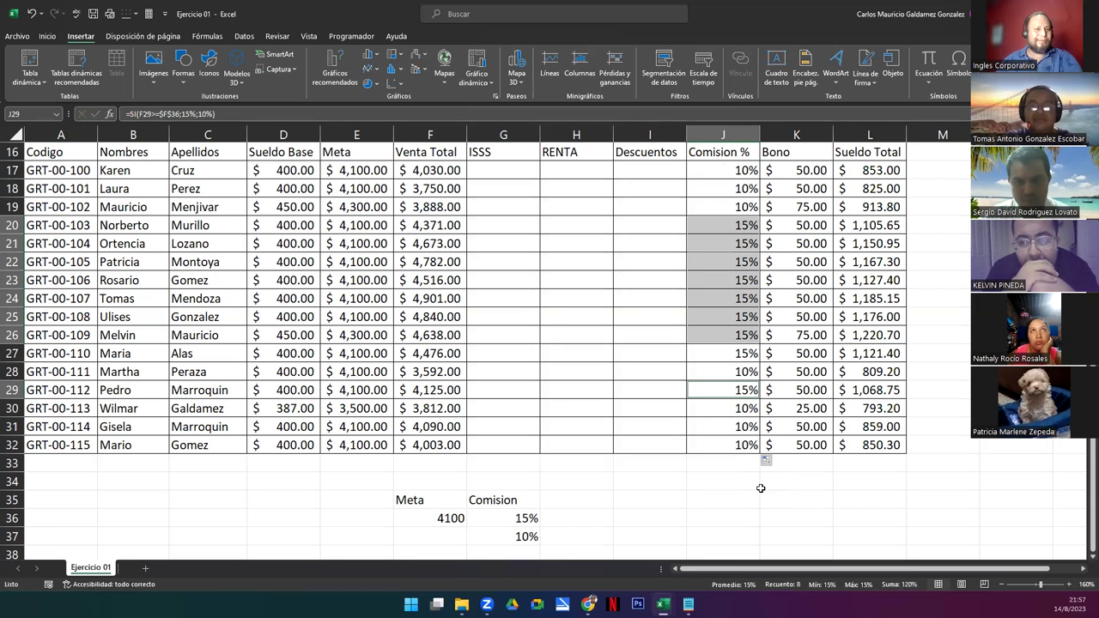
left_click_drag(865, 227, 869, 353)
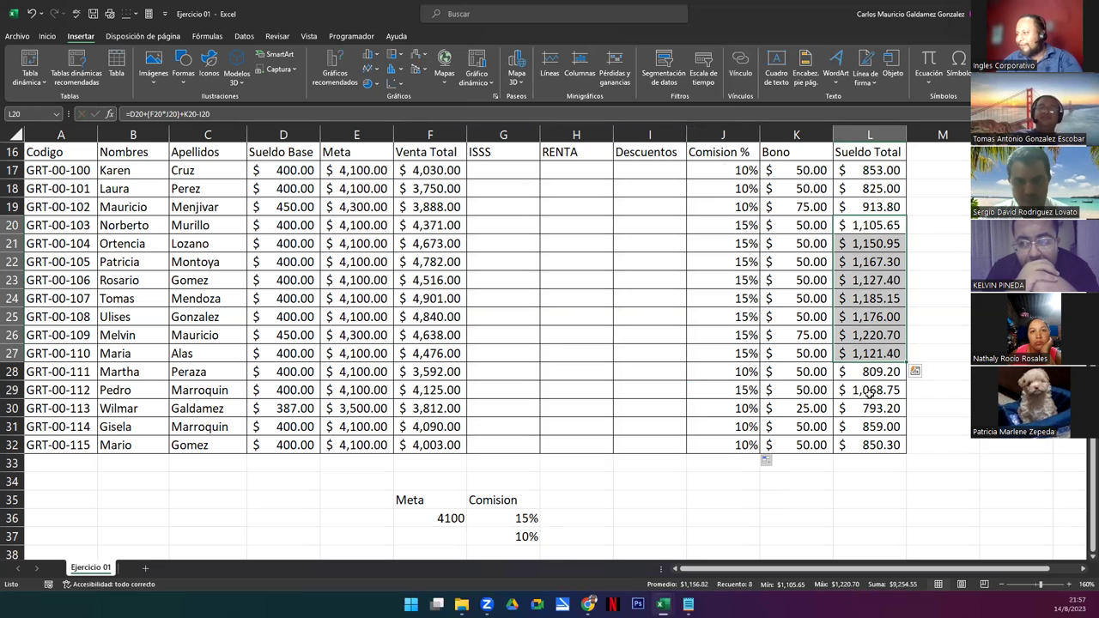
left_click(868, 390, "ctrl")
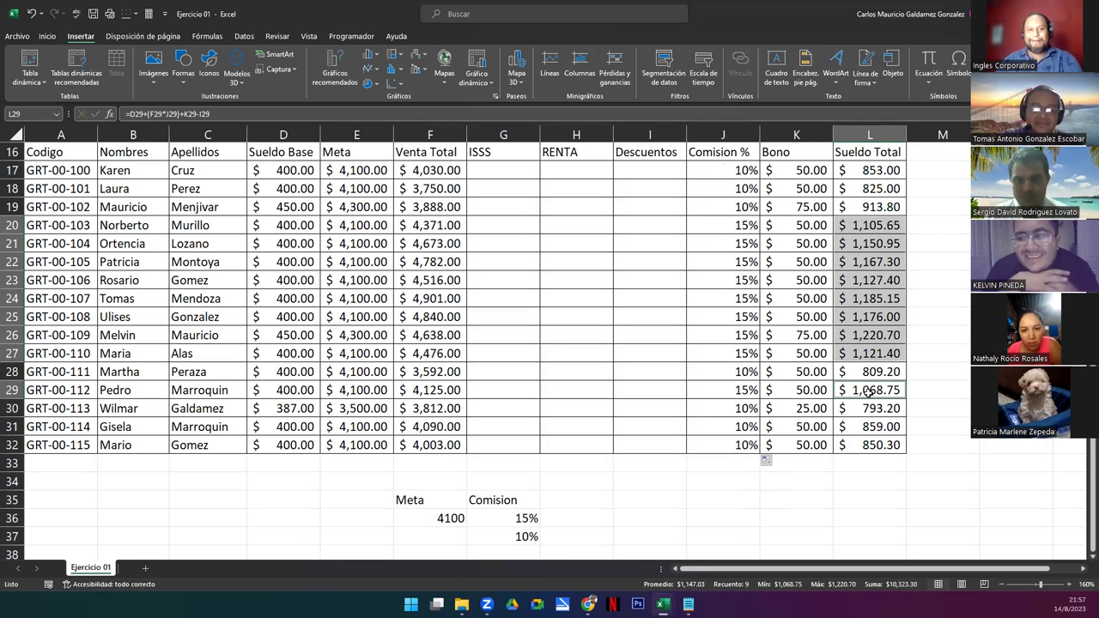
left_click(668, 273)
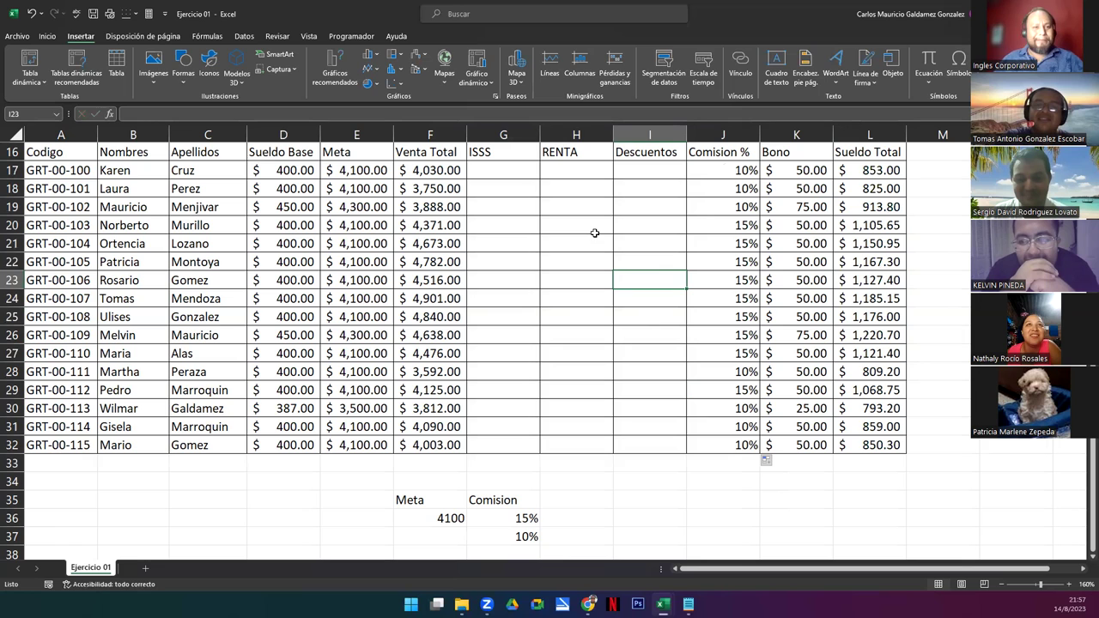
Start an SI formula in RENTA cell H17 with the logical test D17>=400.
left_click(572, 172)
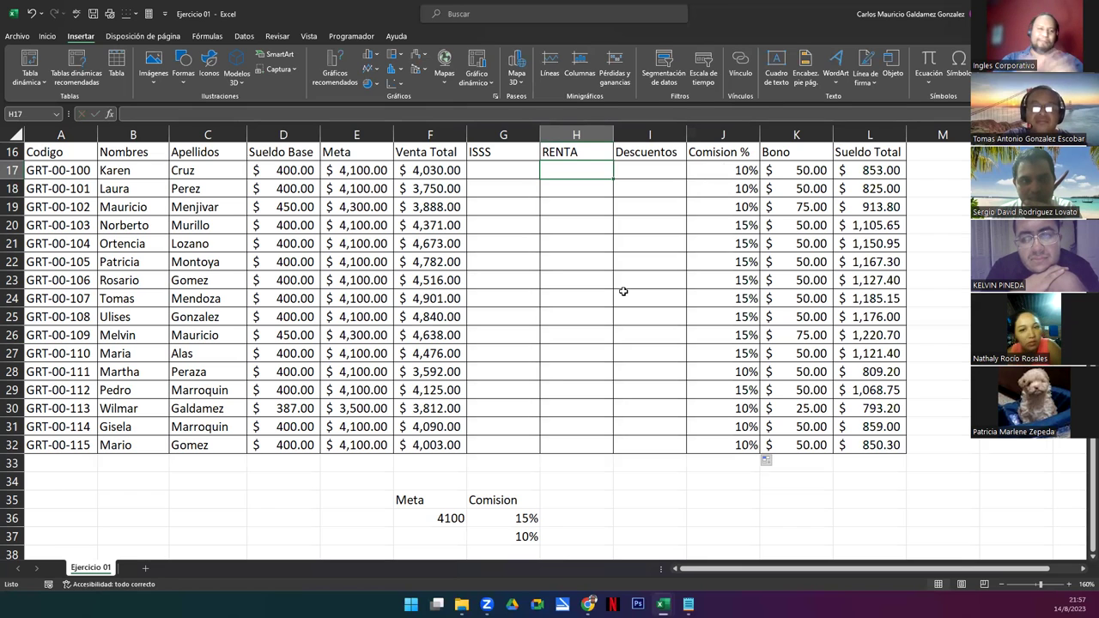
double_click(577, 174)
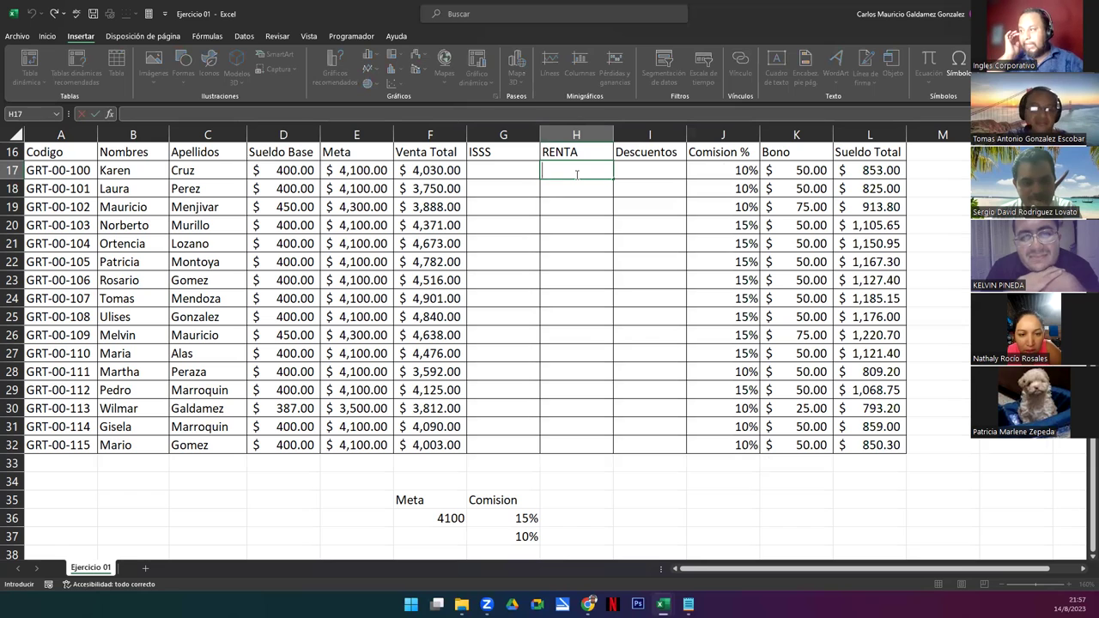
type("=")
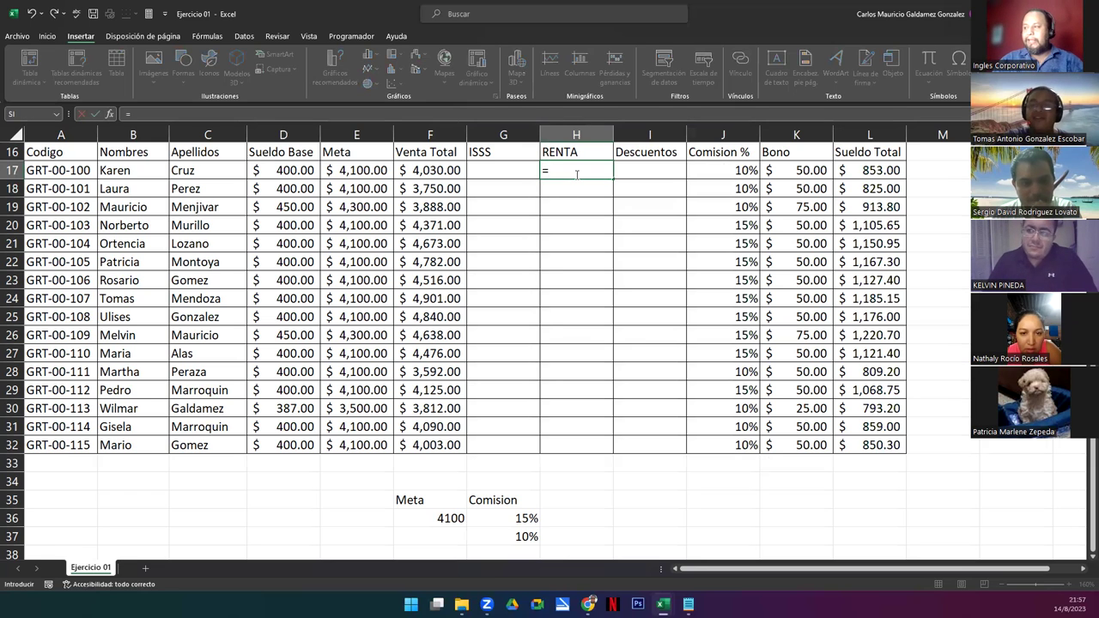
type("si")
key("Tab")
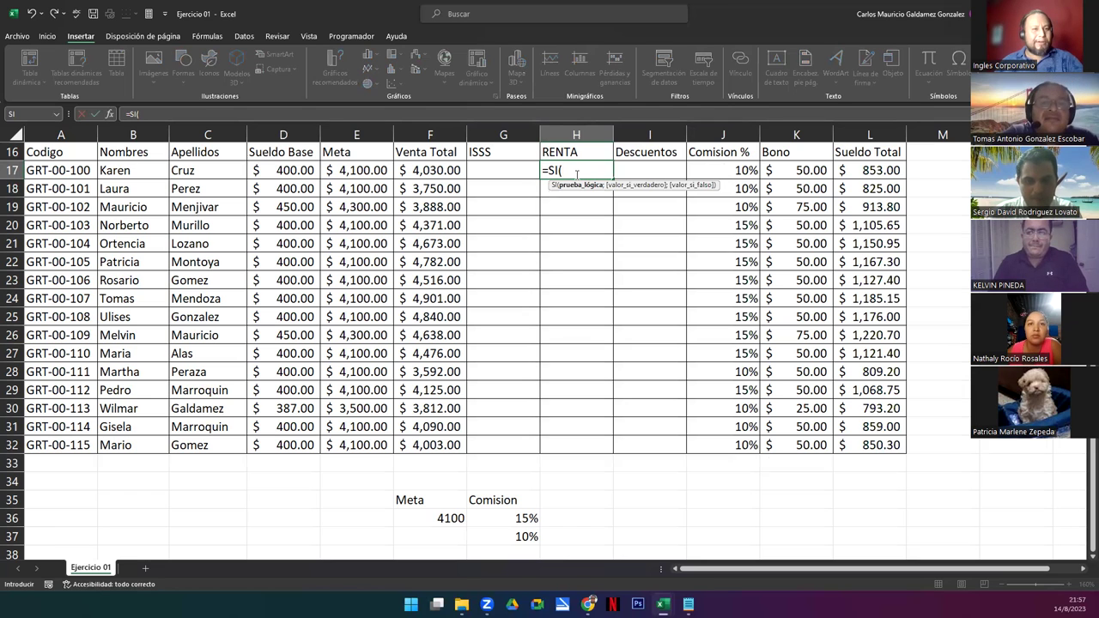
left_click(276, 170)
type(">=")
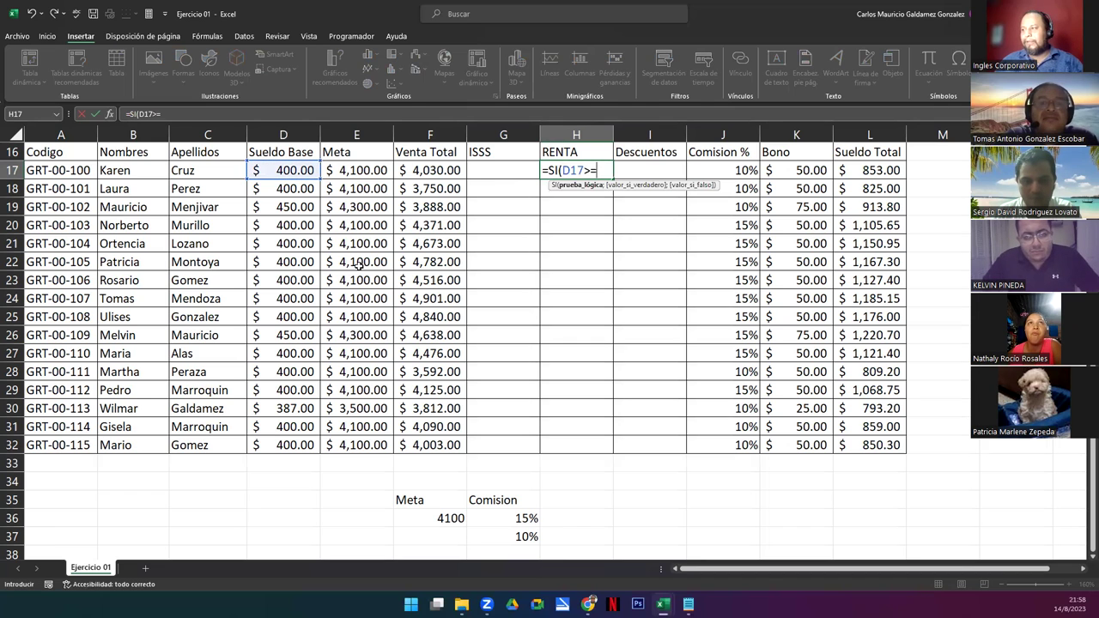
type("400")
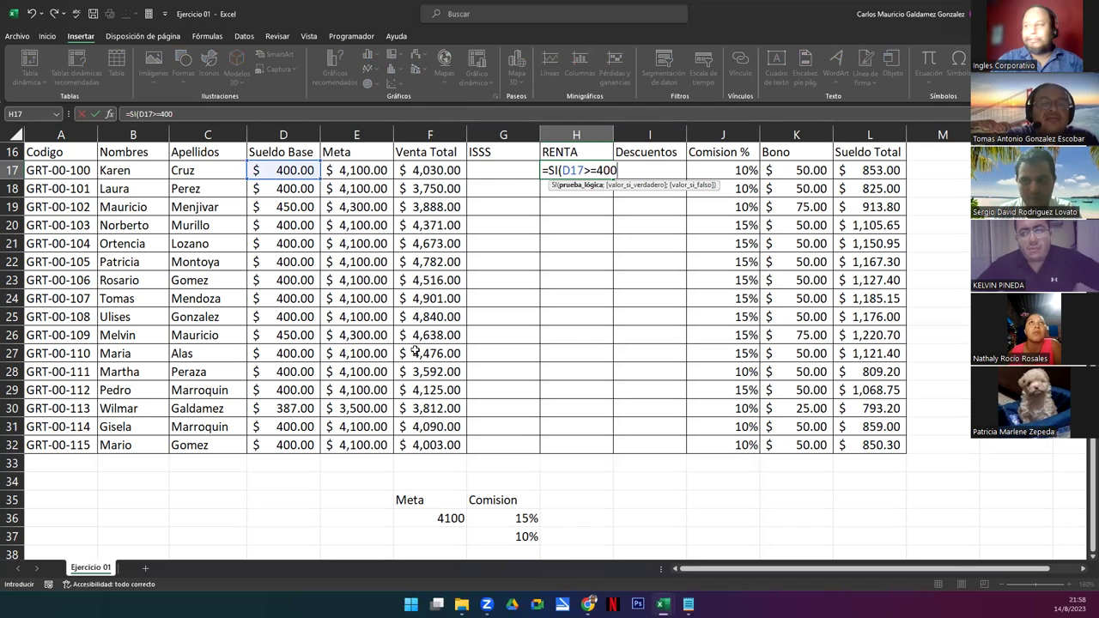
Set the value if true in H17's SI formula to D17*10%.
type(";")
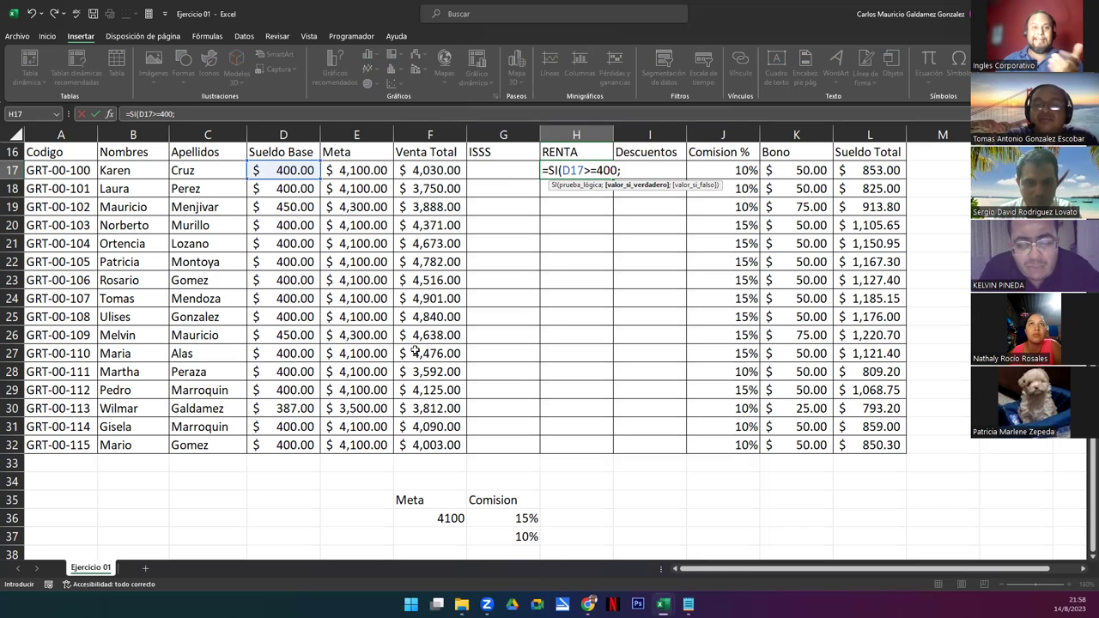
left_click(281, 170)
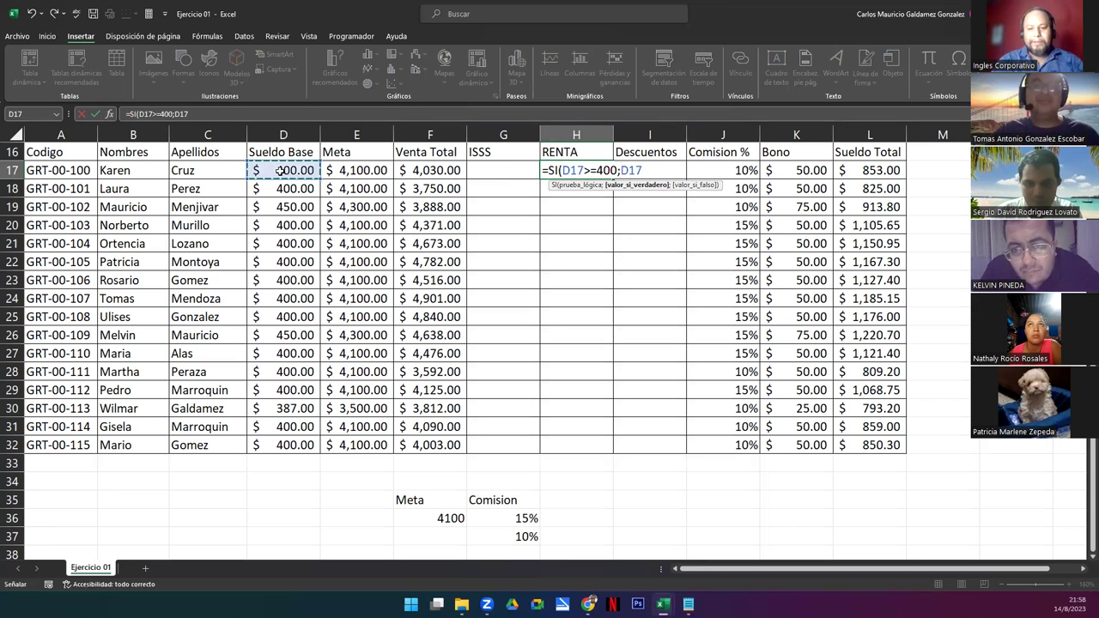
type("*10%")
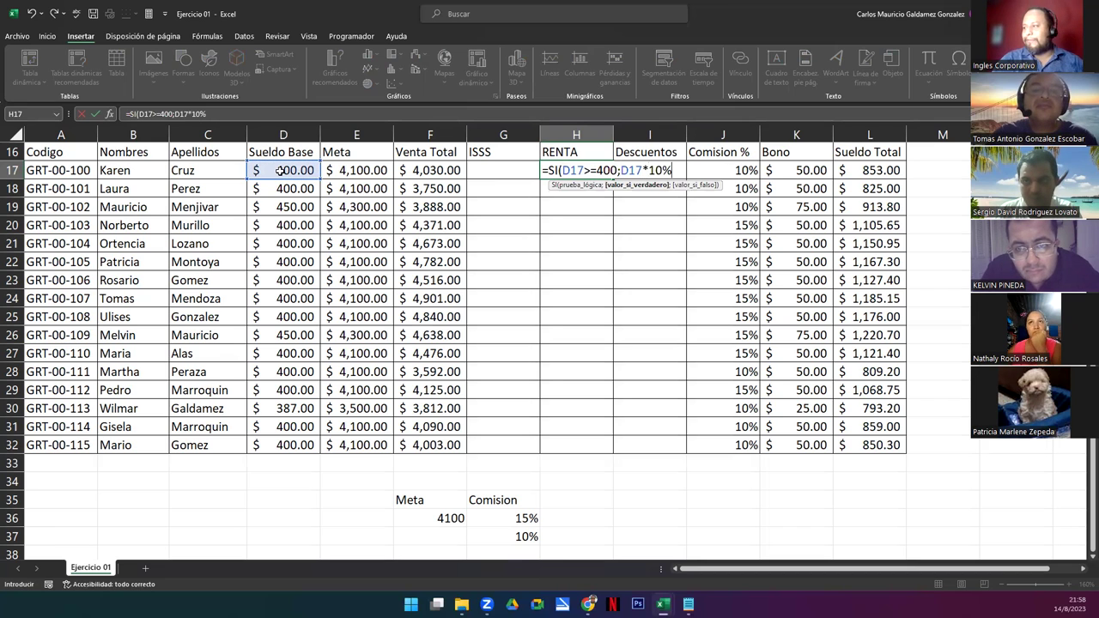
left_click_drag(620, 170, 673, 170)
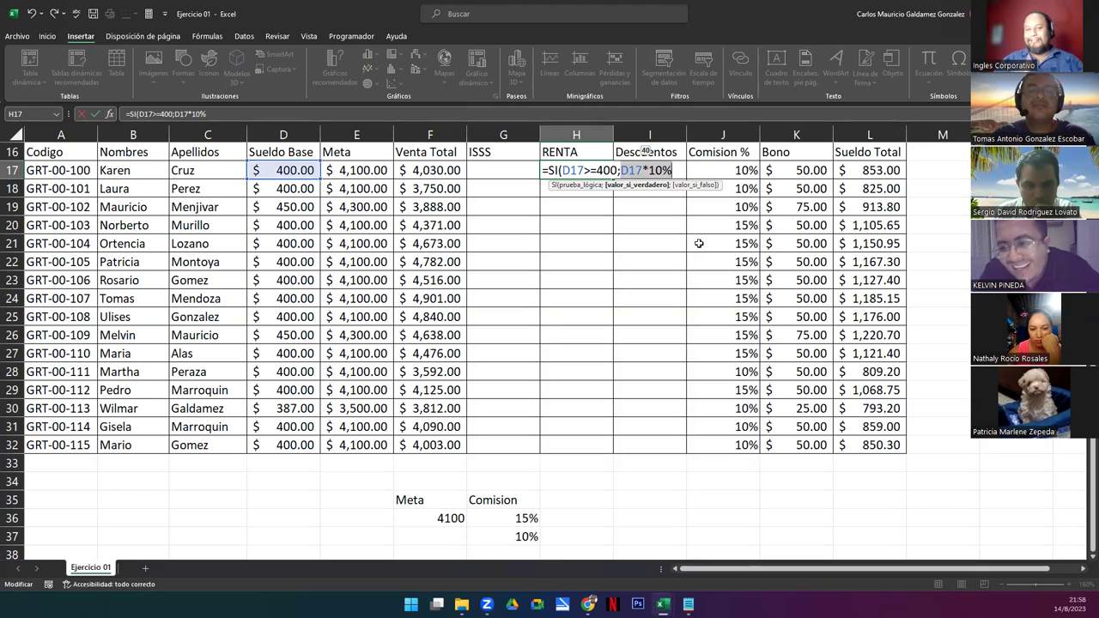
key("Right")
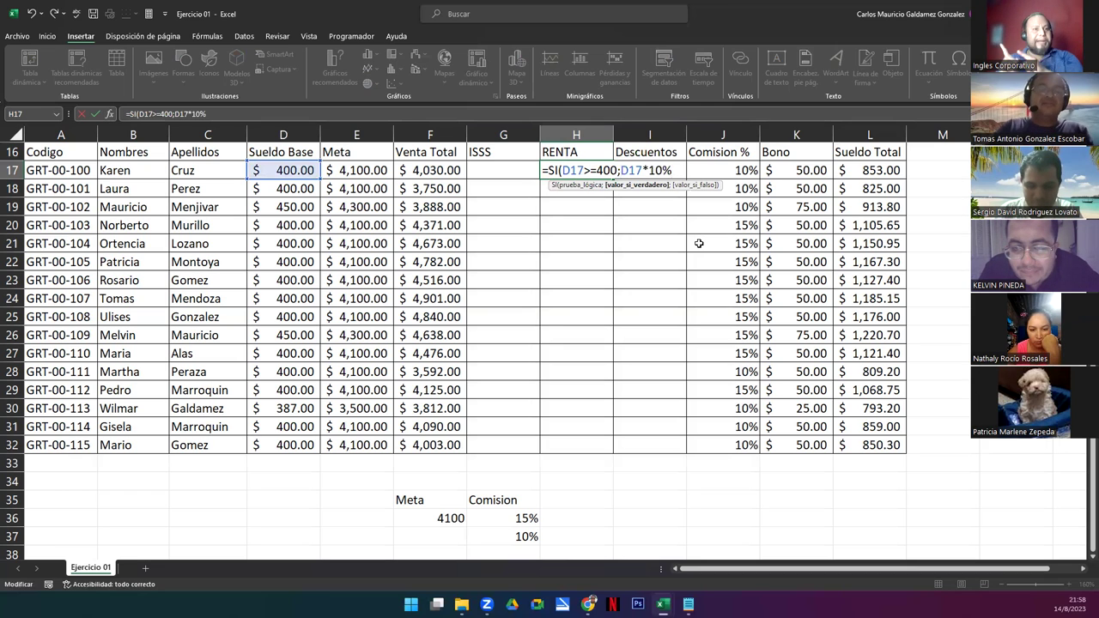
Complete H17's SI formula with 0 as the value if false, review its arguments and enter it.
type(";")
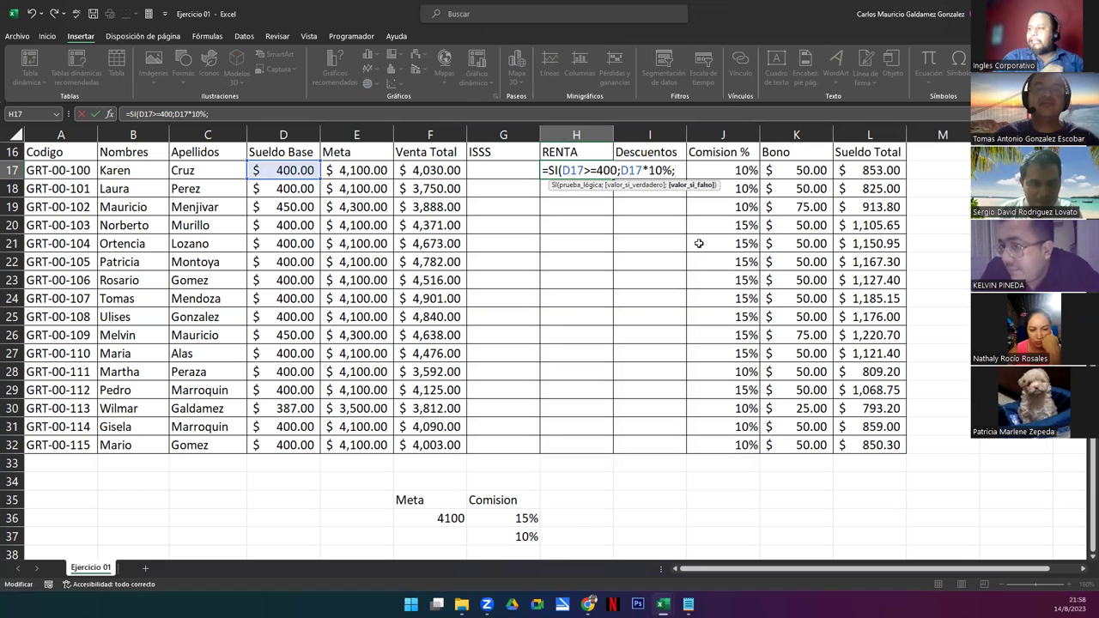
type("0")
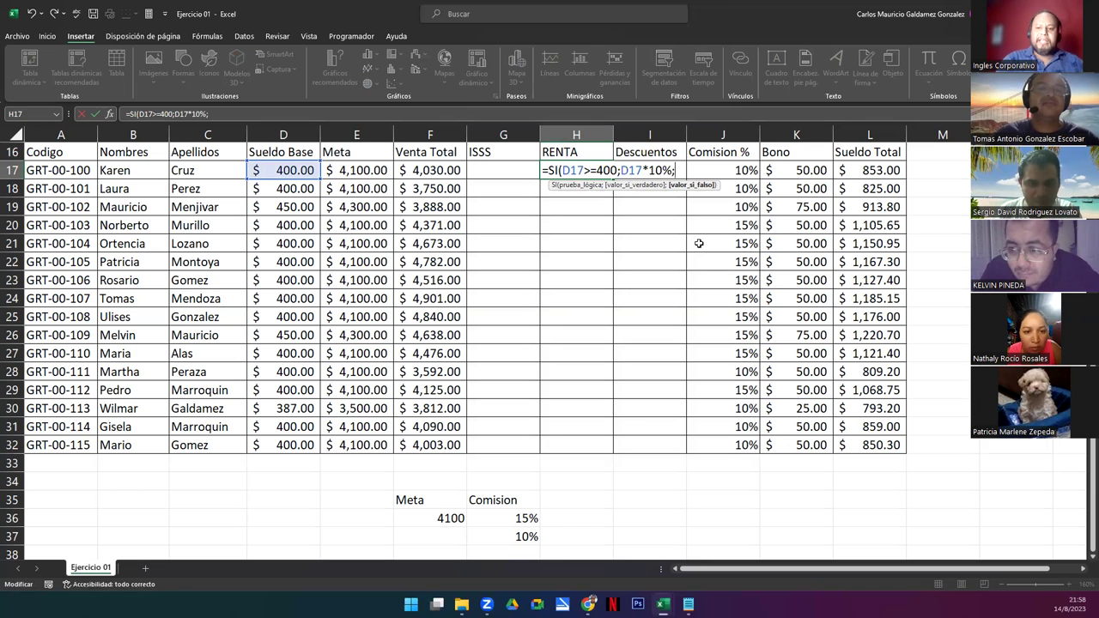
type(")")
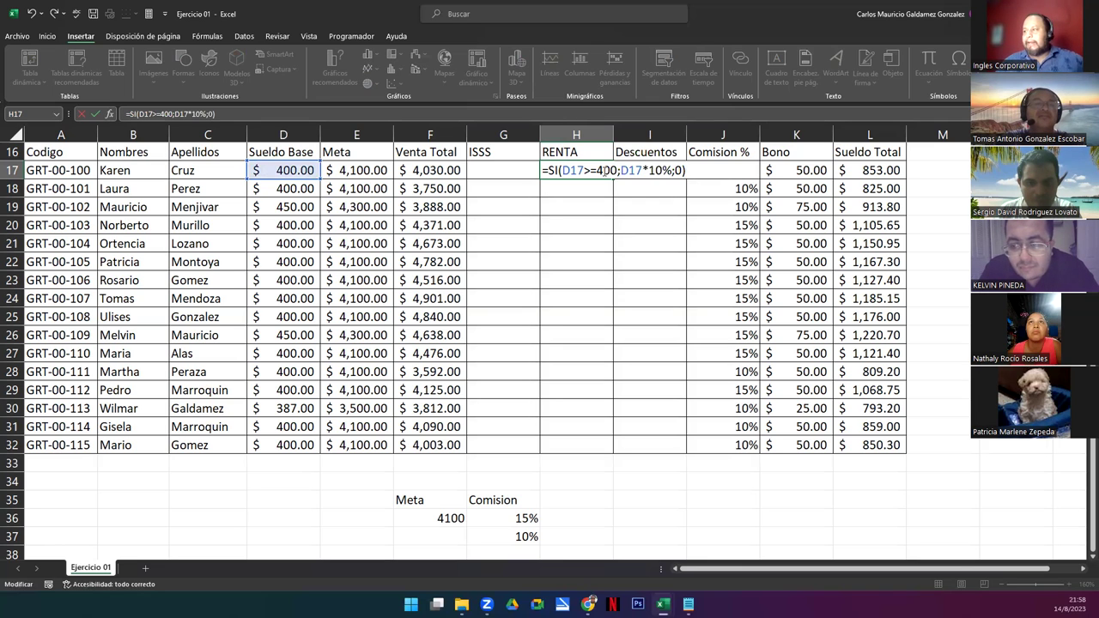
left_click_drag(621, 171, 673, 170)
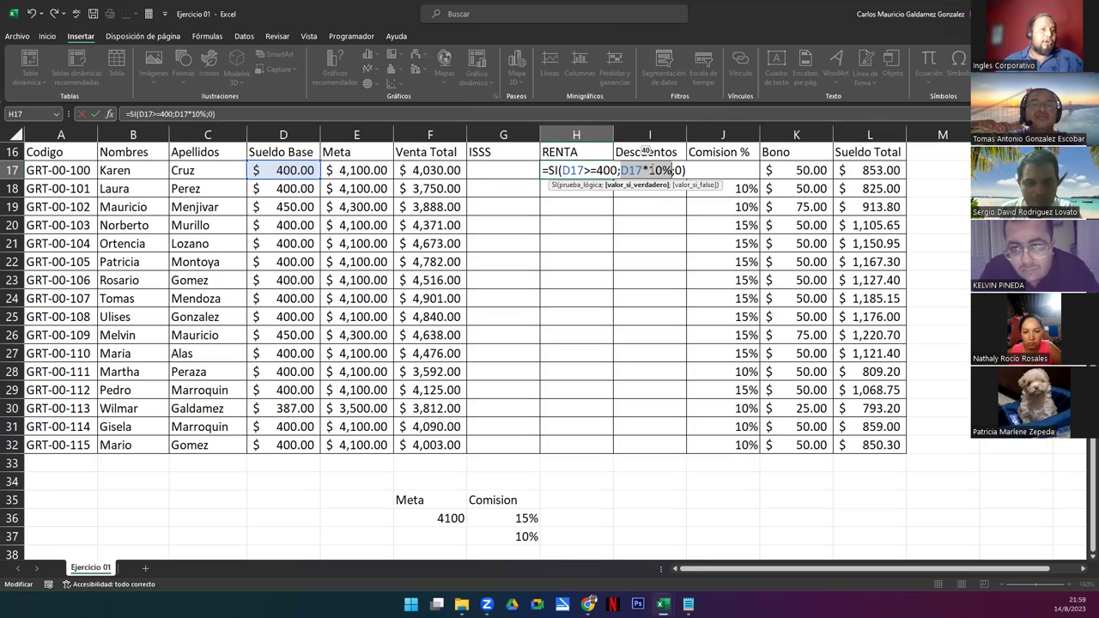
key("Right")
key("Right")
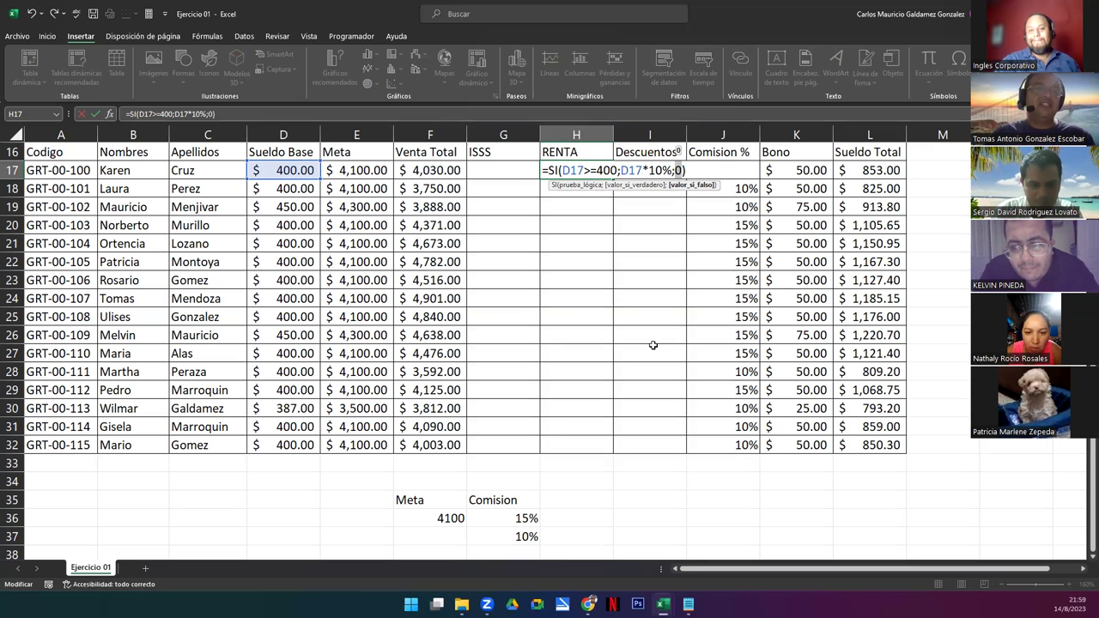
key("Return")
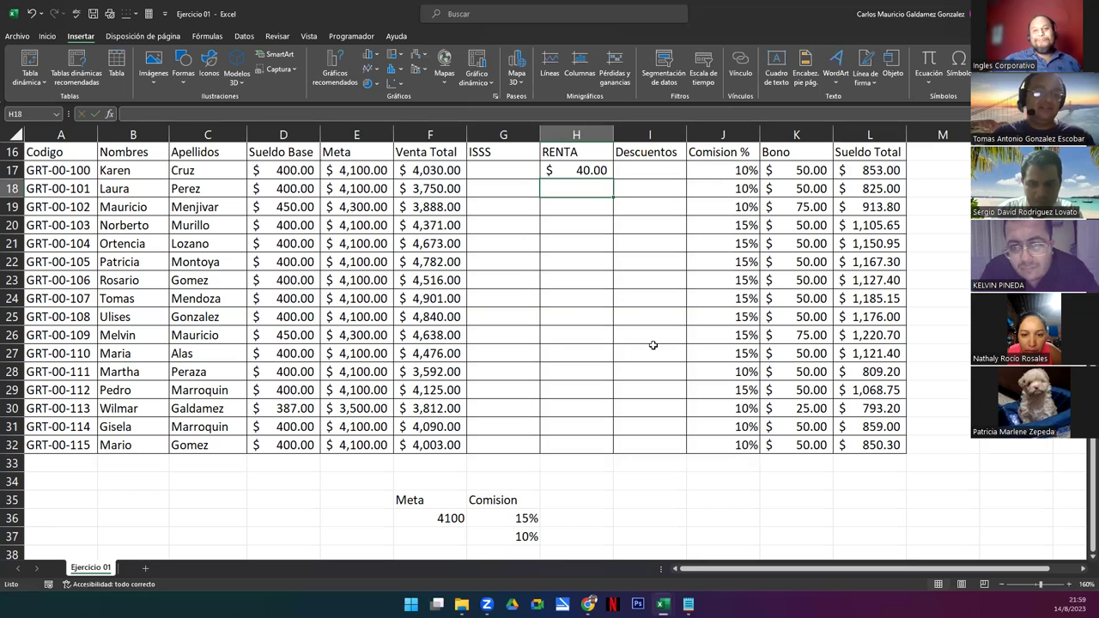
Inspect how L17's Sueldo Total formula subtracts the Descuentos cell I17, leaving the formula unedited.
left_click(865, 169)
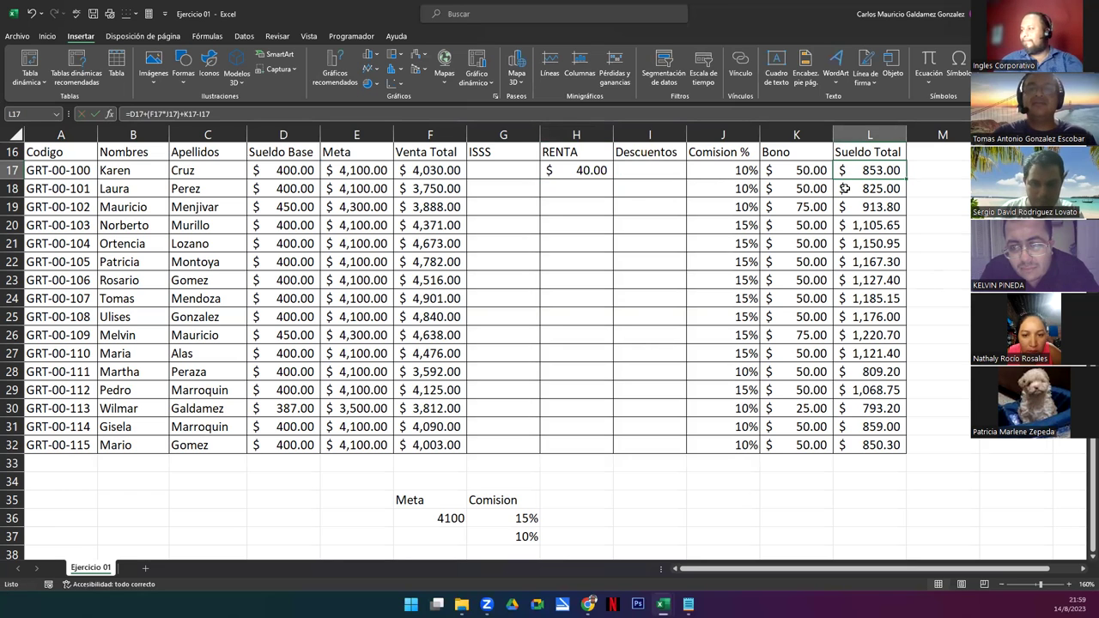
key("F2")
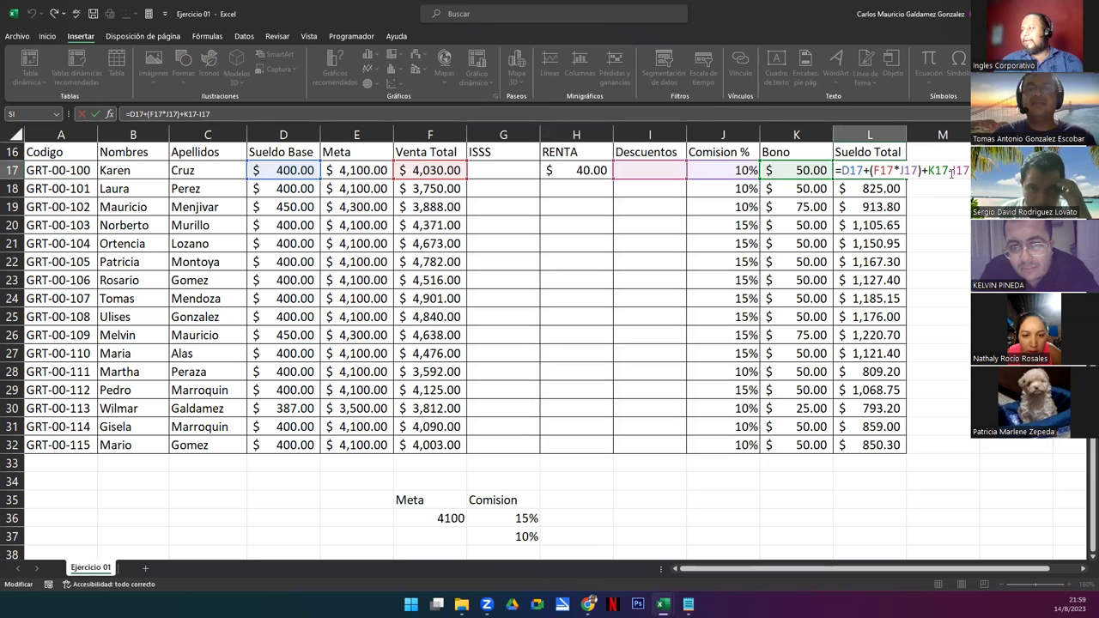
key("Escape")
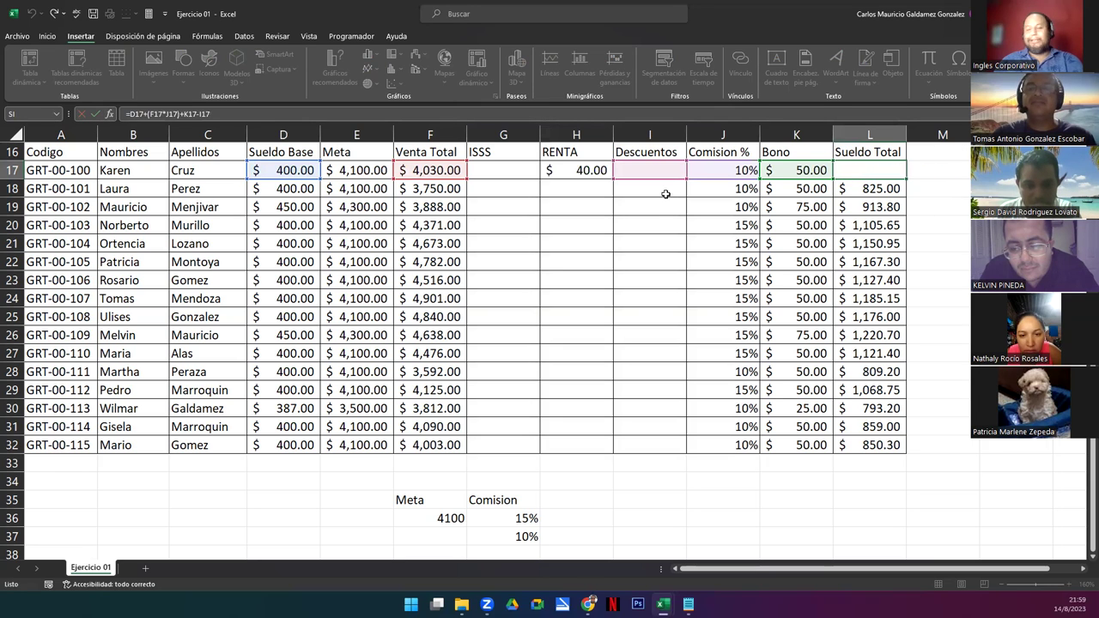
Fill H17's RENTA formula down to H32 and check the result in row 30 against its Sueldo Base.
left_click(601, 172)
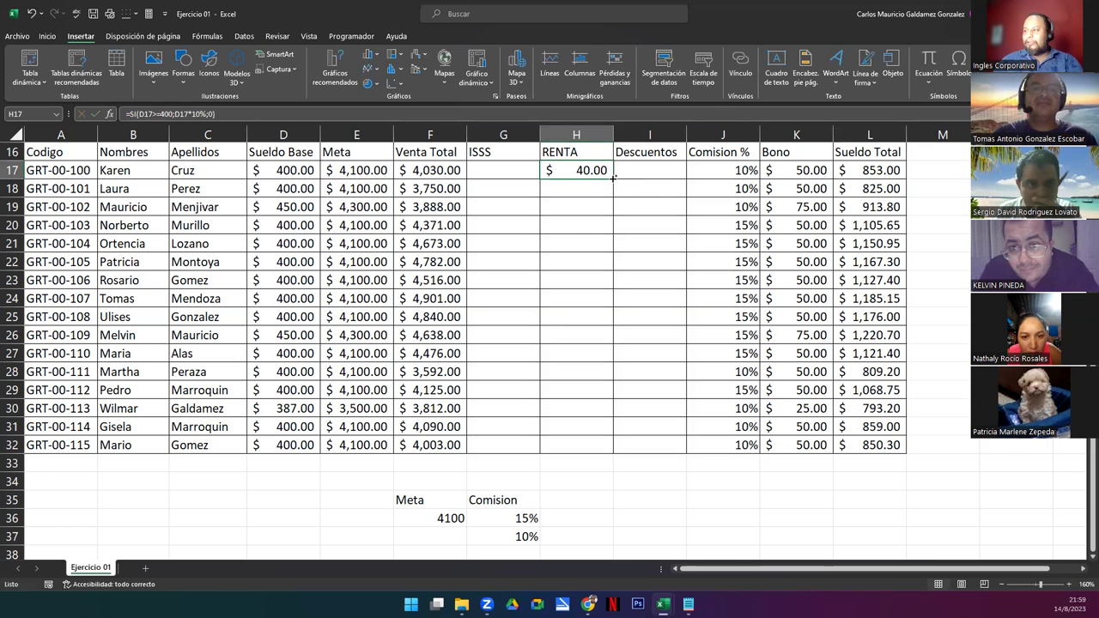
double_click(613, 177)
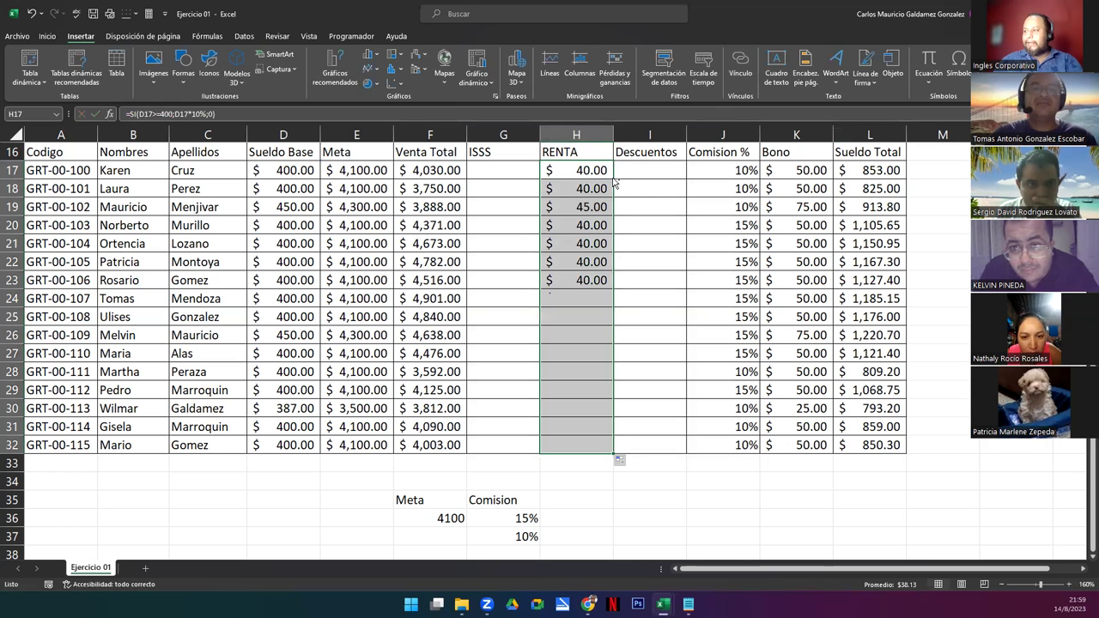
left_click(608, 405)
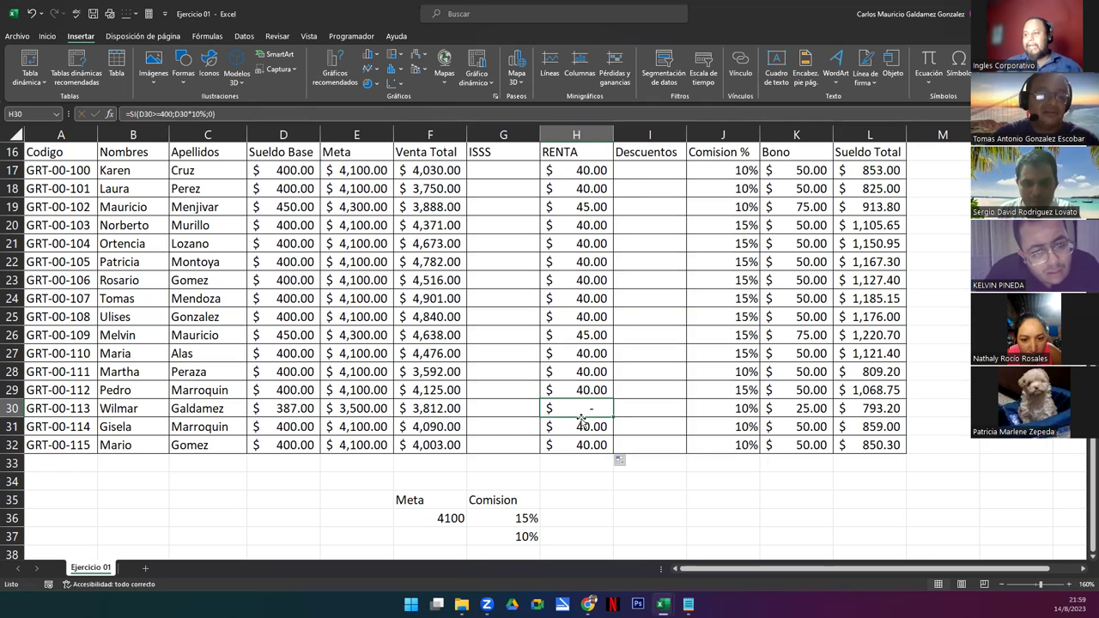
left_click(270, 407)
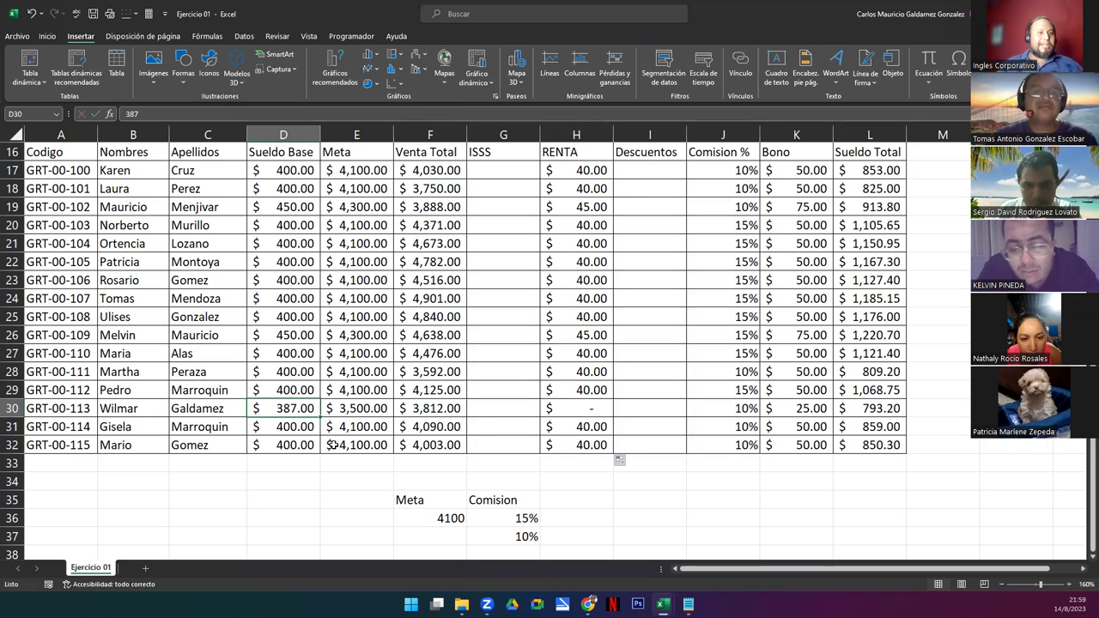
left_click(570, 407)
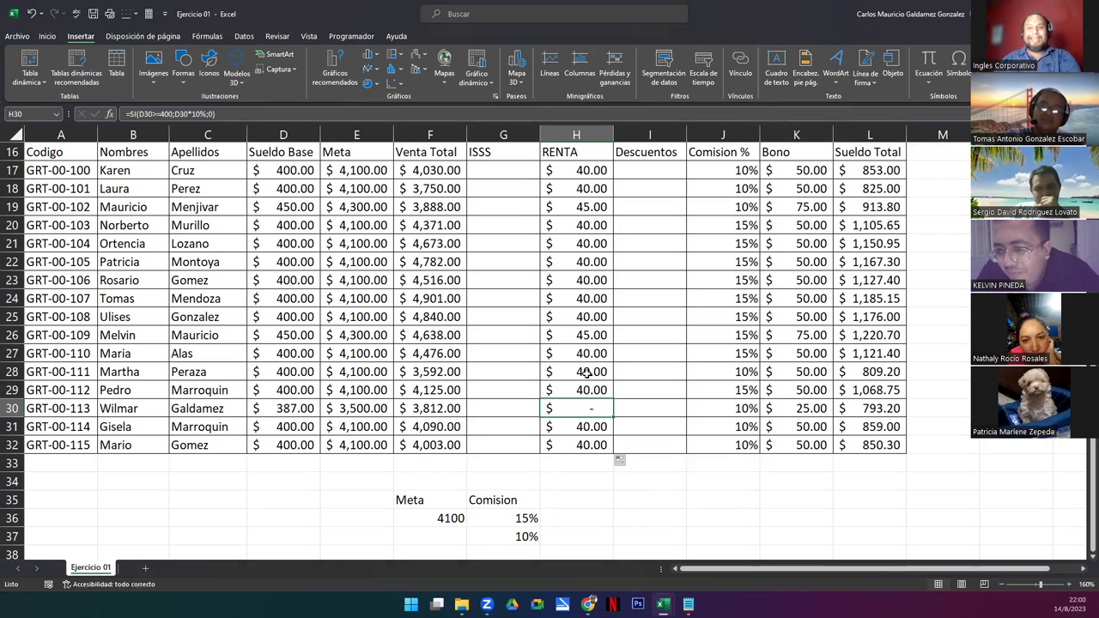
Enter the formula =D17*3% in ISSS cell G17 to calculate the deduction from Sueldo Base.
left_click(493, 170)
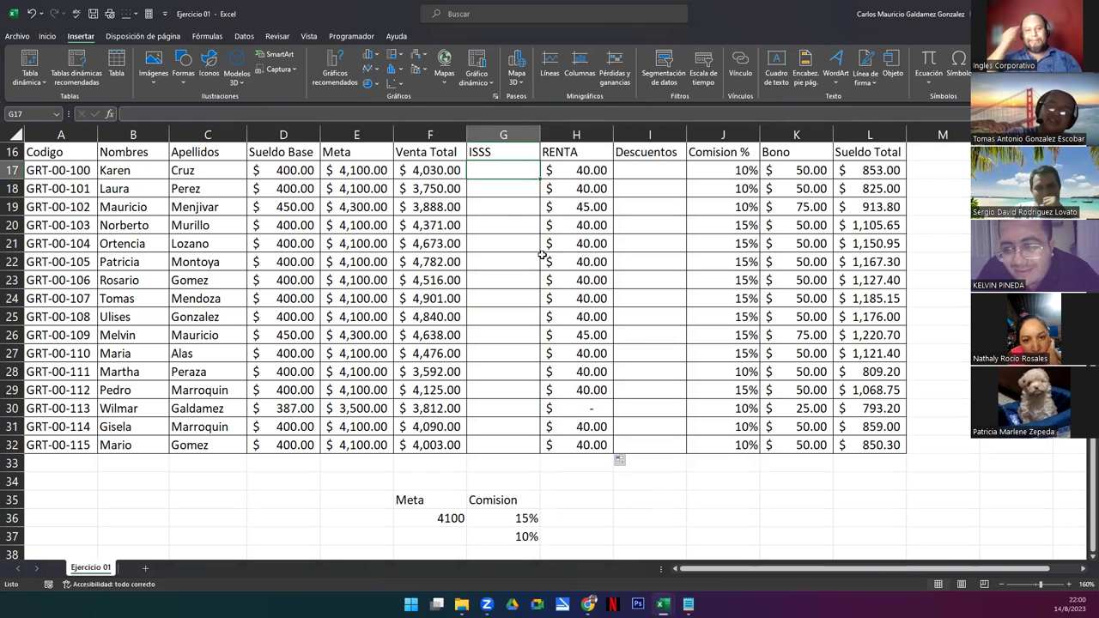
type("=")
key("Left")
key("Left")
key("Left")
key("Left")
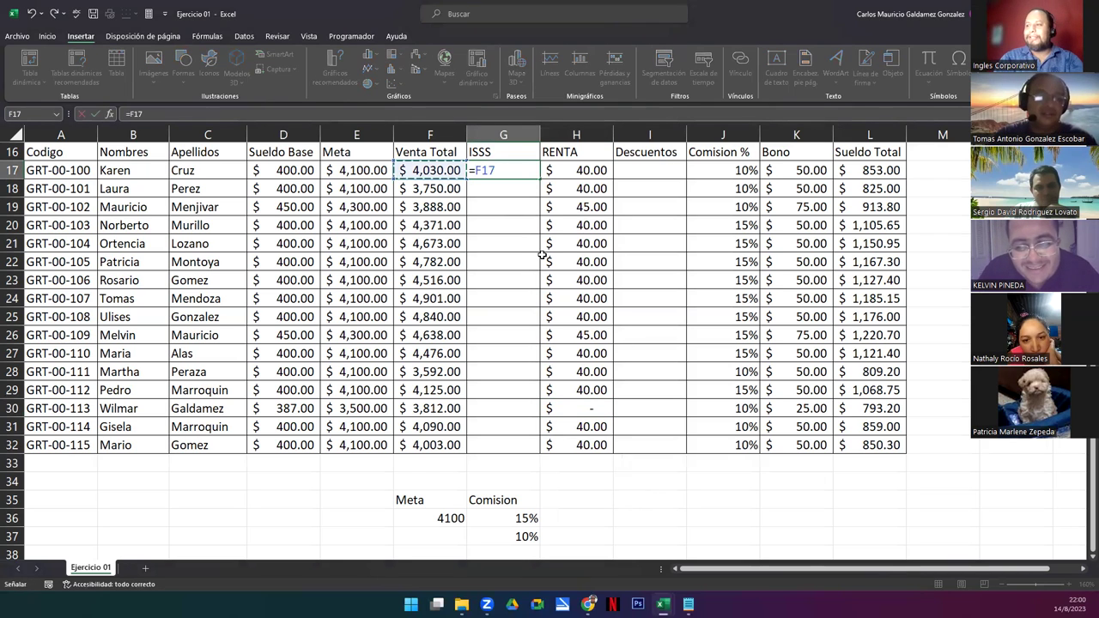
key("Right")
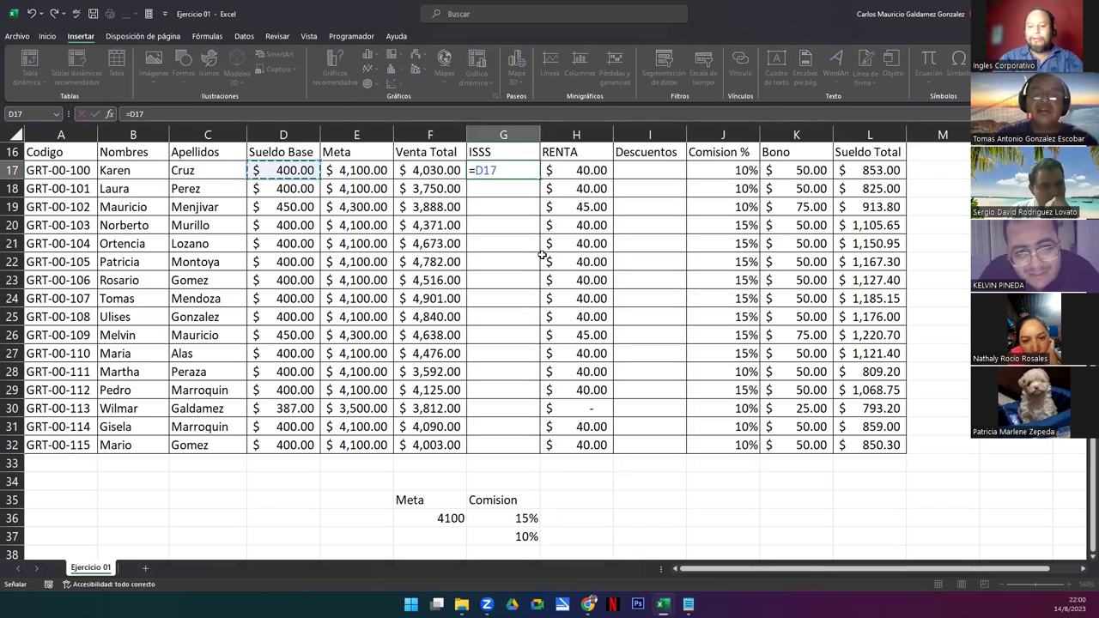
type("*")
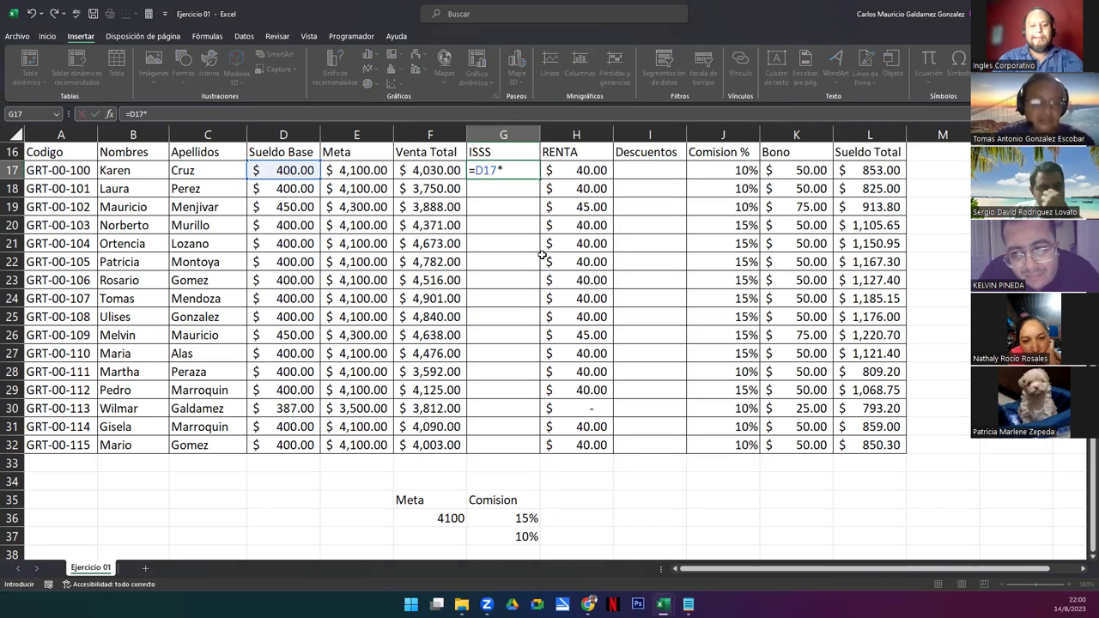
type("3%")
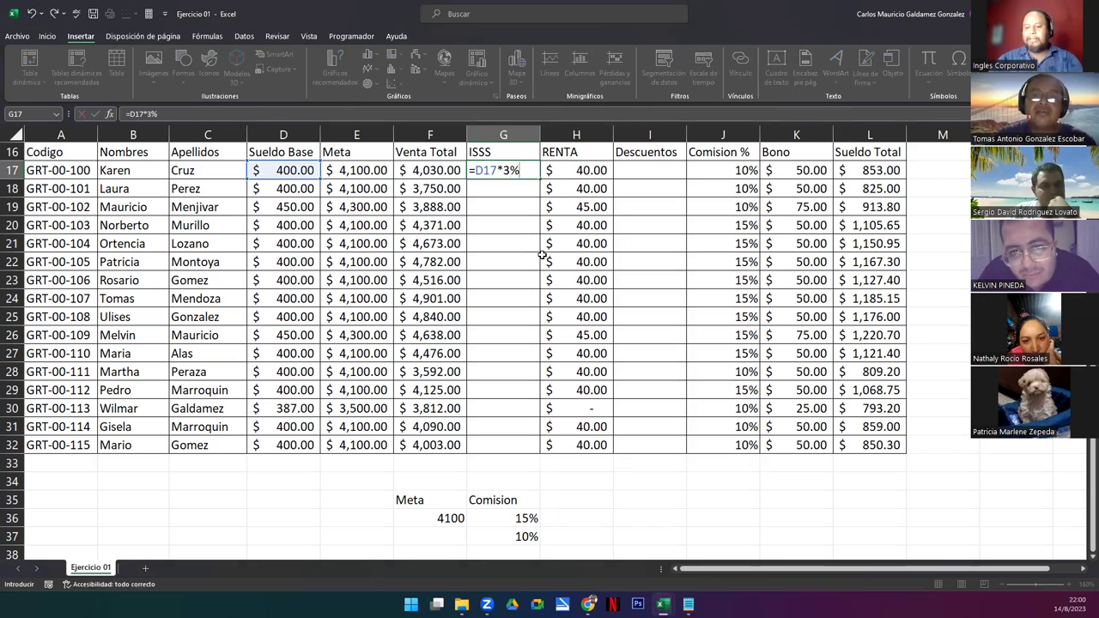
key("Return")
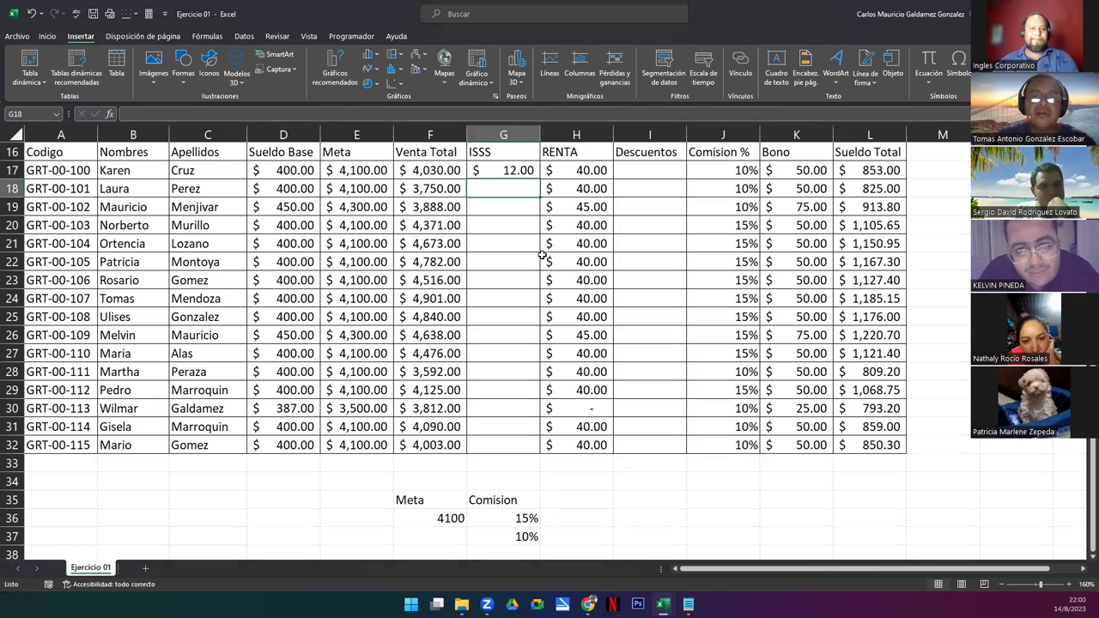
Enter the formula =G17+H17 in Descuentos cell I17 to add the ISSS and RENTA deductions.
left_click(512, 171)
left_click(857, 173)
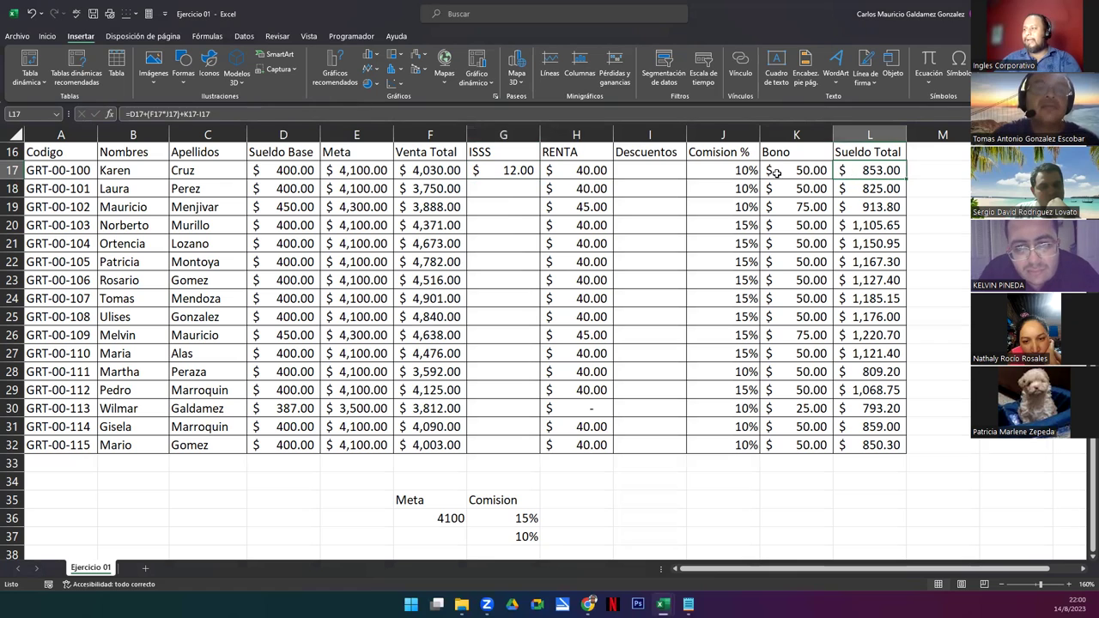
left_click_drag(648, 169, 645, 443)
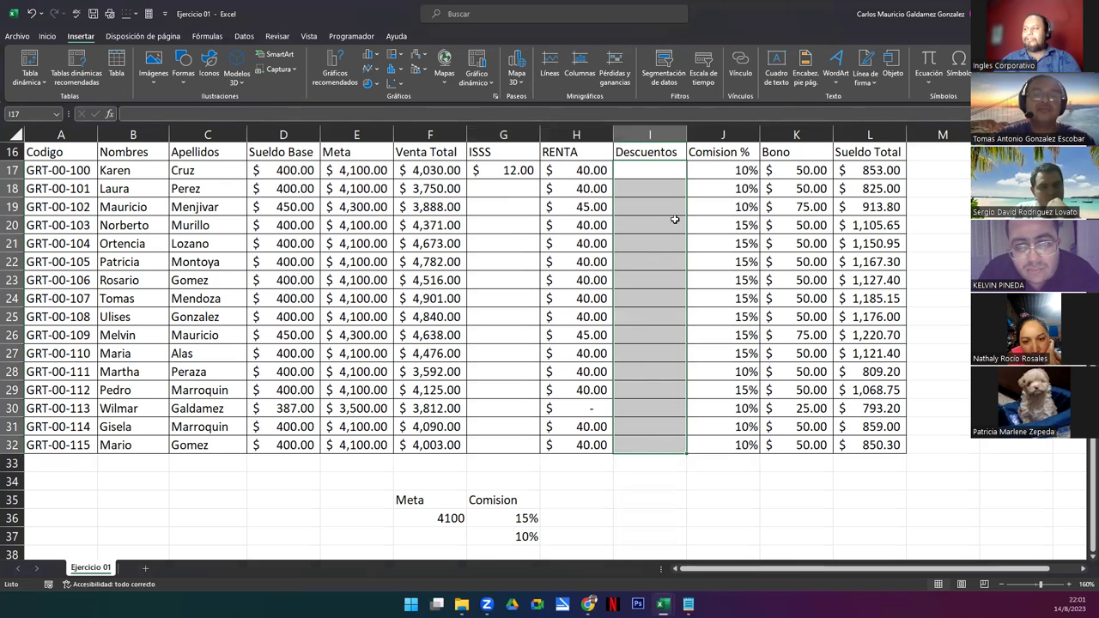
left_click_drag(632, 169, 631, 170)
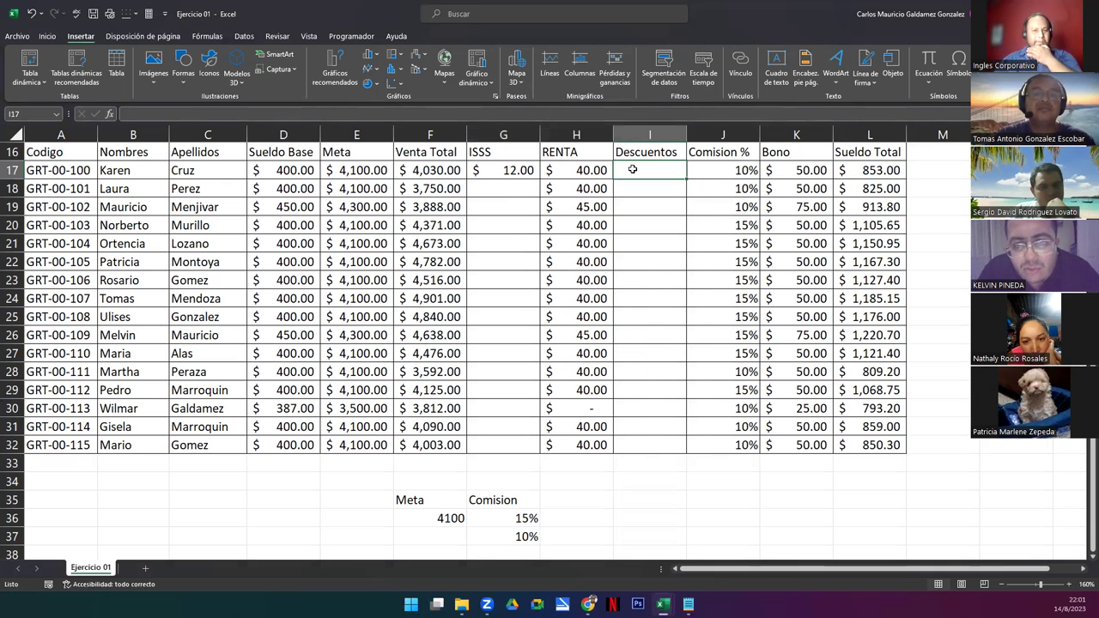
left_click_drag(508, 170, 601, 171)
double_click(666, 176)
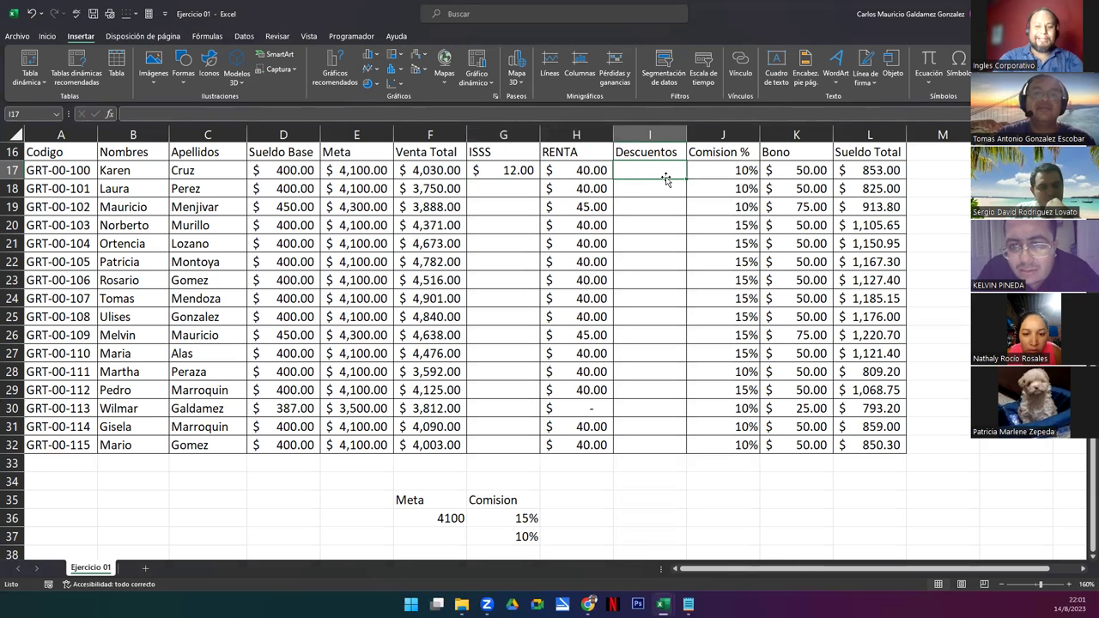
type("=")
key("Left")
key("Left")
type("+")
key("Left")
key("Return")
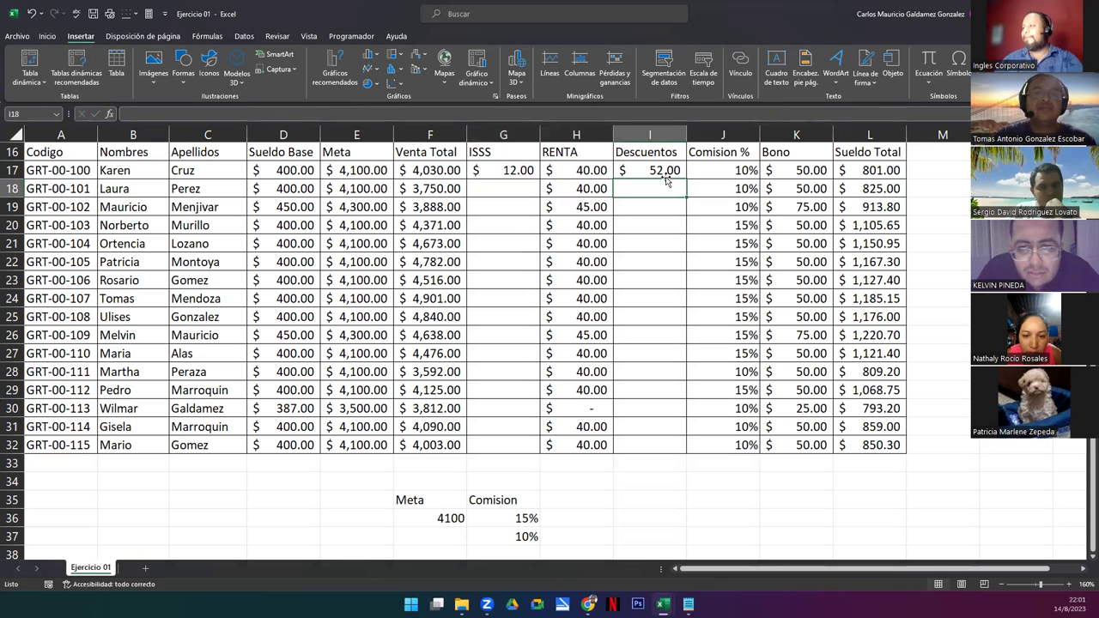
Fill the ISSS, RENTA and Descuentos formulas in G17:I17 down to row 32.
left_click(647, 169)
left_click_drag(501, 173, 680, 175)
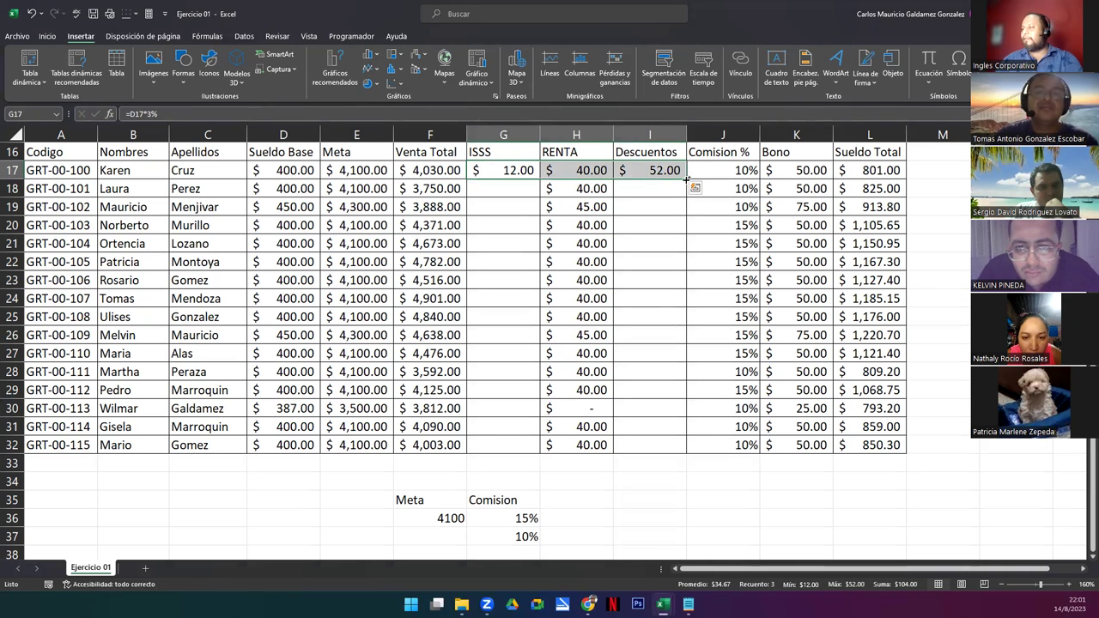
left_click_drag(686, 178, 678, 463)
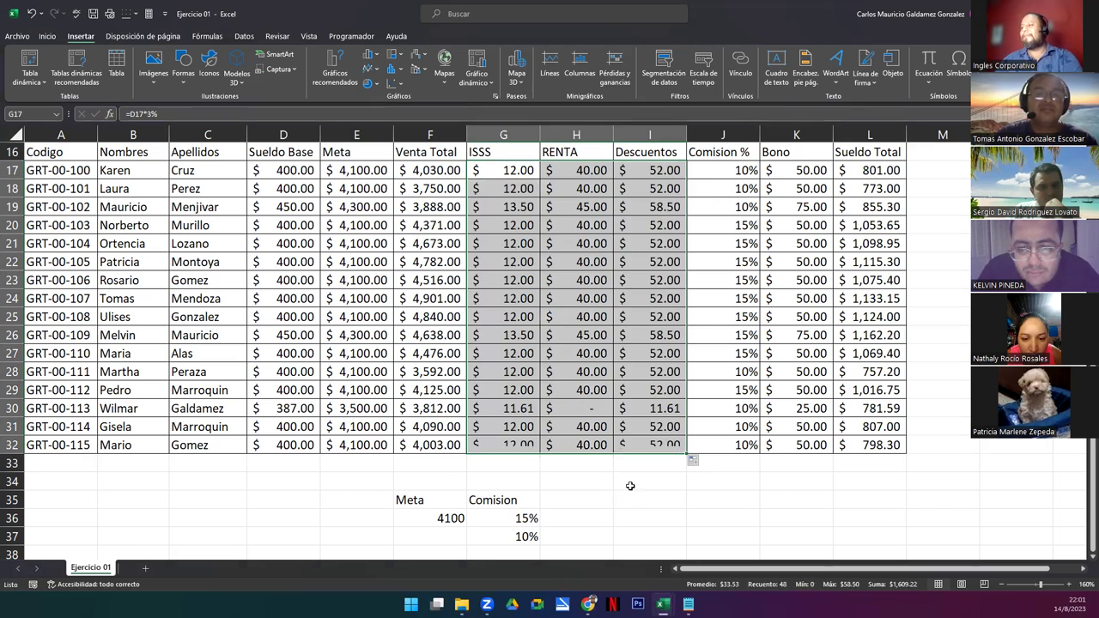
Review the filled Descuentos, Sueldo Base, ISSS, RENTA and Comision % cells and their formulas.
left_click(650, 207)
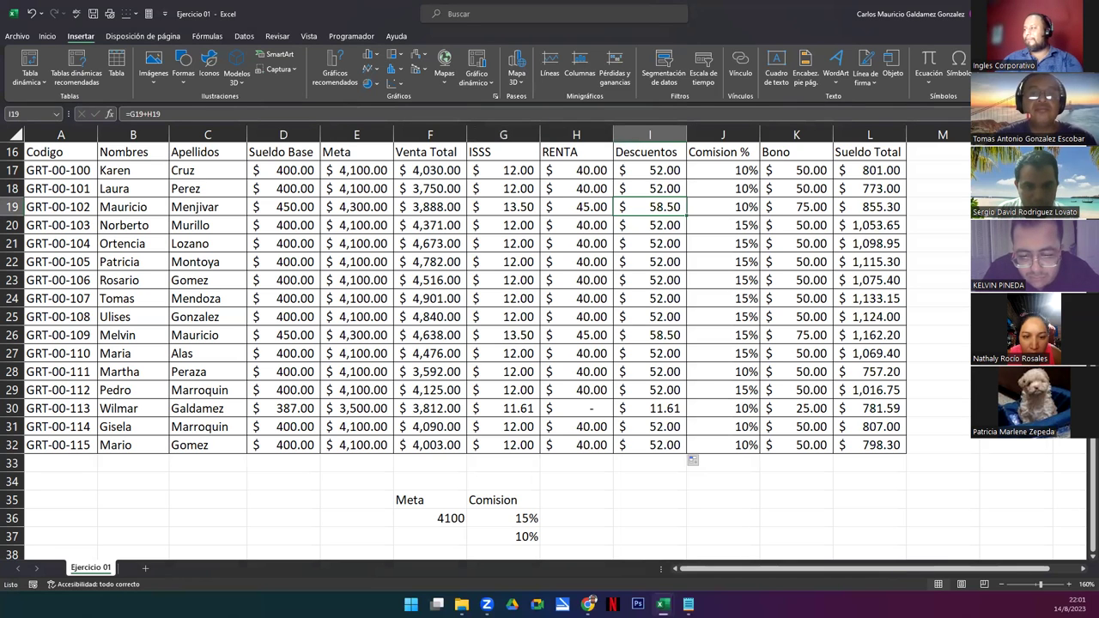
scroll(455, 344, "up", 1)
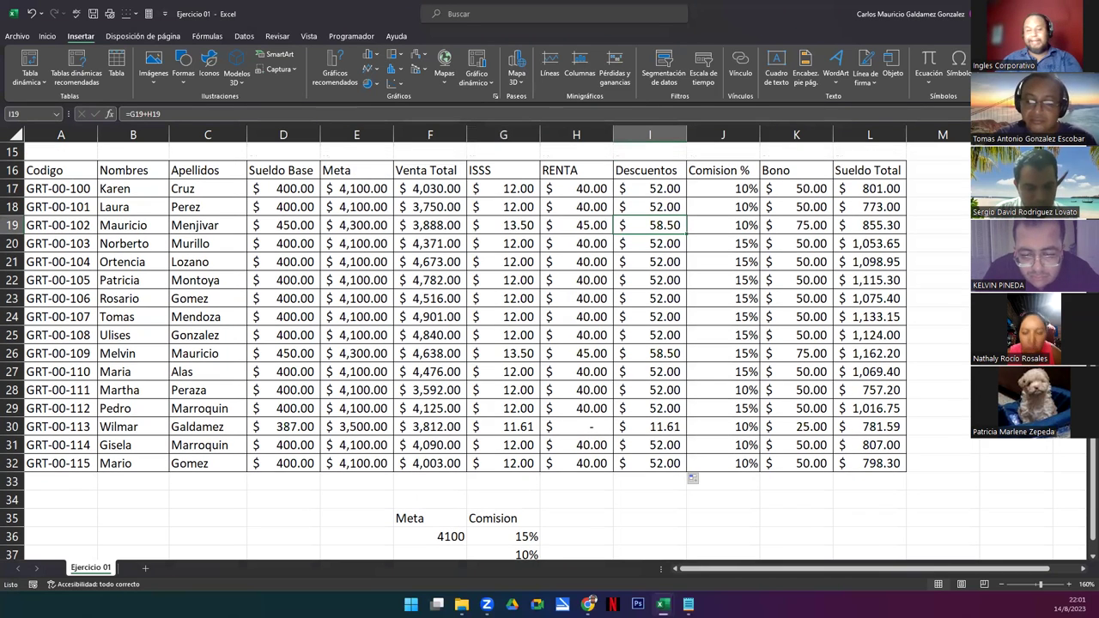
left_click(284, 190)
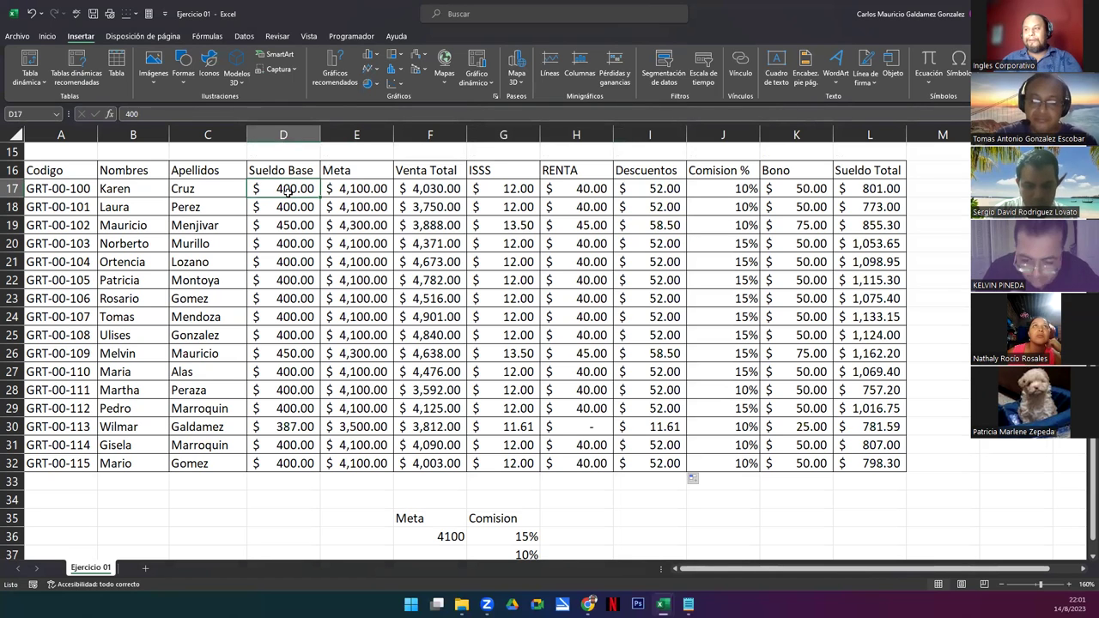
left_click(483, 191)
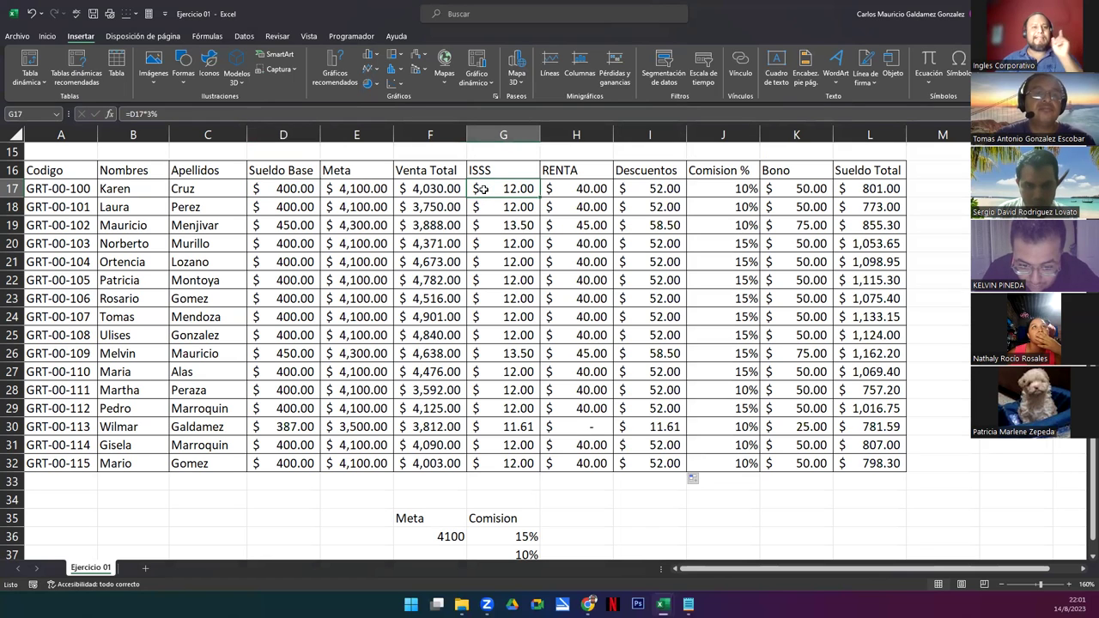
left_click(591, 189)
left_click_drag(592, 191, 603, 456)
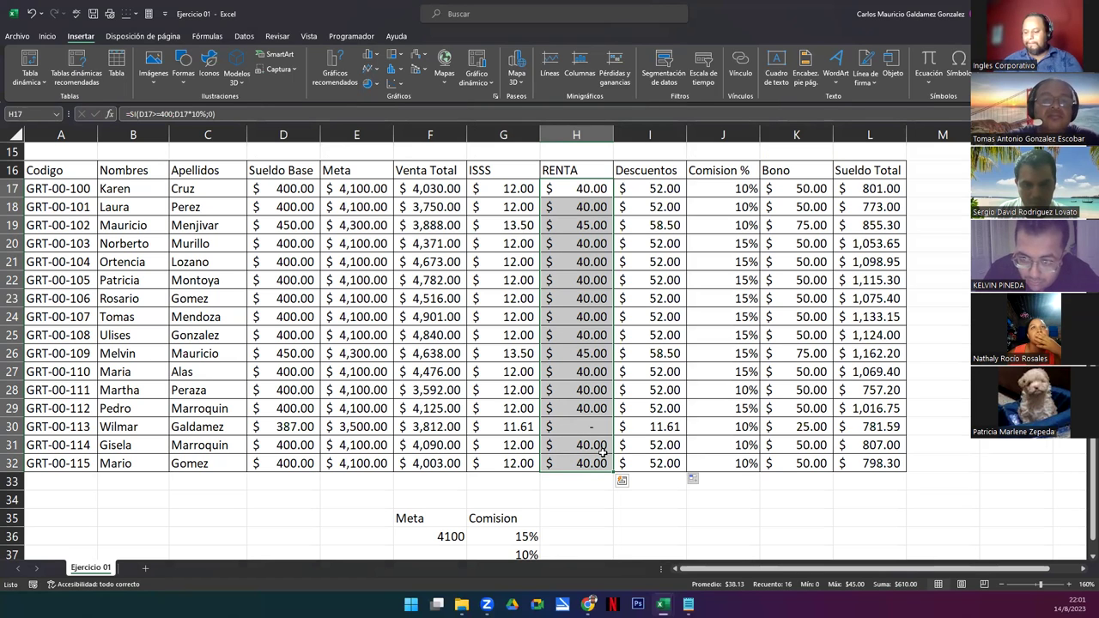
left_click(724, 353)
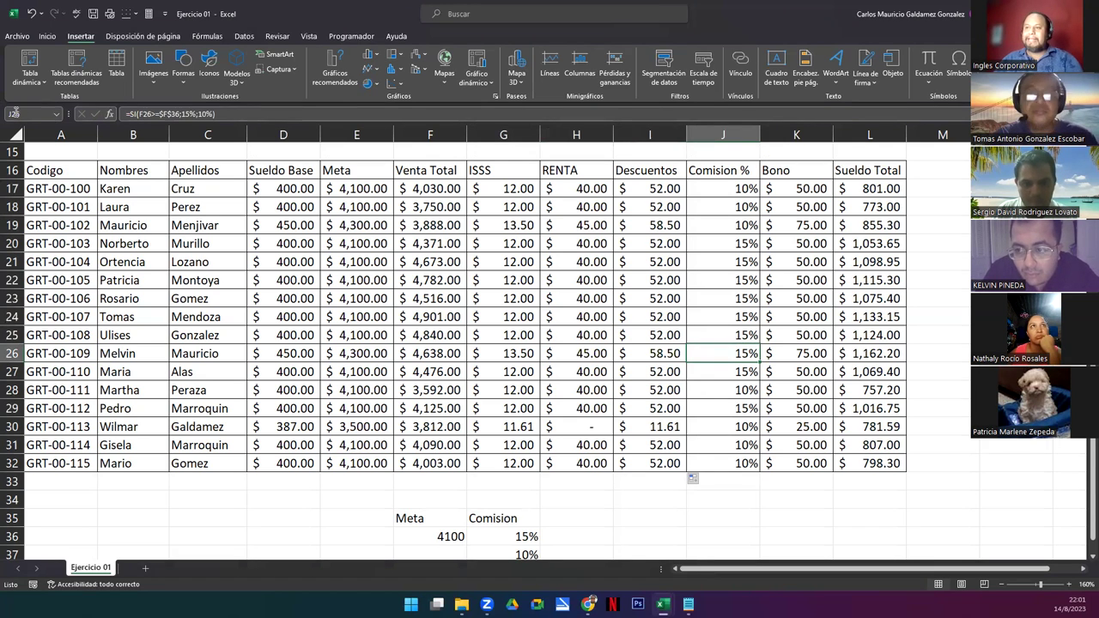
Take a screen snip of the worksheet area with the completed payroll table and the Meta and Comision reference values.
key("super+shift+s")
left_click_drag(4, 125, 978, 558)
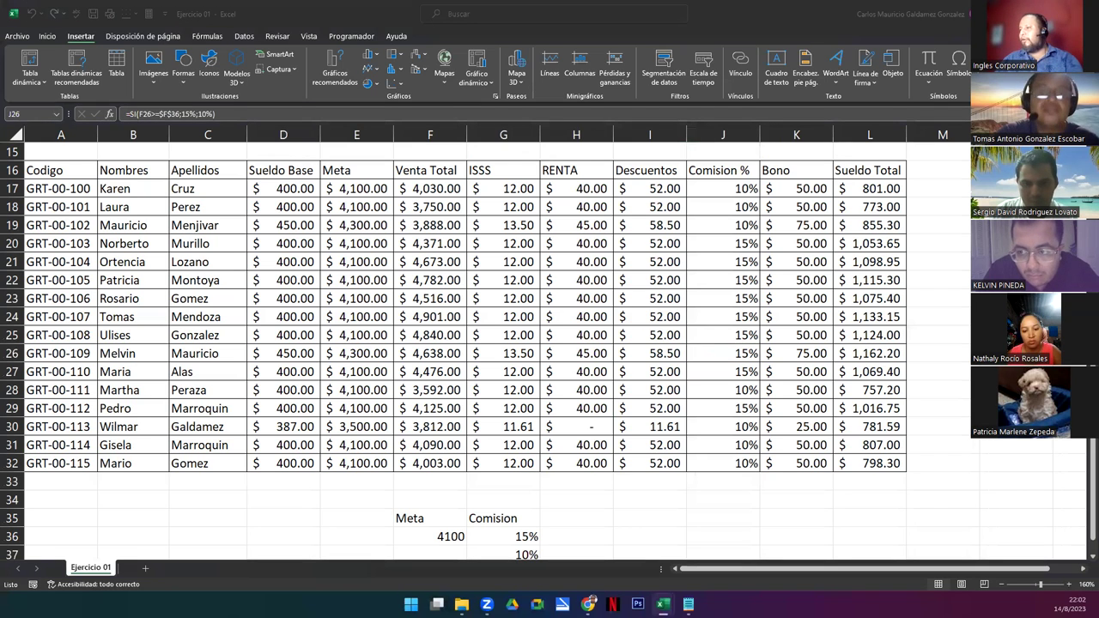
key("alt+Tab")
key("Right")
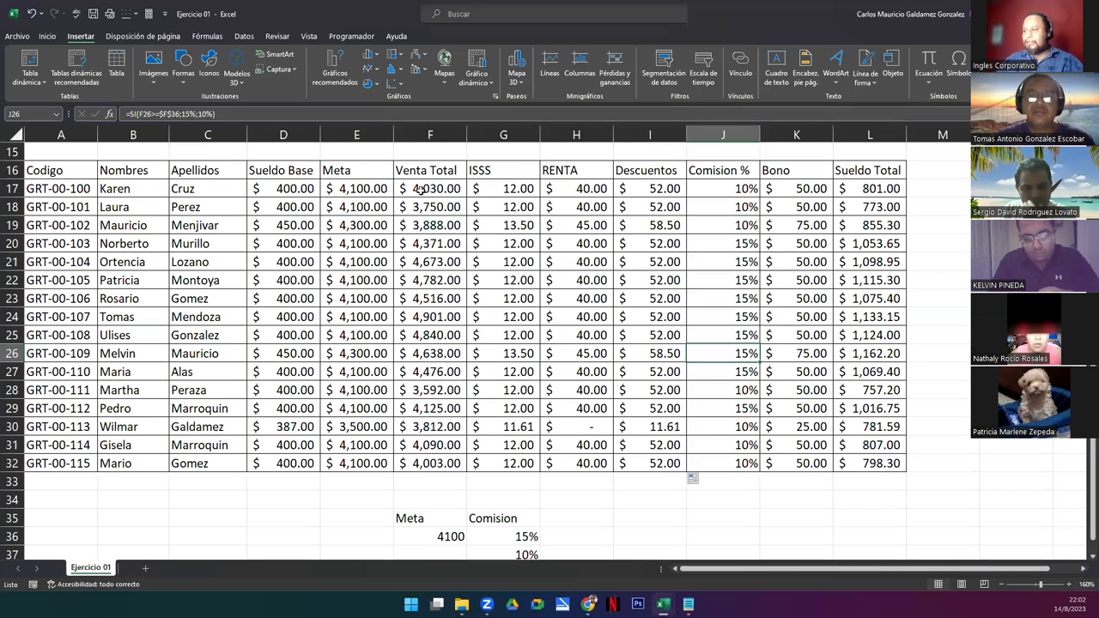
Inspect how G17's ISSS formula multiplies the Sueldo Base cell D17 by 3%, leaving the formula unedited.
double_click(498, 188)
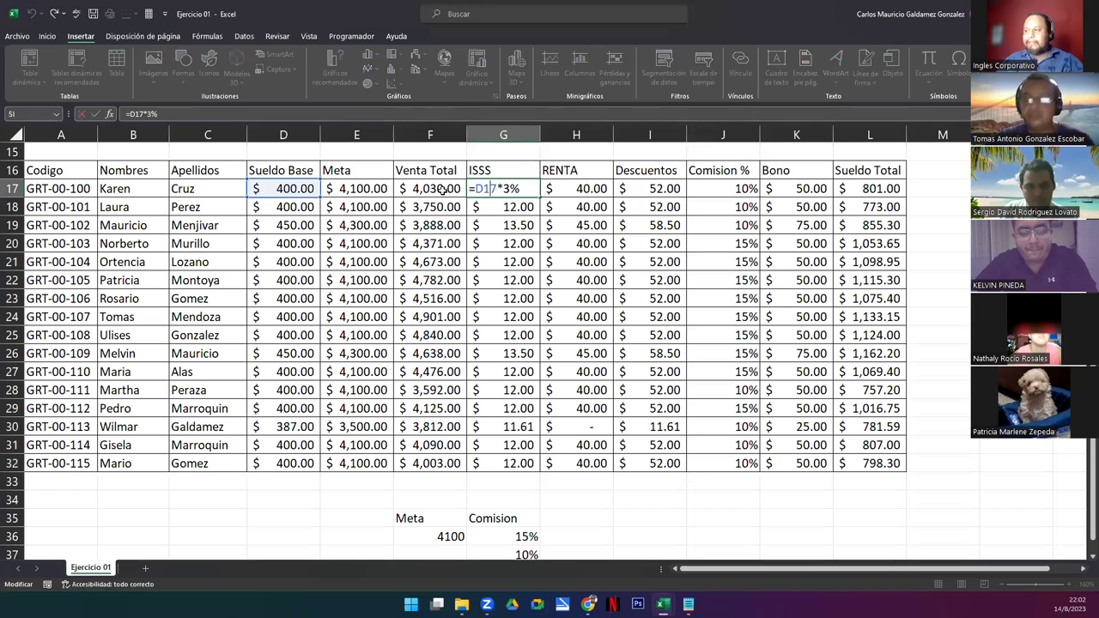
left_click_drag(503, 188, 520, 188)
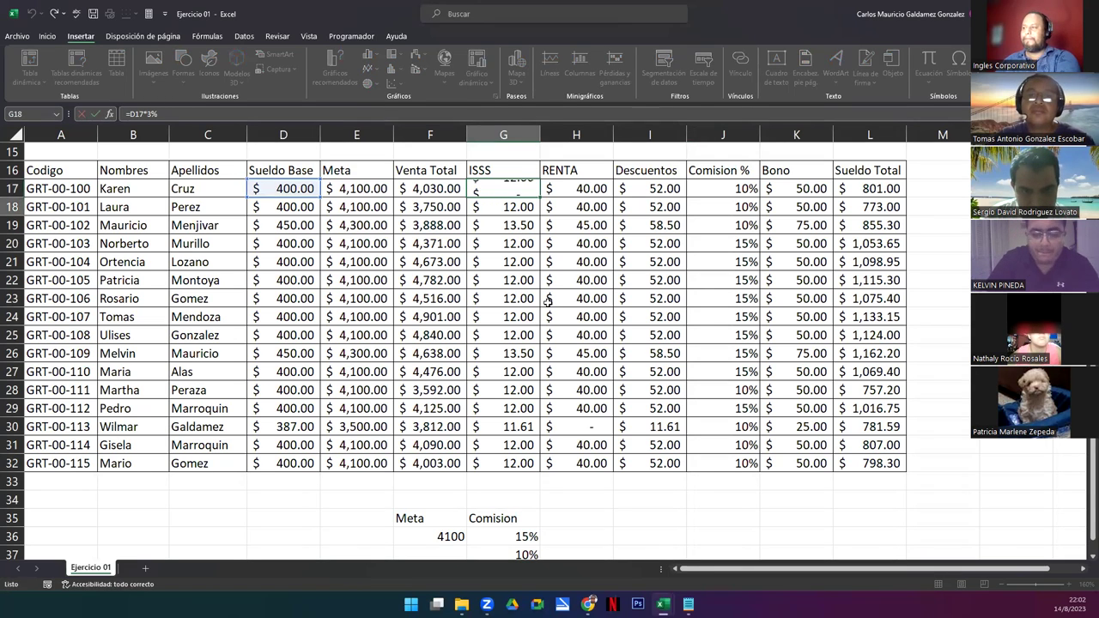
key("Left")
key("Left")
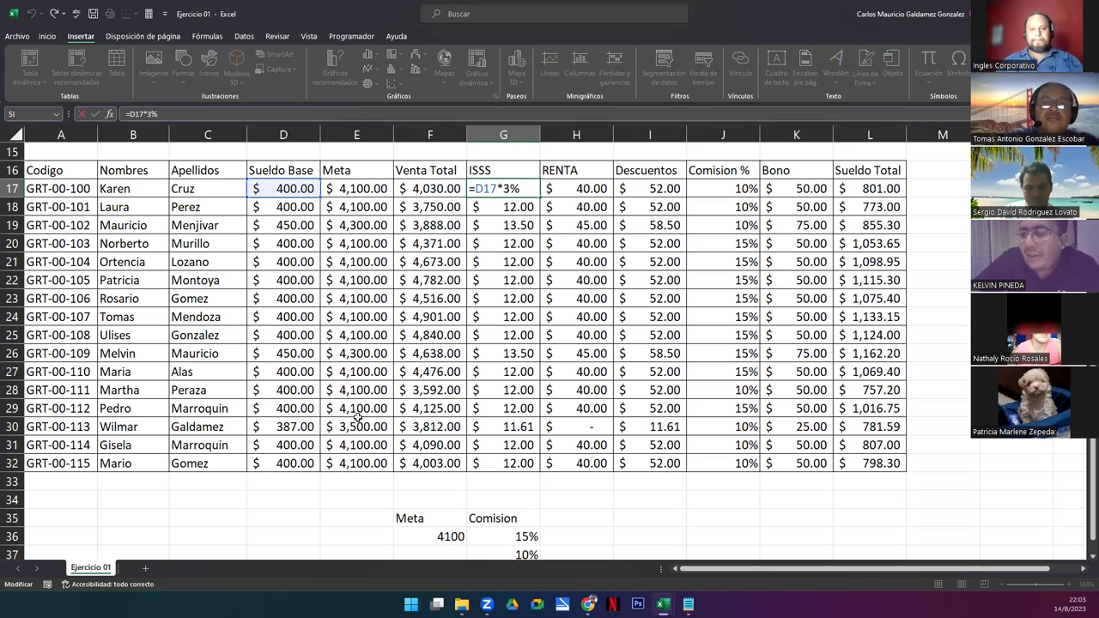
left_click(2, 427)
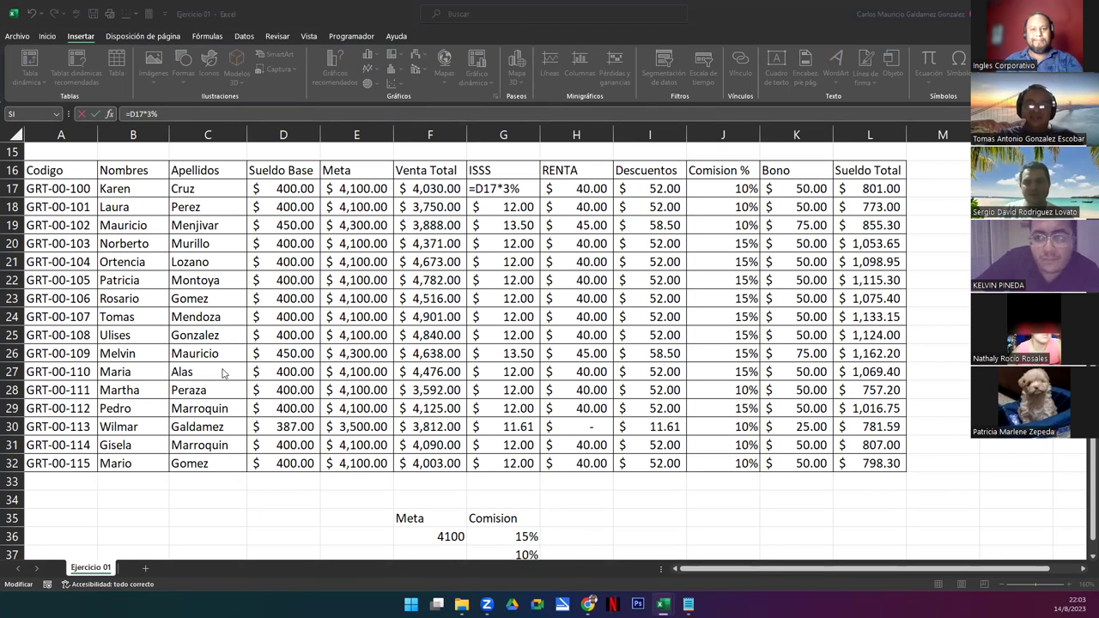
left_click(531, 188)
key("Return")
left_click(531, 188)
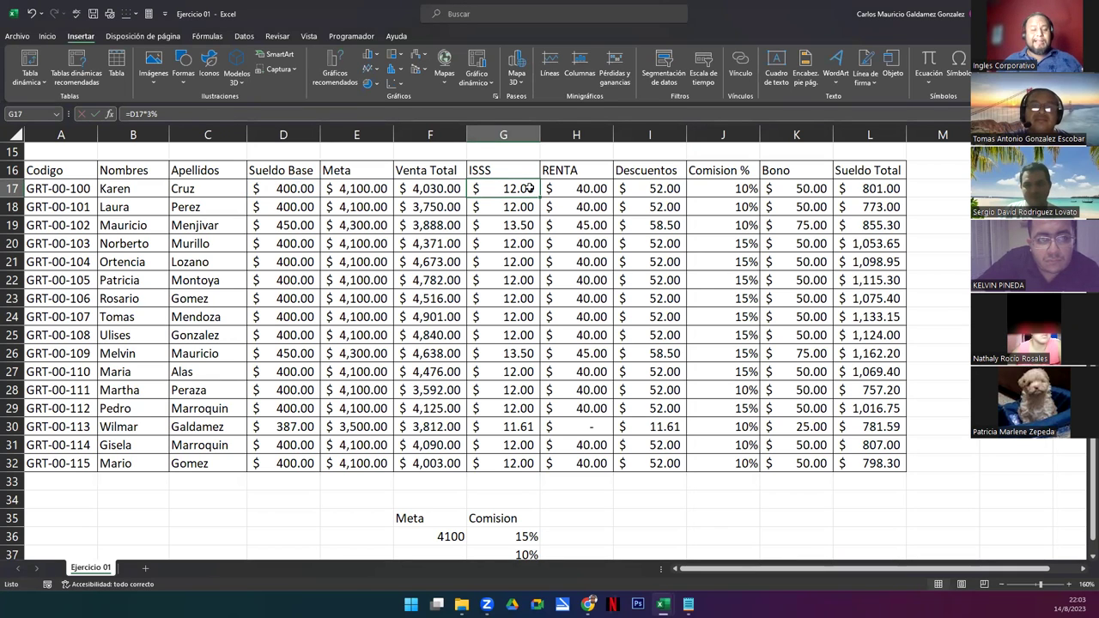